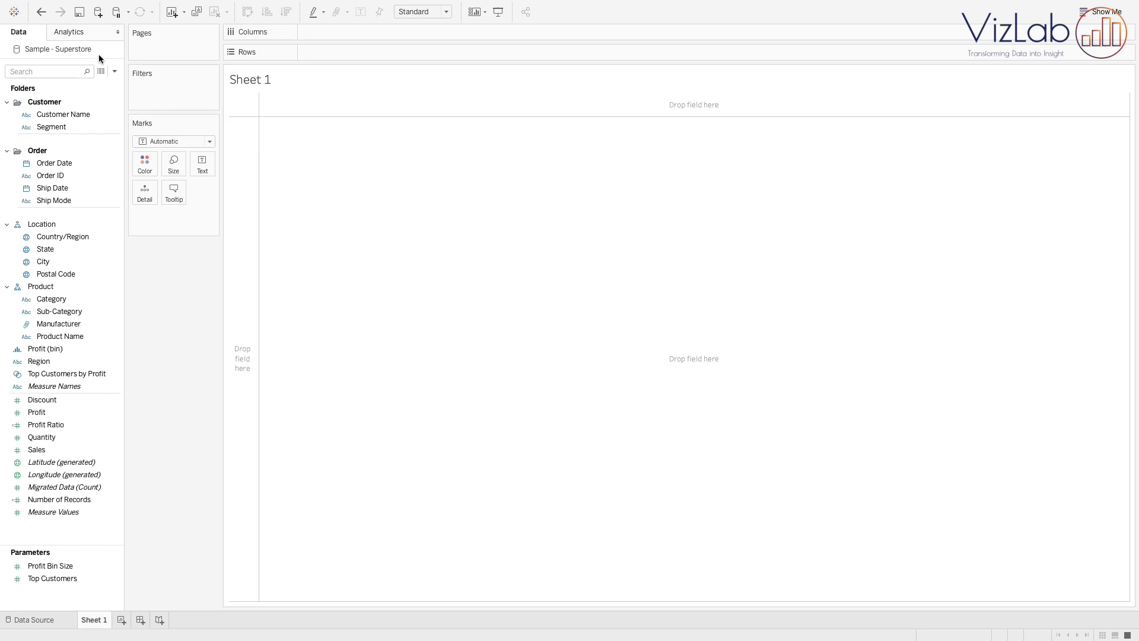
# Plot Sales on the rows against the continuous MONTH of Order Date on the columns.
pyautogui.doubleClick(62, 451)
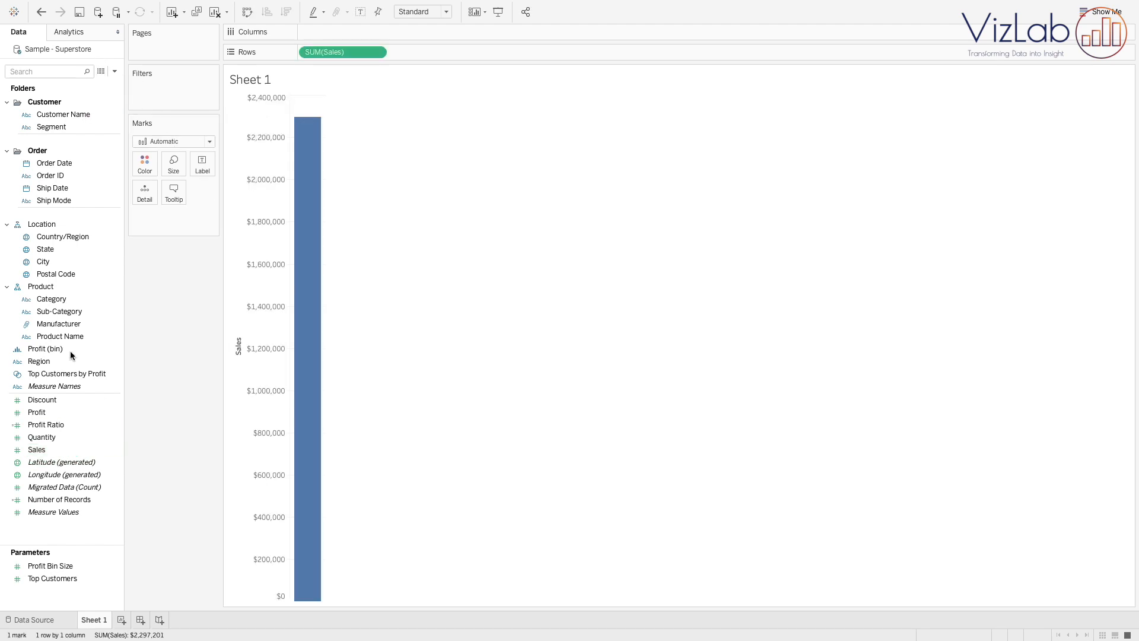
pyautogui.click(48, 164)
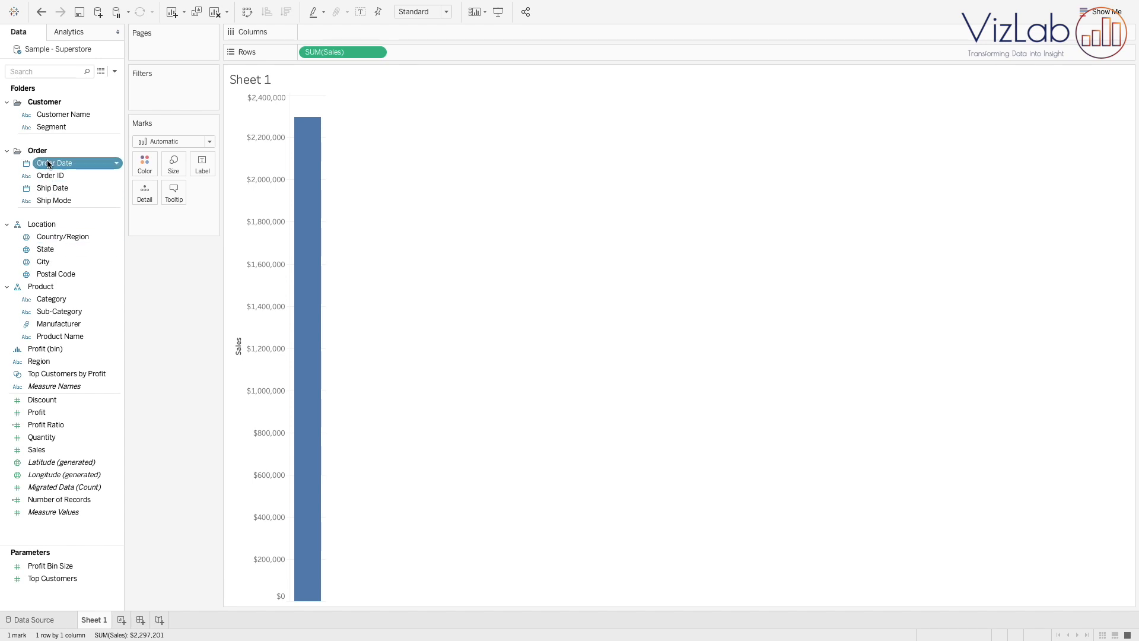
pyautogui.moveTo(48, 164); pyautogui.dragTo(367, 37)
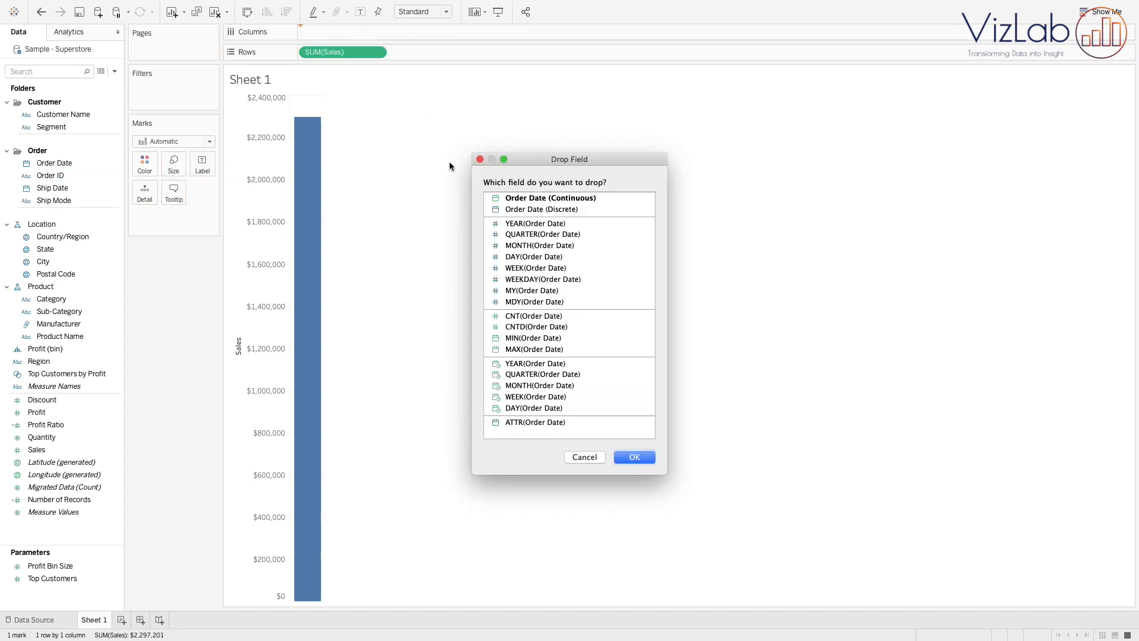
pyautogui.click(552, 385)
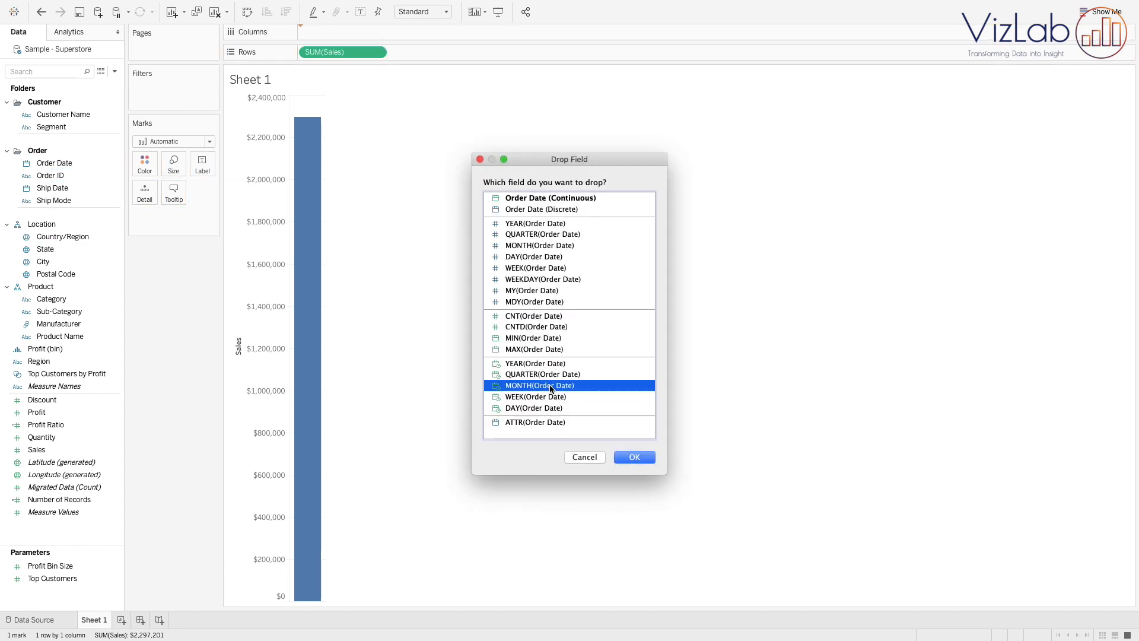
pyautogui.click(635, 457)
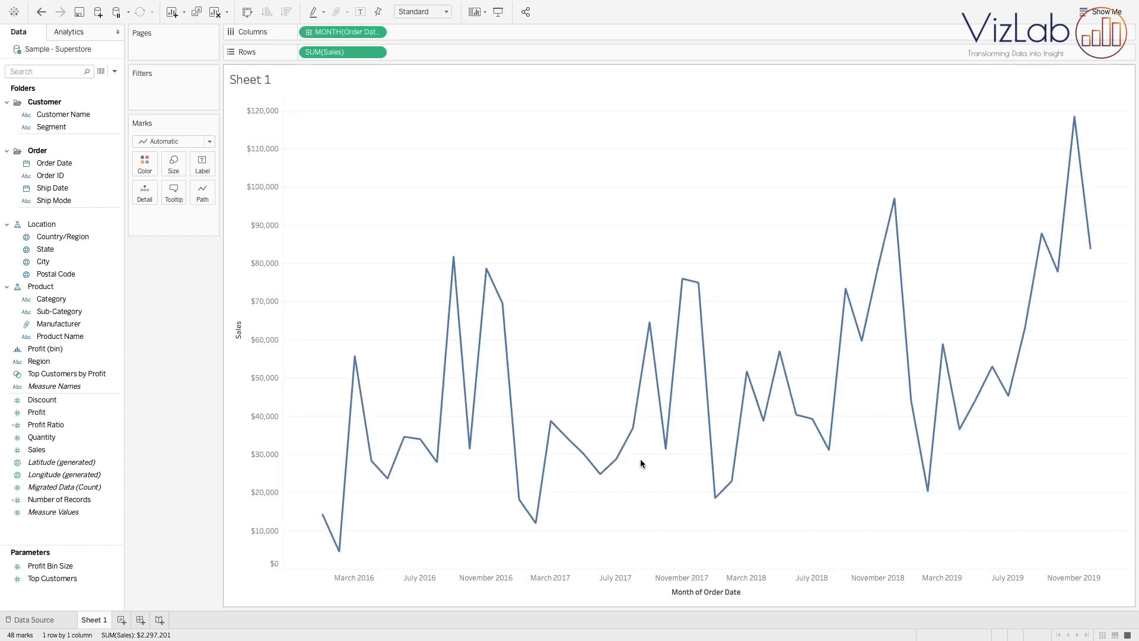
# Change the Order Date column field to continuous quarter with year and convert it to discrete.
pyautogui.rightClick(335, 32)
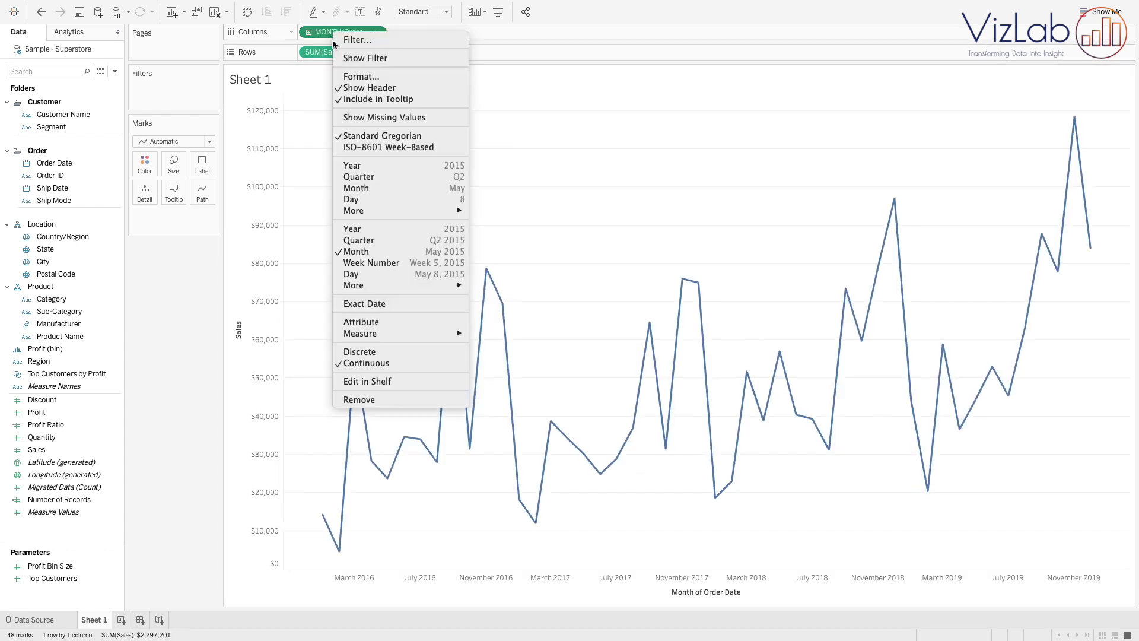
pyautogui.click(383, 240)
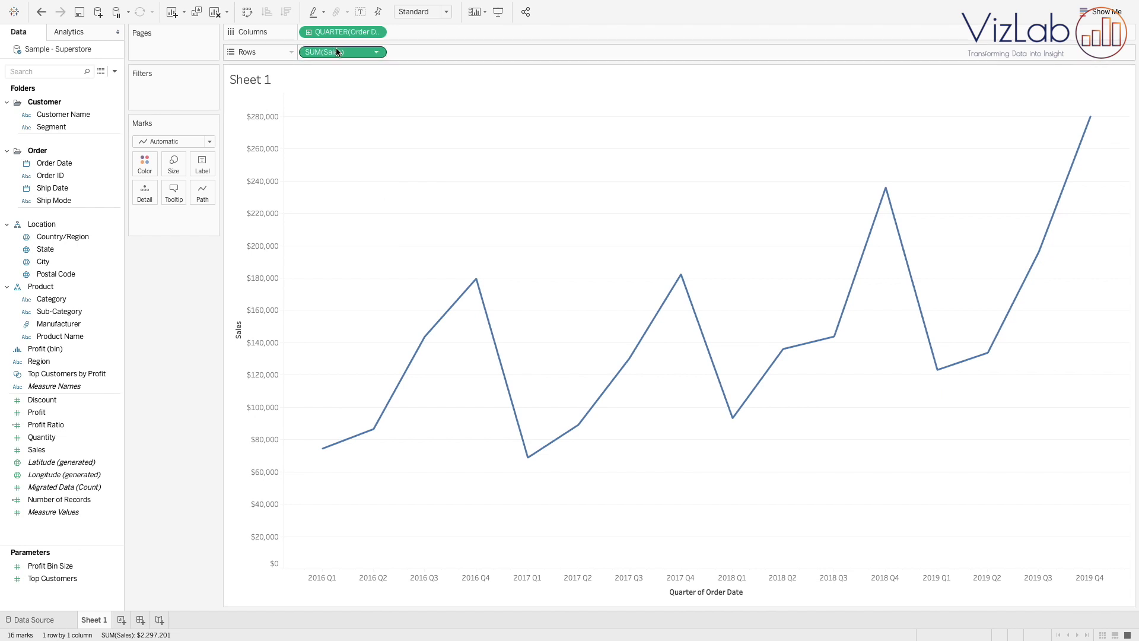
pyautogui.rightClick(336, 32)
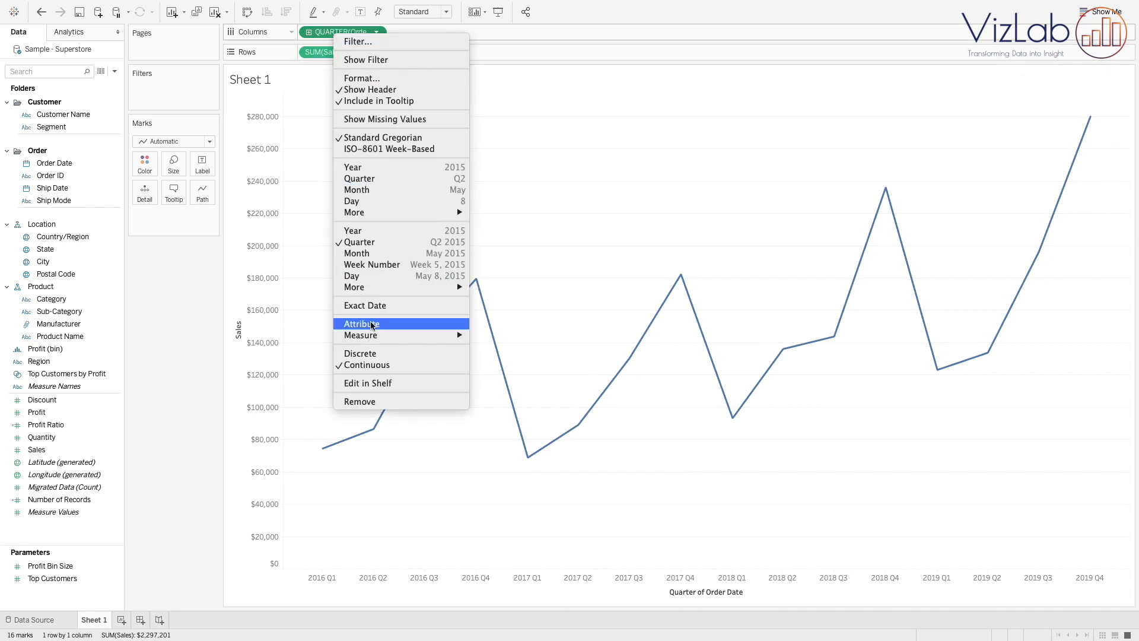
pyautogui.click(369, 354)
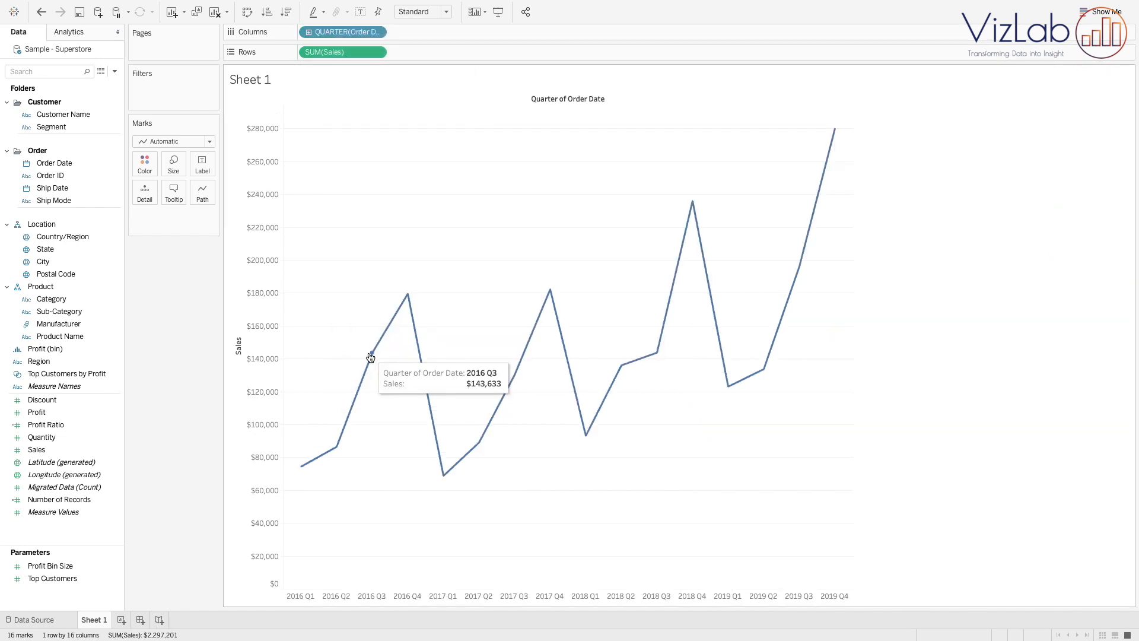
# Change the mark type to Bar and fit the chart to Entire View.
pyautogui.click(152, 143)
pyautogui.click(155, 169)
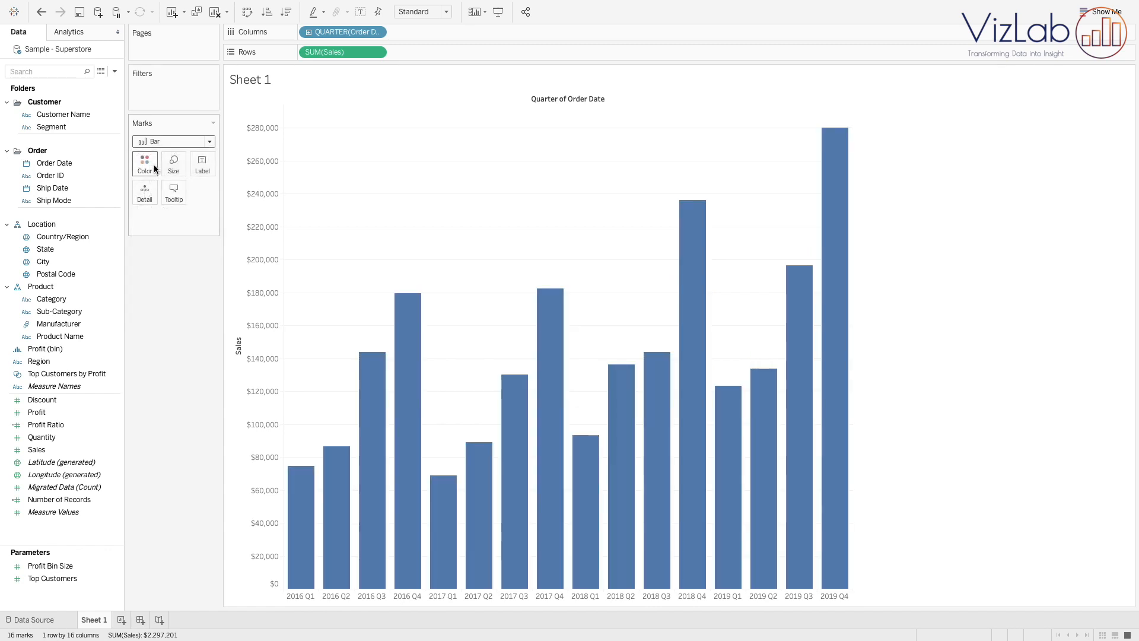
pyautogui.click(445, 12)
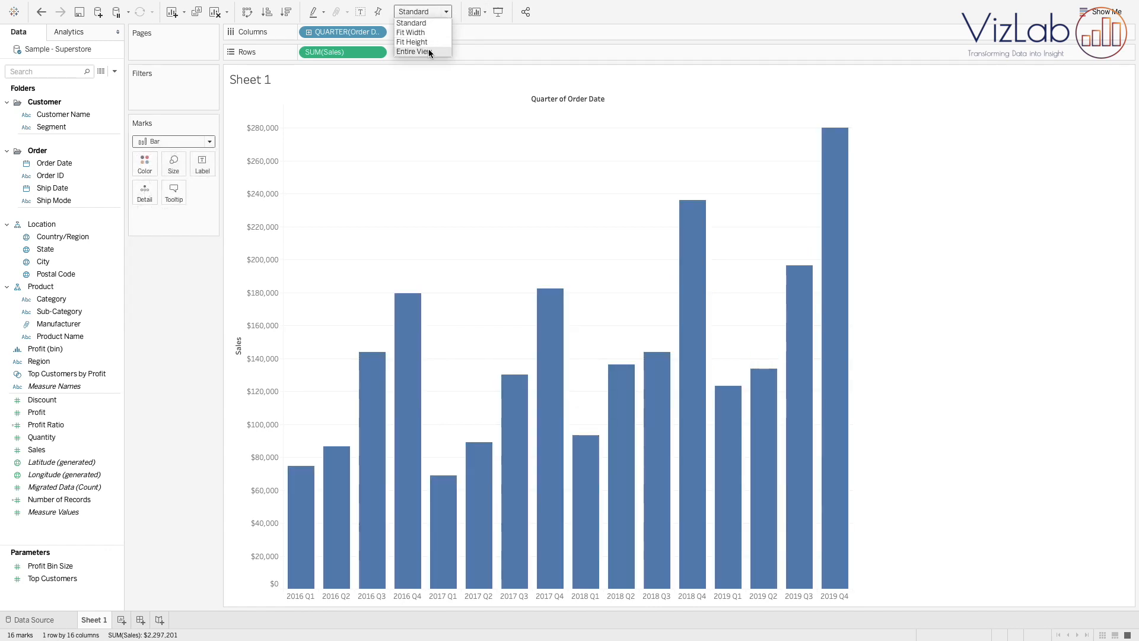
pyautogui.click(428, 50)
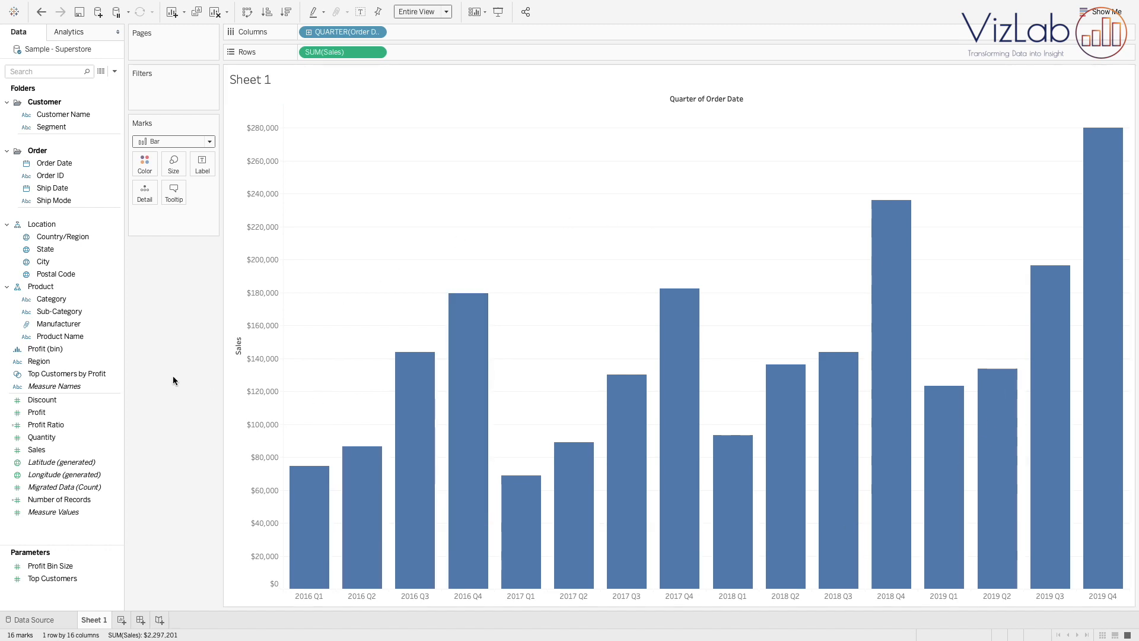
# Combine Profit with Sales on the same value axis and colour the bars by Measure Names instead of splitting the columns.
pyautogui.click(59, 414)
pyautogui.moveTo(59, 417); pyautogui.dragTo(258, 189)
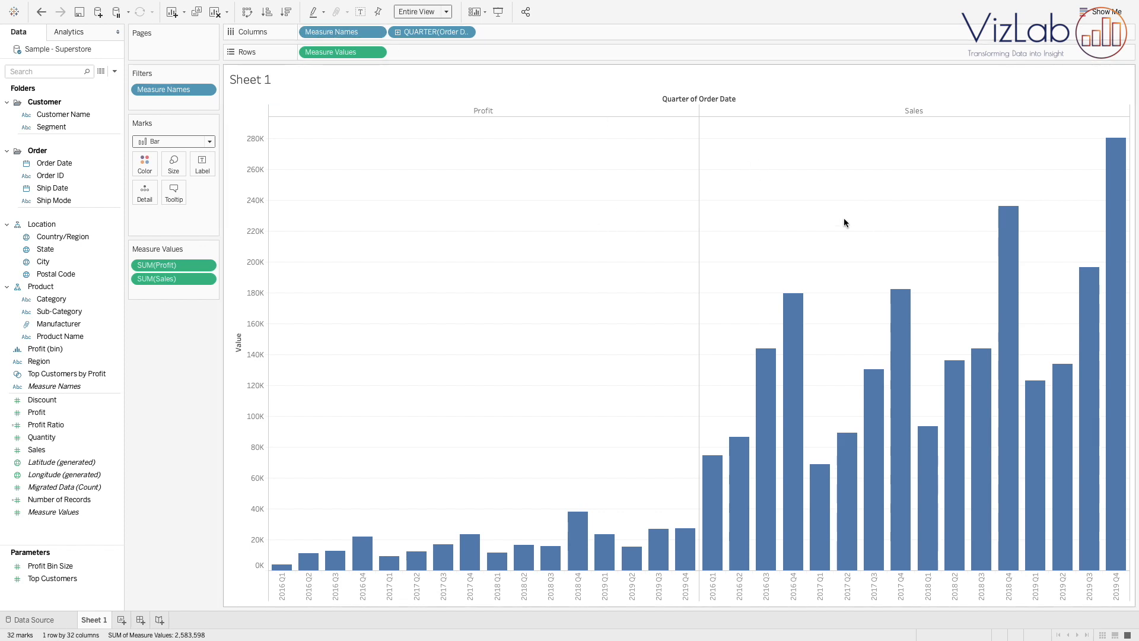
pyautogui.moveTo(329, 33); pyautogui.dragTo(146, 164)
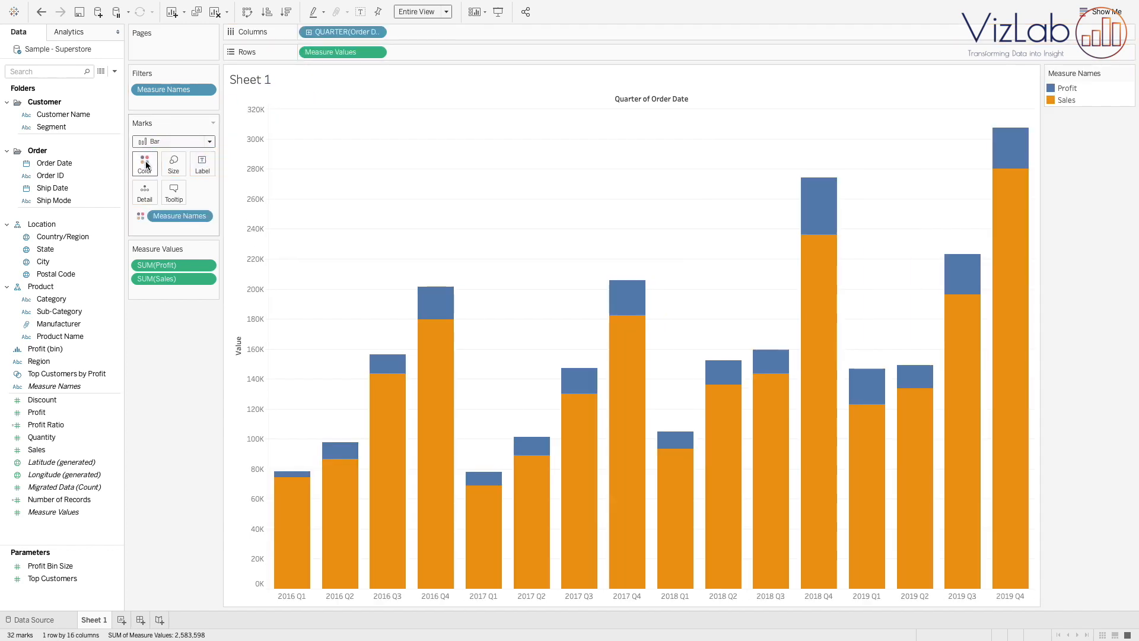
# Examine how Profit and Sales stack by selecting the 2016 Q4 segments and highlighting each measure in turn.
pyautogui.click(431, 295)
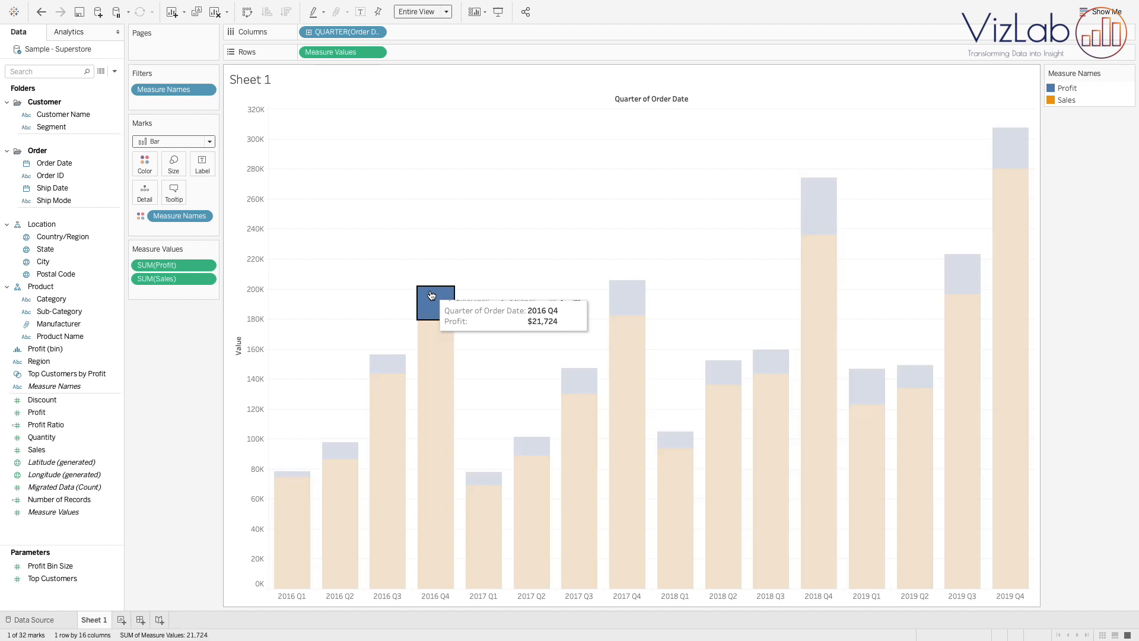
pyautogui.click(436, 365)
pyautogui.click(487, 235)
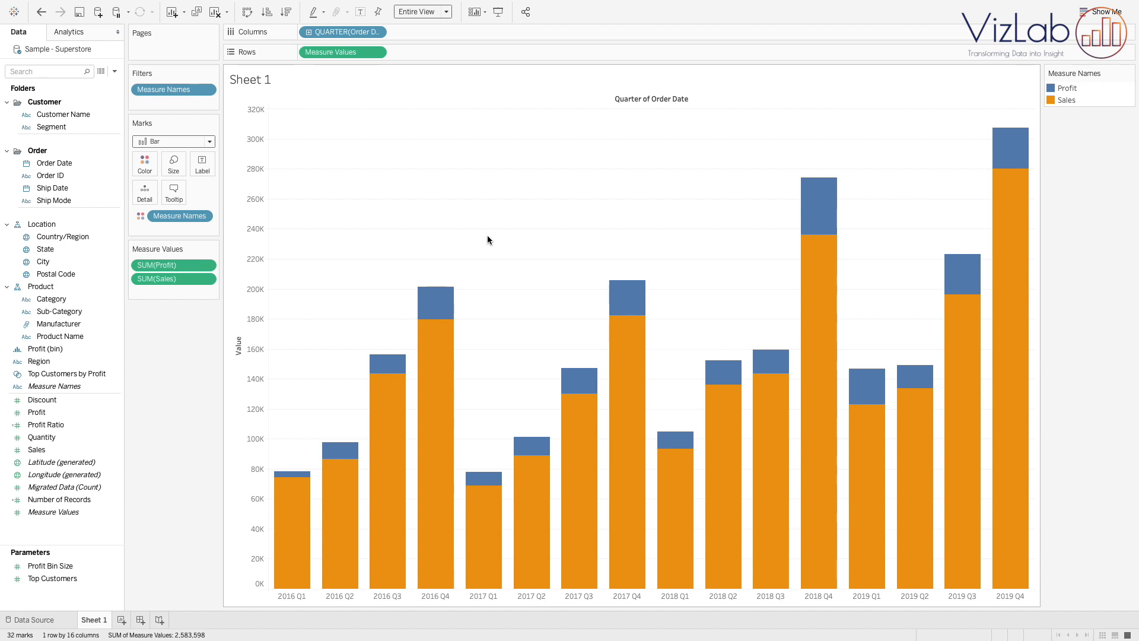
pyautogui.click(1072, 100)
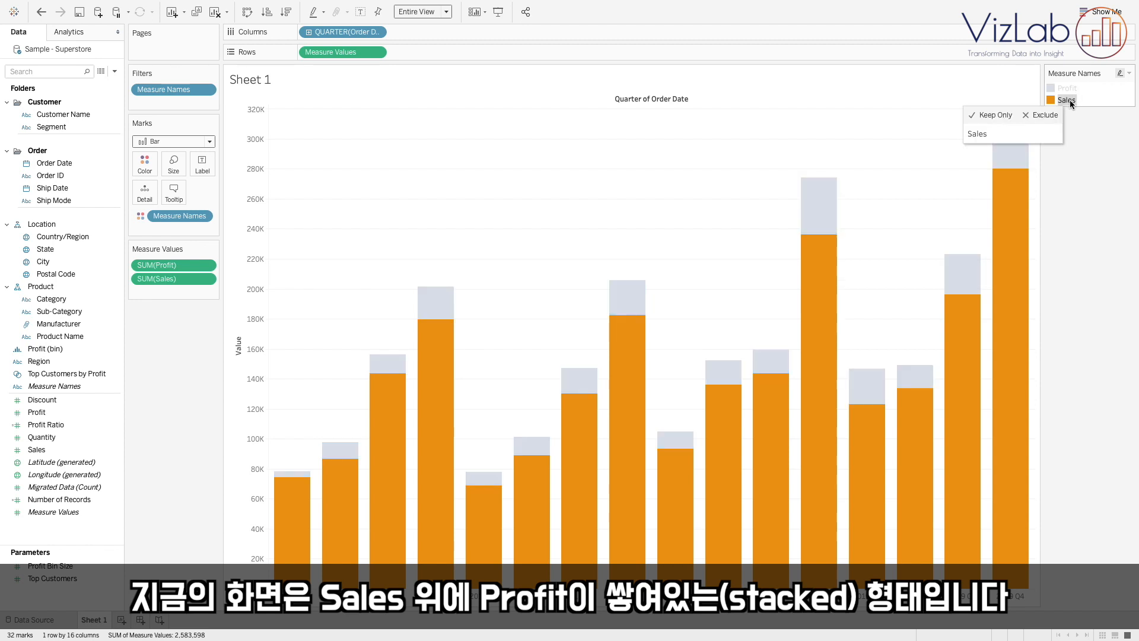
pyautogui.click(1072, 89)
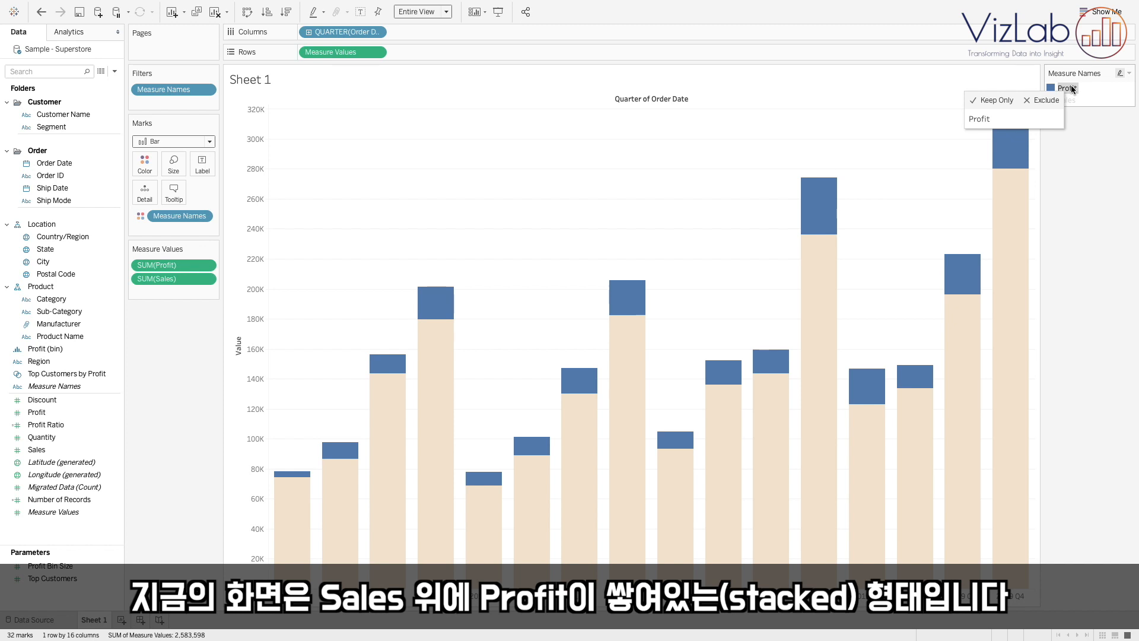
pyautogui.click(1068, 101)
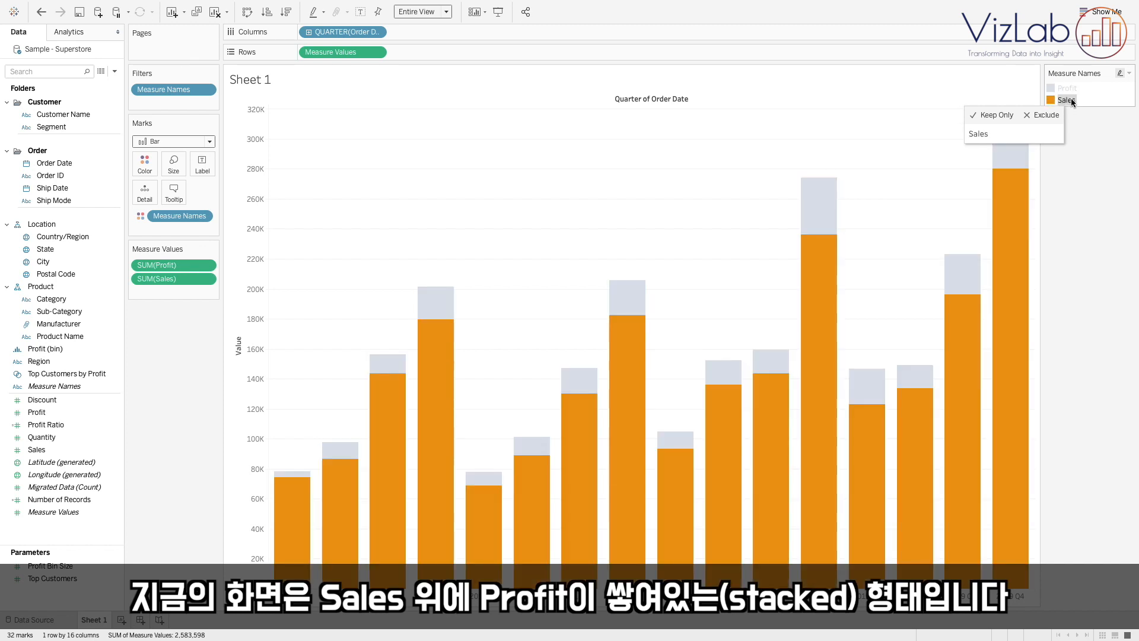
pyautogui.click(1071, 89)
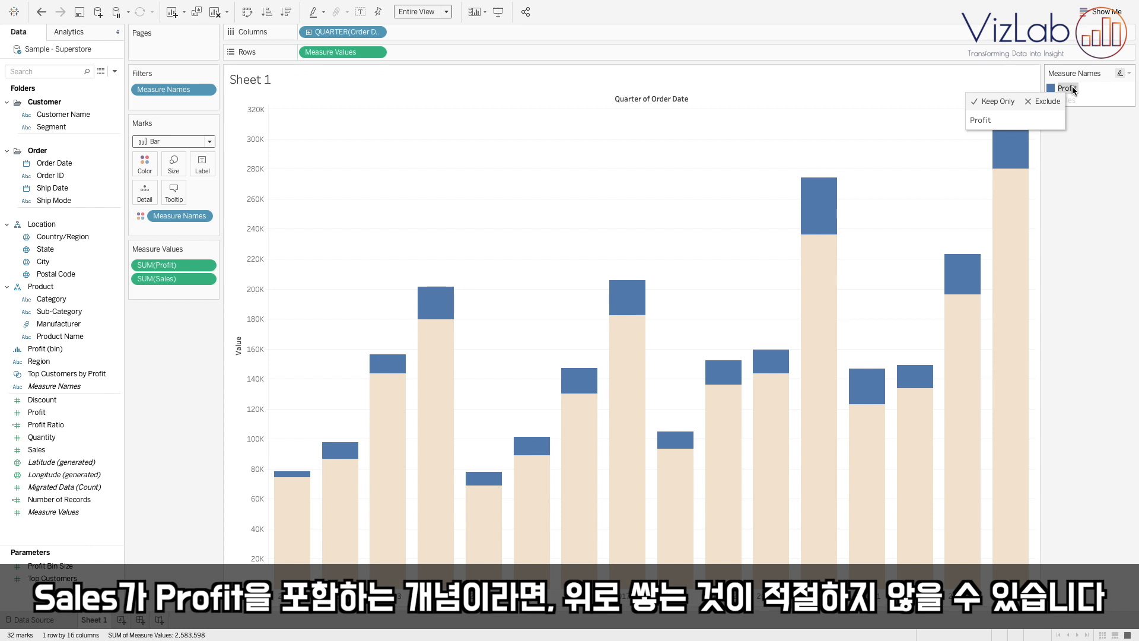
pyautogui.click(433, 140)
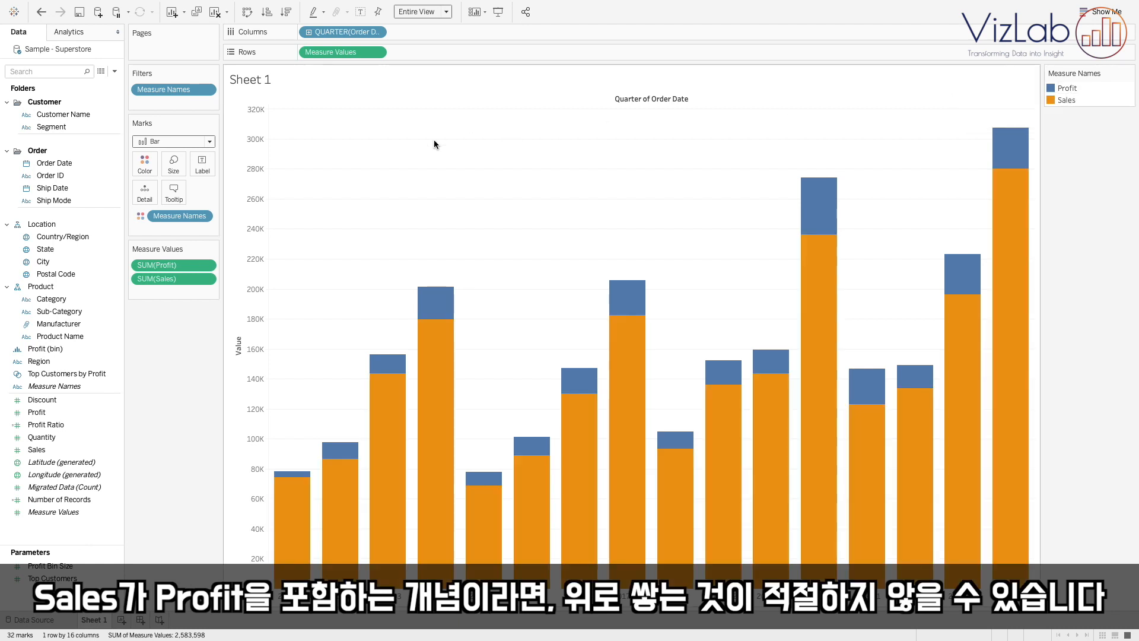
# Turn mark stacking off so that the Sales and Profit bars both start from zero.
pyautogui.moveTo(329, 7)
pyautogui.click(280, 7)
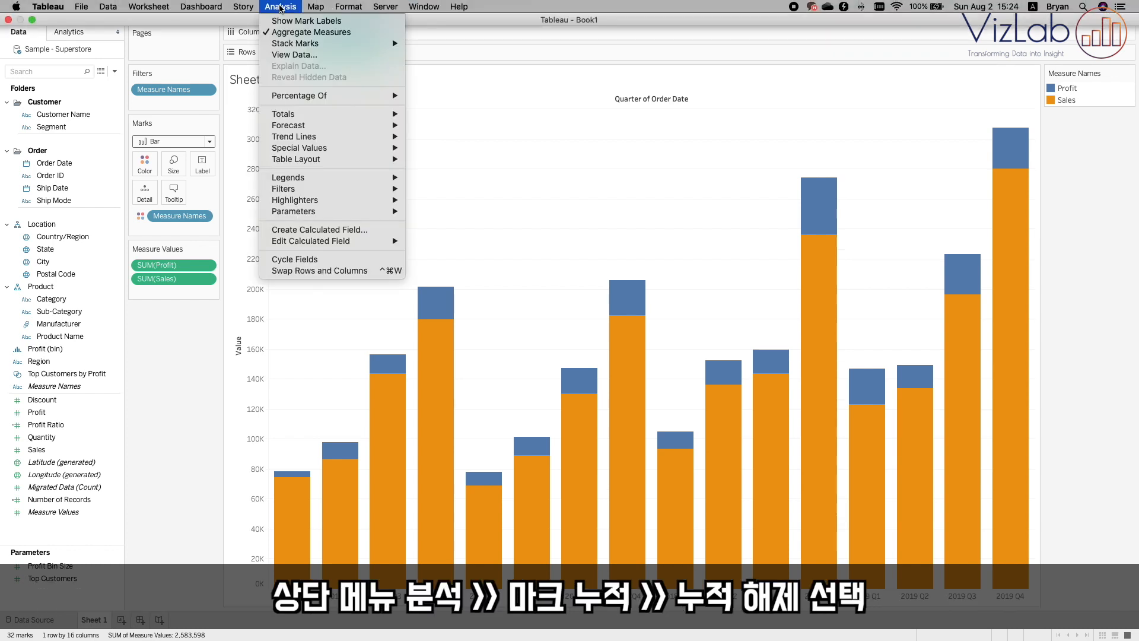
pyautogui.moveTo(280, 48)
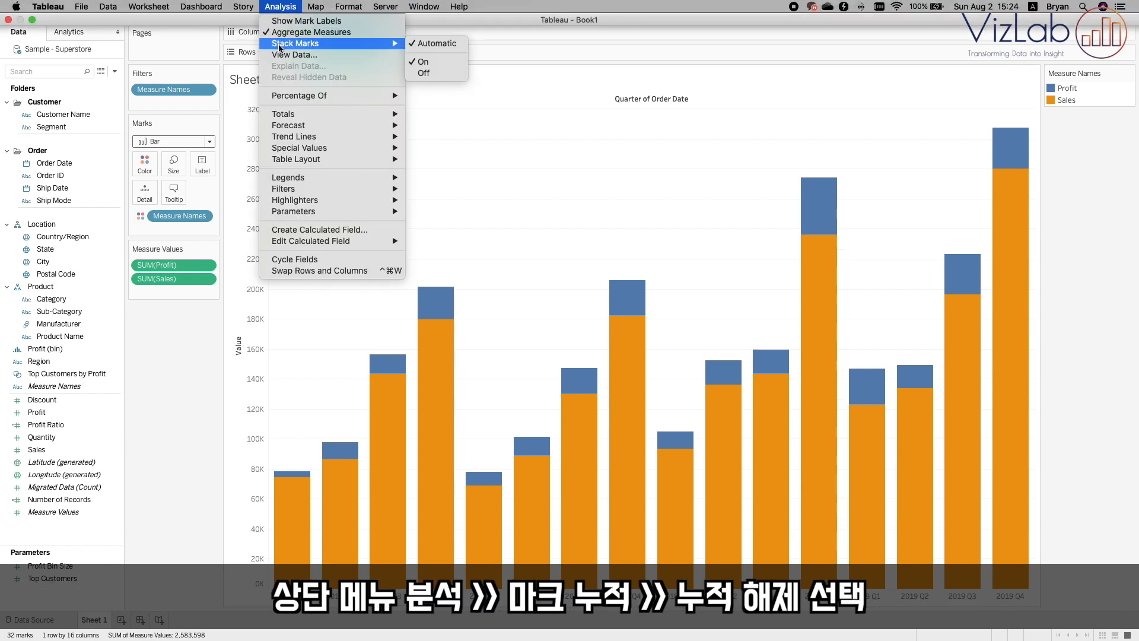
pyautogui.click(439, 73)
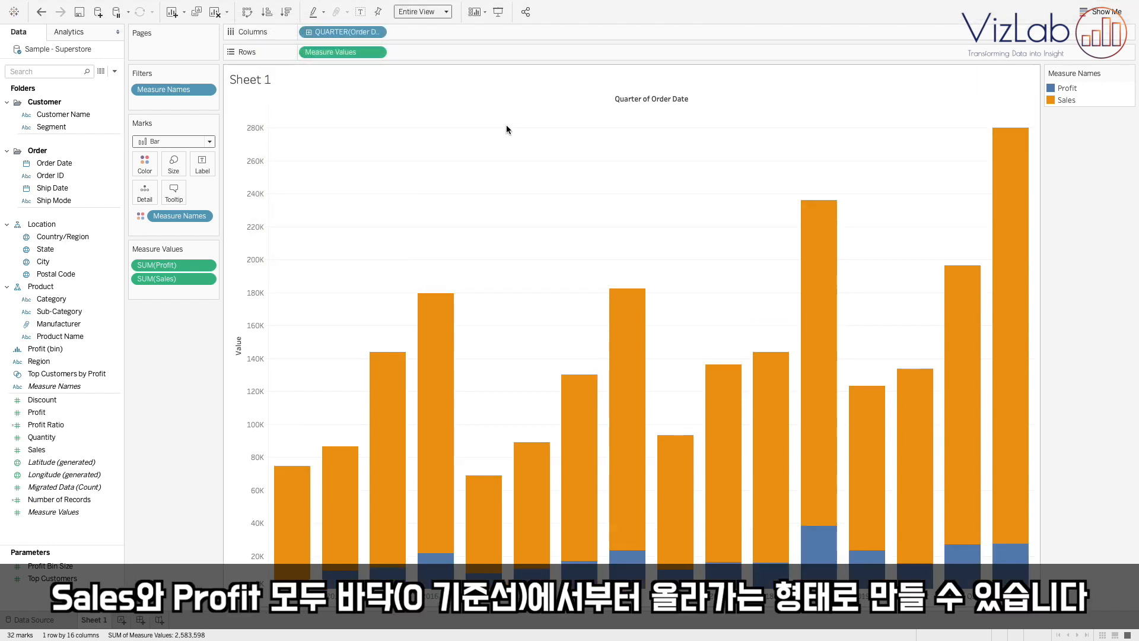
# Highlight Profit and Sales alternately to compare the unstacked bars, and clear the highlight.
pyautogui.click(1069, 89)
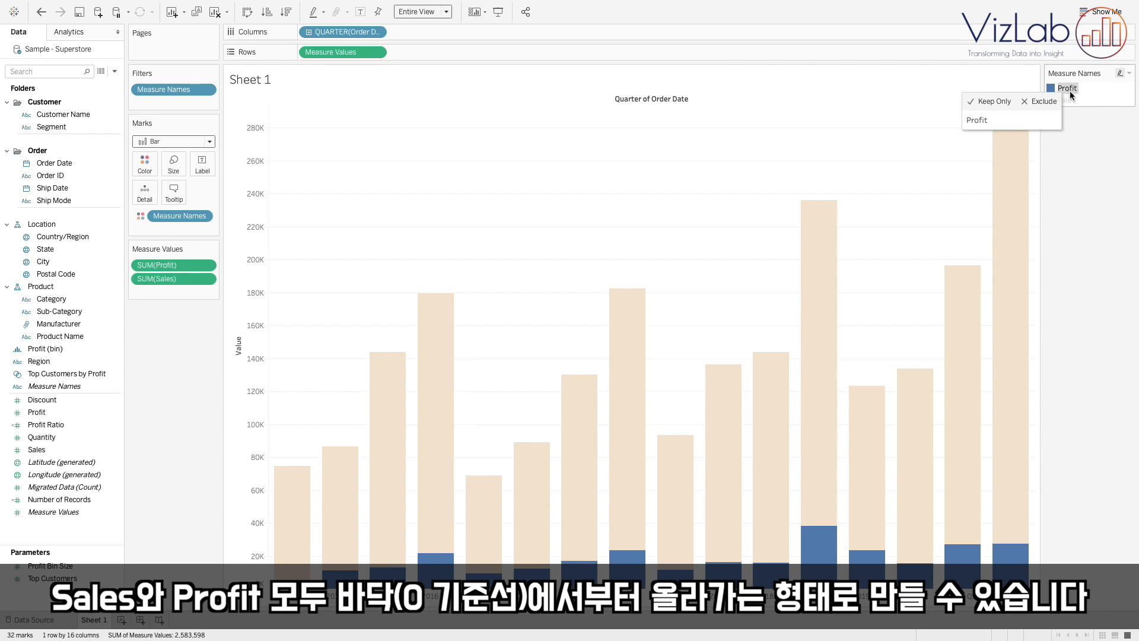
pyautogui.click(1071, 100)
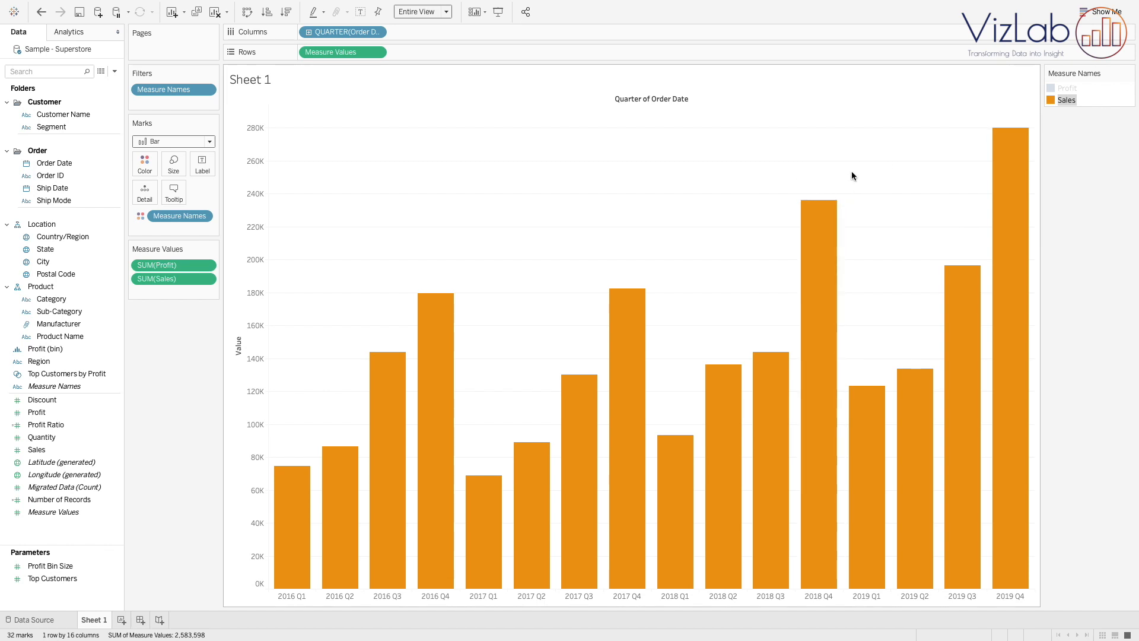
pyautogui.click(1069, 89)
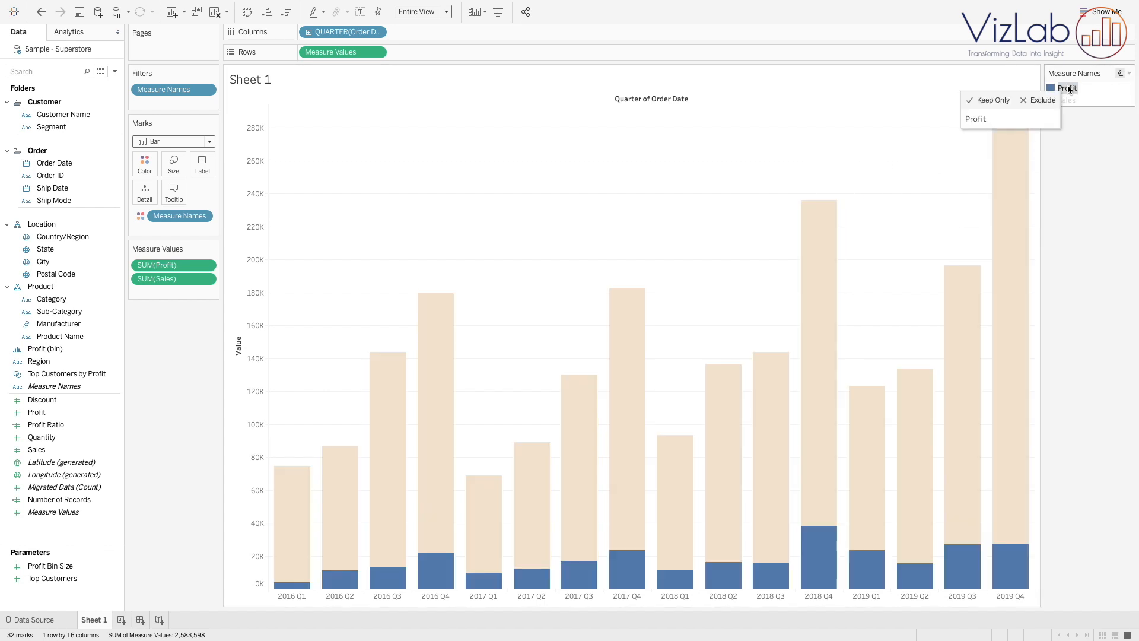
pyautogui.click(1070, 99)
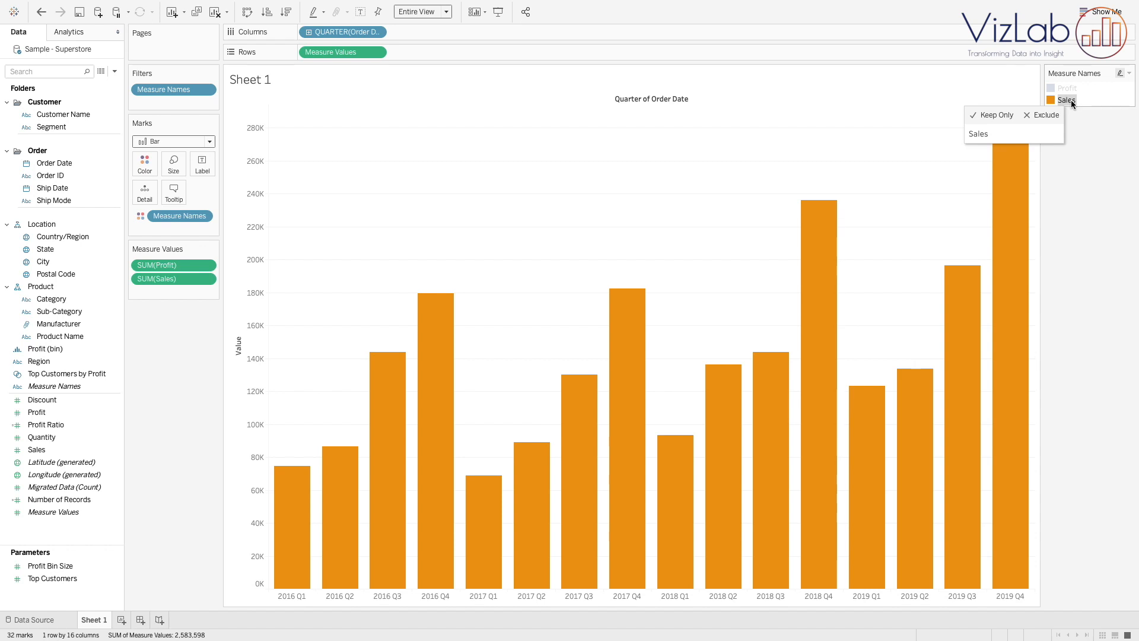
pyautogui.click(701, 222)
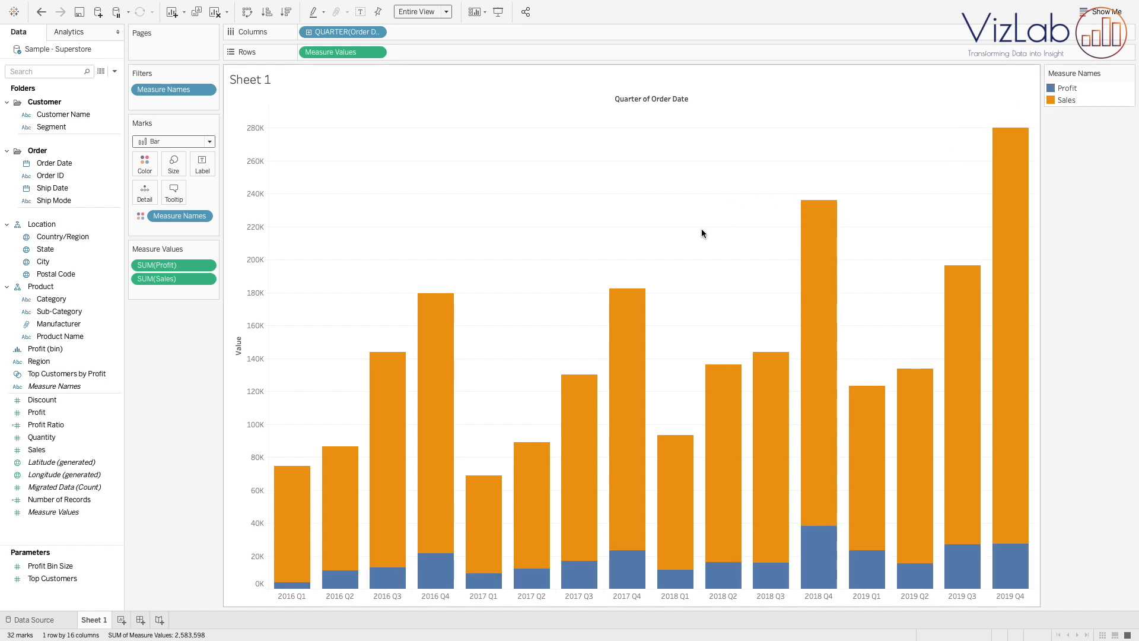
pyautogui.moveTo(814, 210)
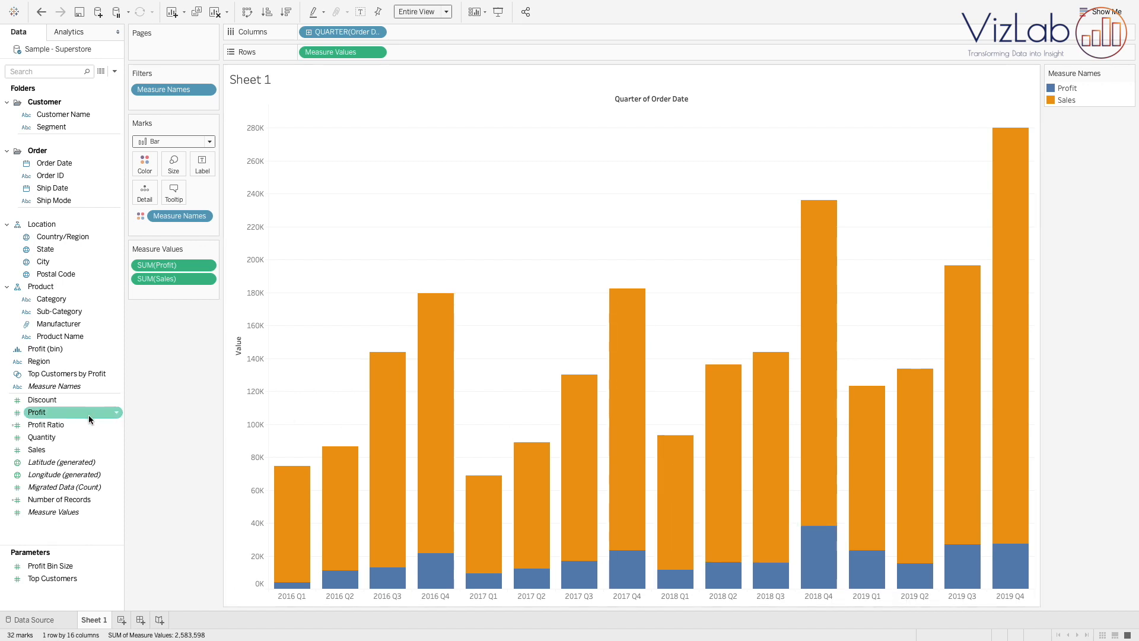
# Add Profit Ratio to the rows after Measure Values as a separate chart.
pyautogui.click(70, 422)
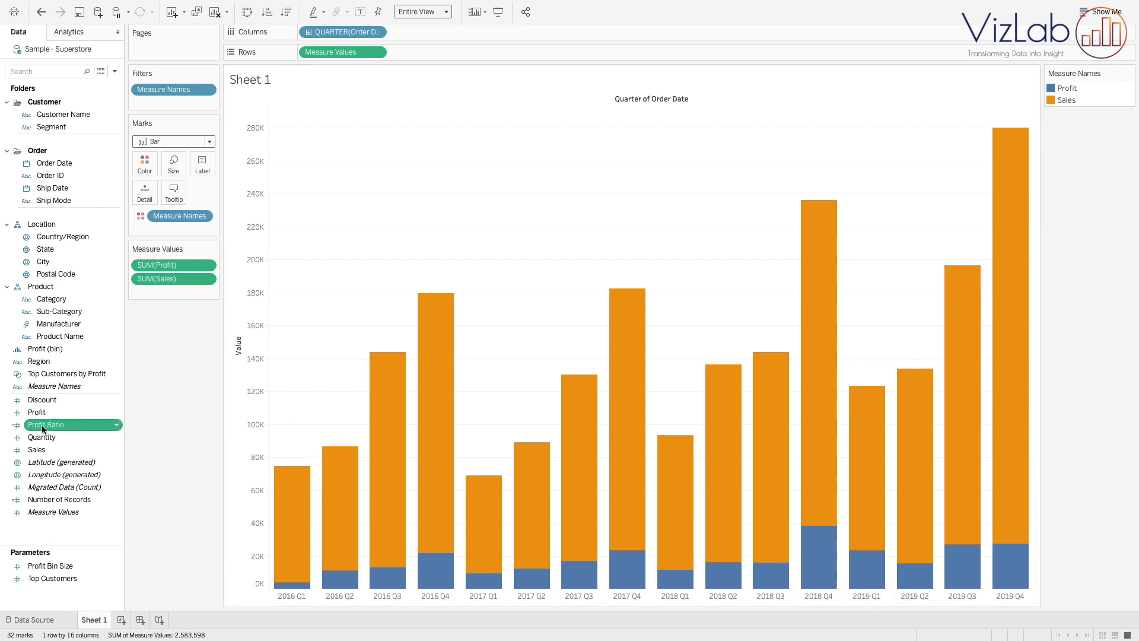
pyautogui.moveTo(43, 427); pyautogui.dragTo(425, 51)
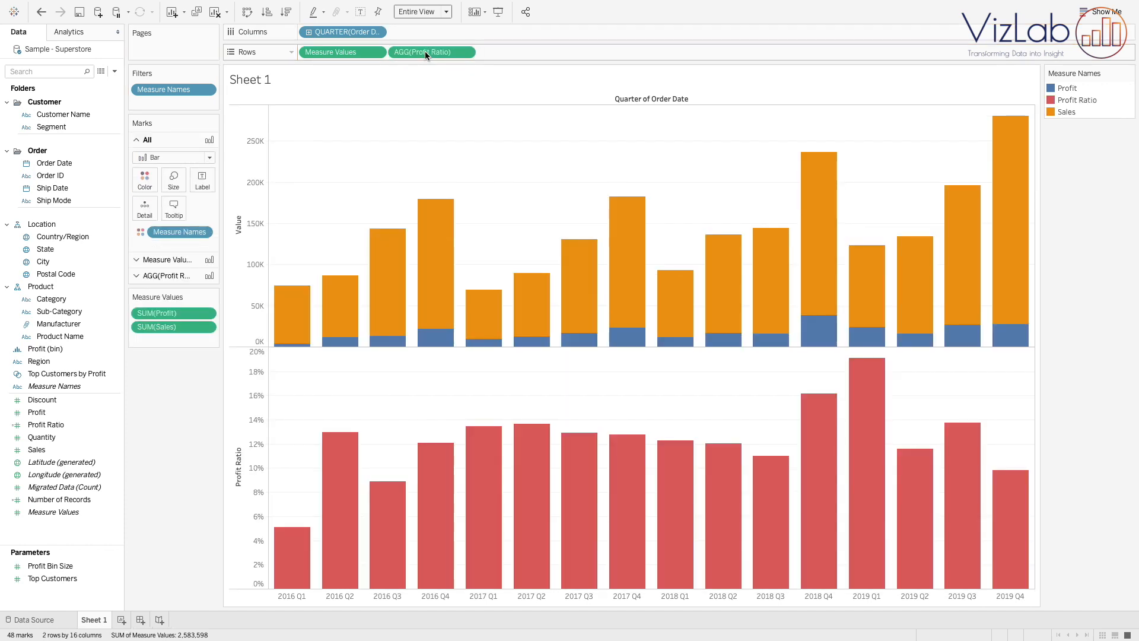
# Change the Profit Ratio marks from bars to a line and label them with the Profit Ratio.
pyautogui.click(166, 275)
pyautogui.click(156, 189)
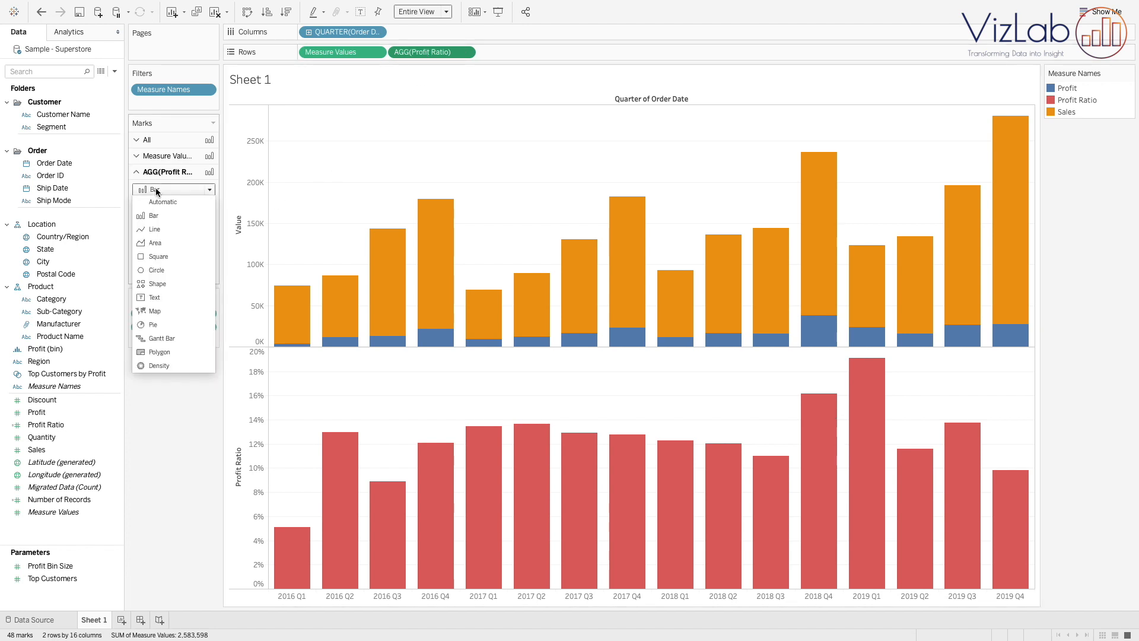
pyautogui.click(158, 230)
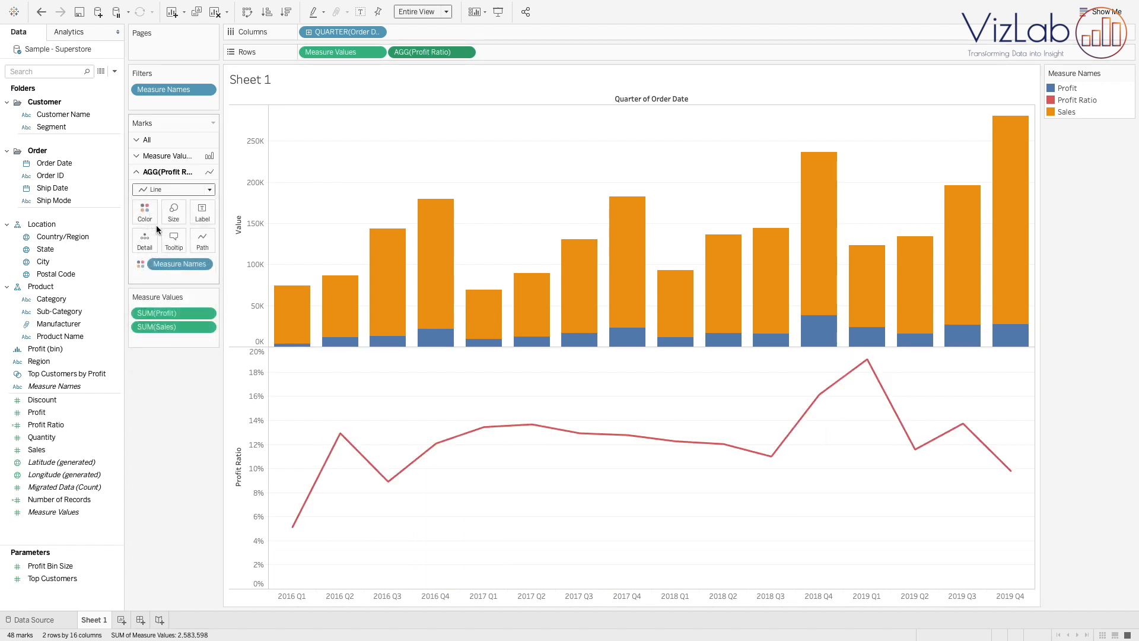
pyautogui.moveTo(59, 424); pyautogui.dragTo(207, 216)
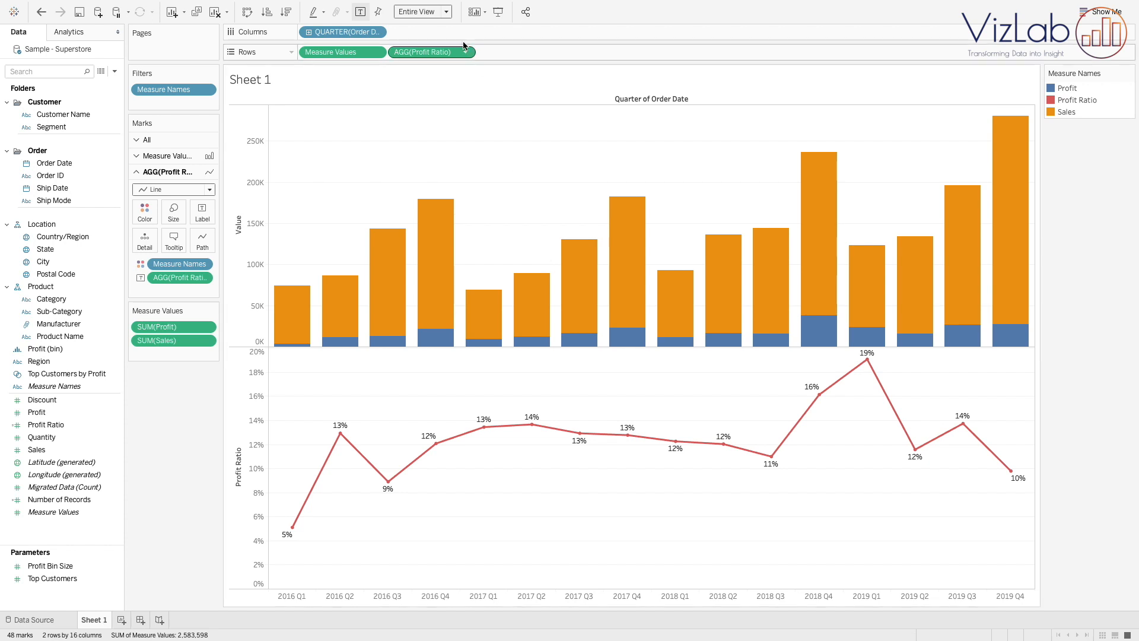
# Combine the Profit Ratio line with the Sales and Profit bars into one dual-axis chart.
pyautogui.rightClick(434, 53)
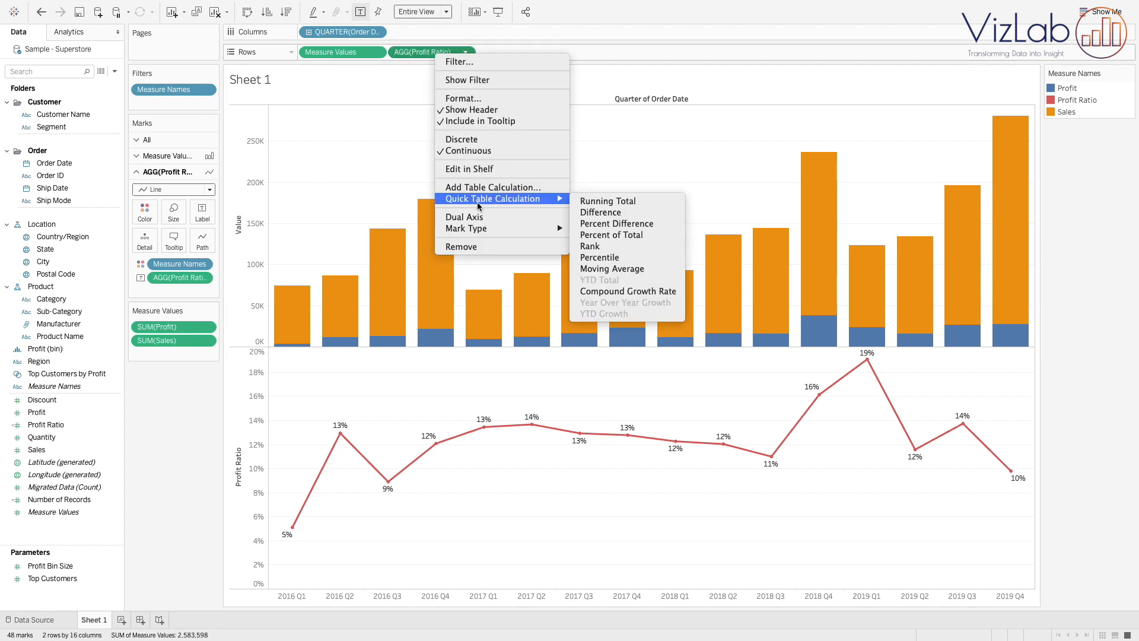
pyautogui.click(475, 217)
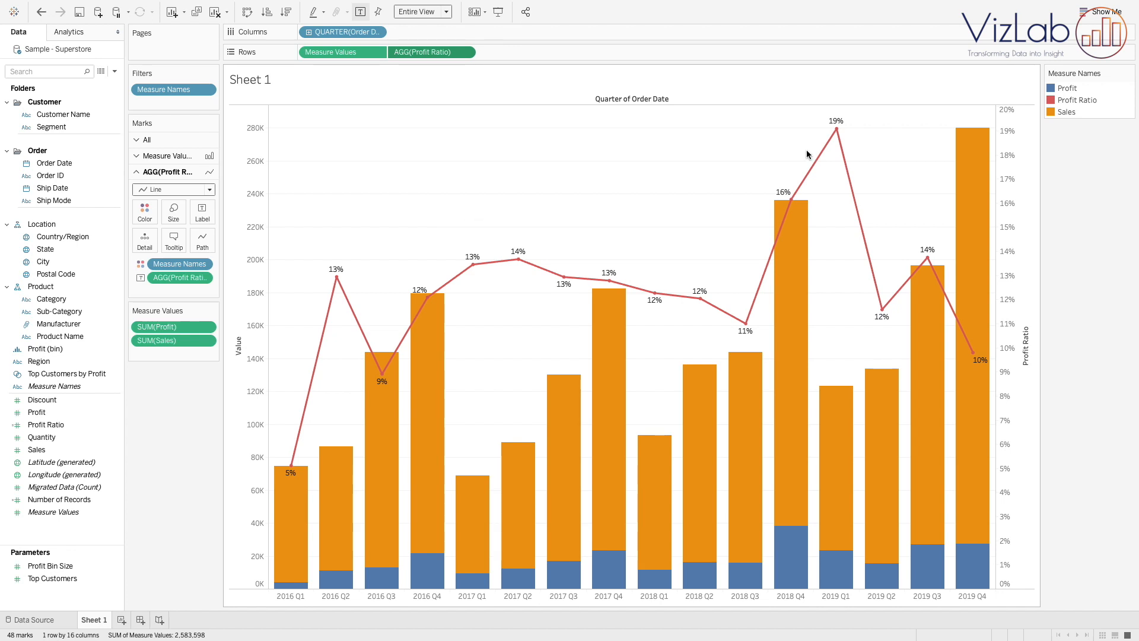
# Highlight Sales, Profit and Profit Ratio in turn to inspect the overlap of line and bars, and clear the highlight.
pyautogui.click(1076, 112)
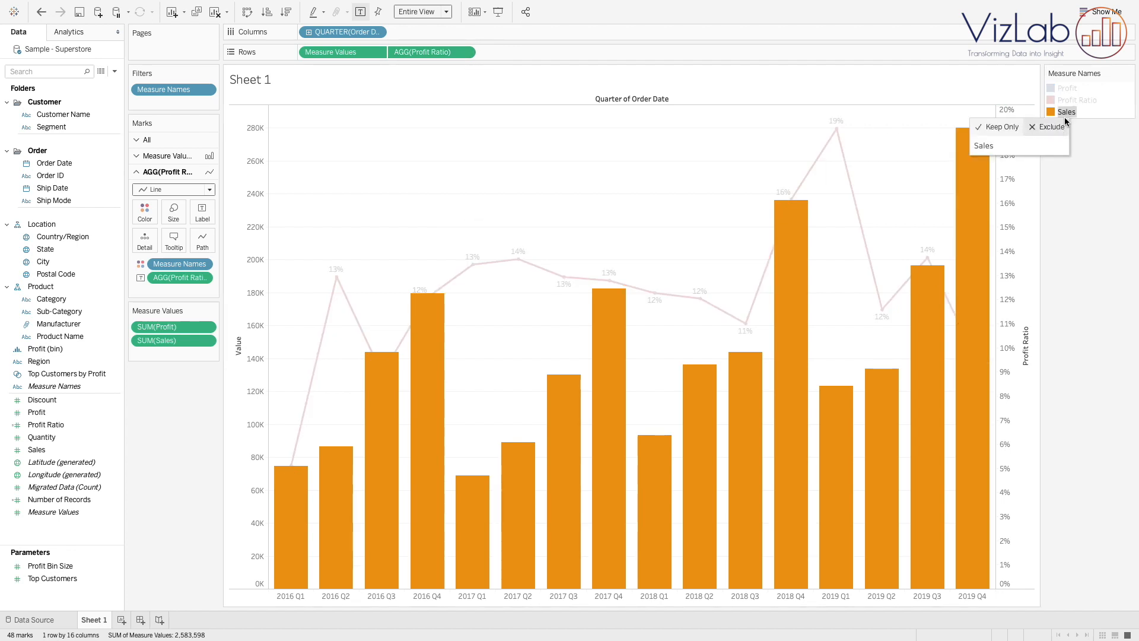
pyautogui.click(1070, 90)
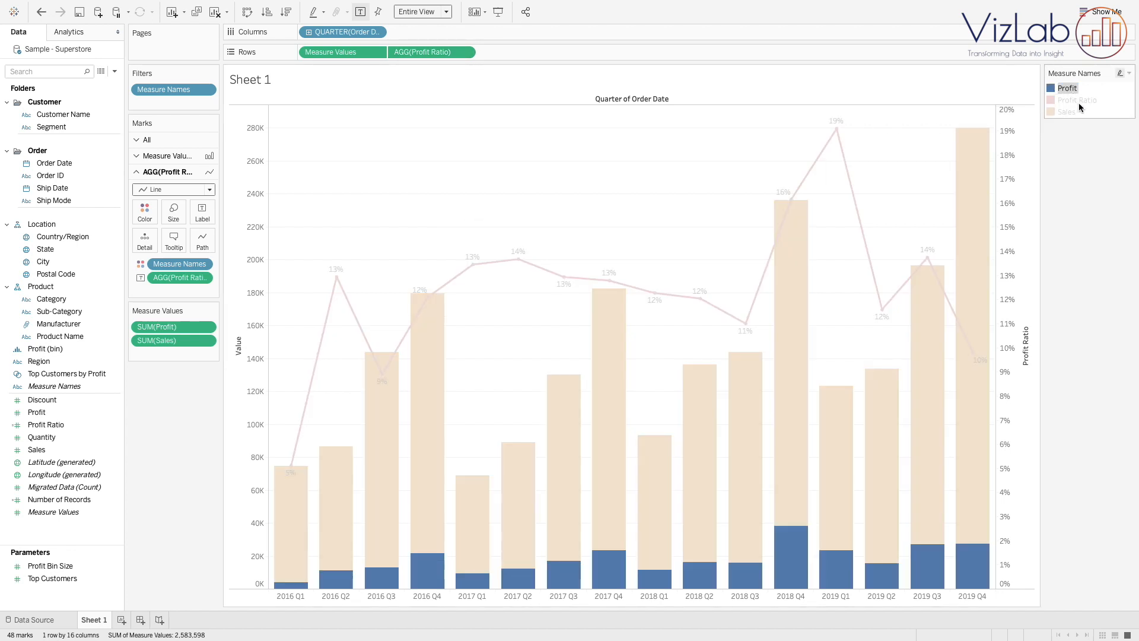
pyautogui.click(1080, 100)
pyautogui.moveTo(963, 354)
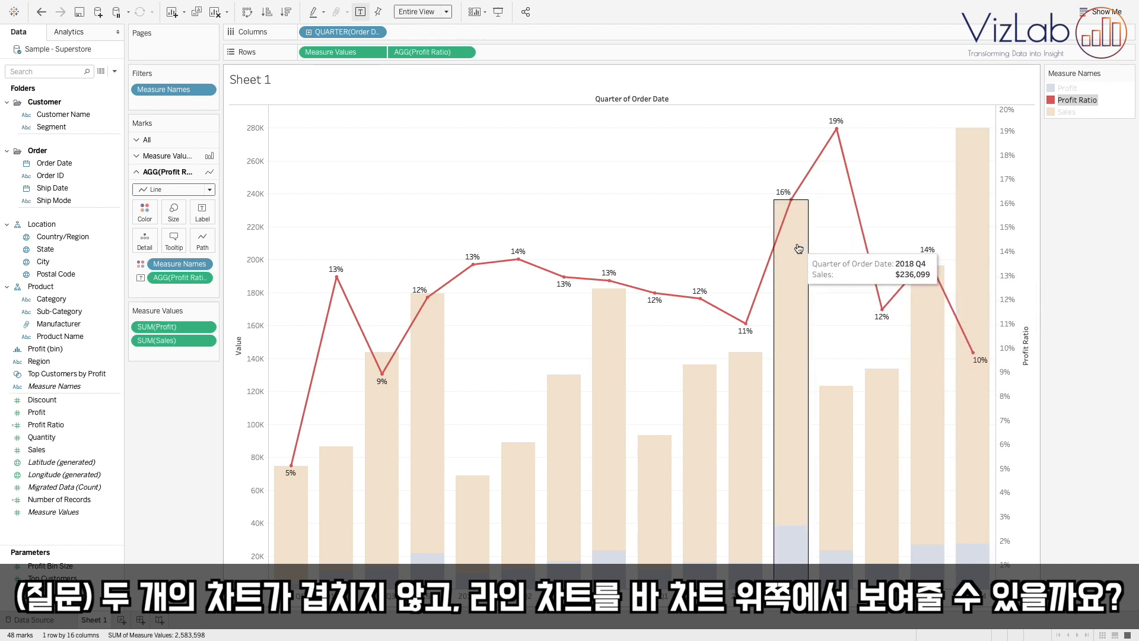
pyautogui.click(491, 351)
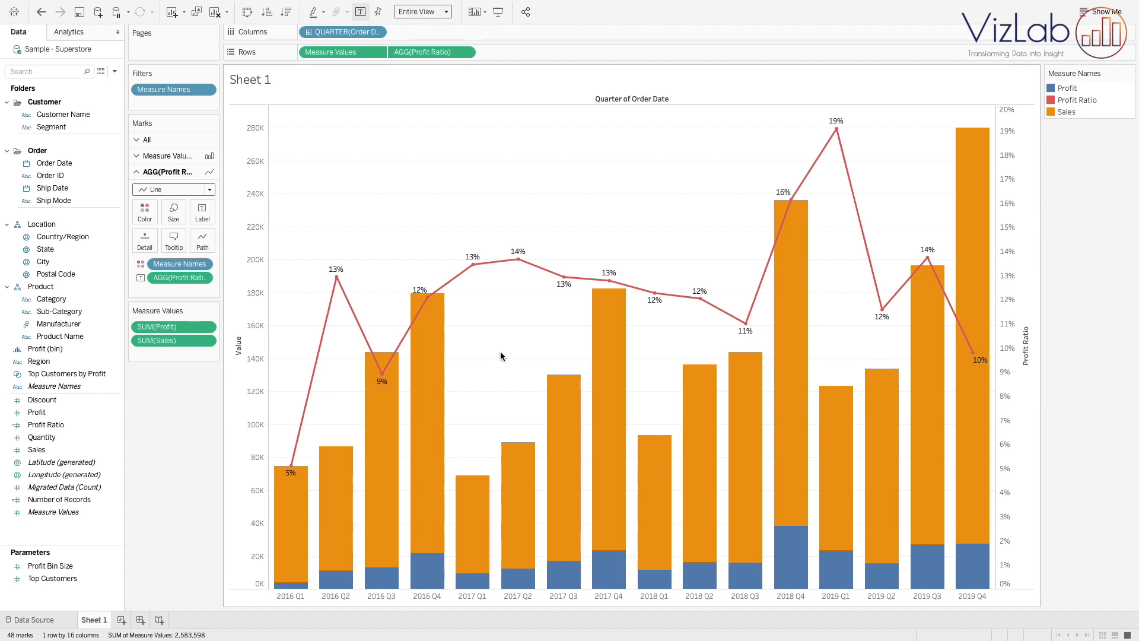
# Fix the Measure Values axis range with an end value of 600000 to free space above the bars.
pyautogui.rightClick(262, 248)
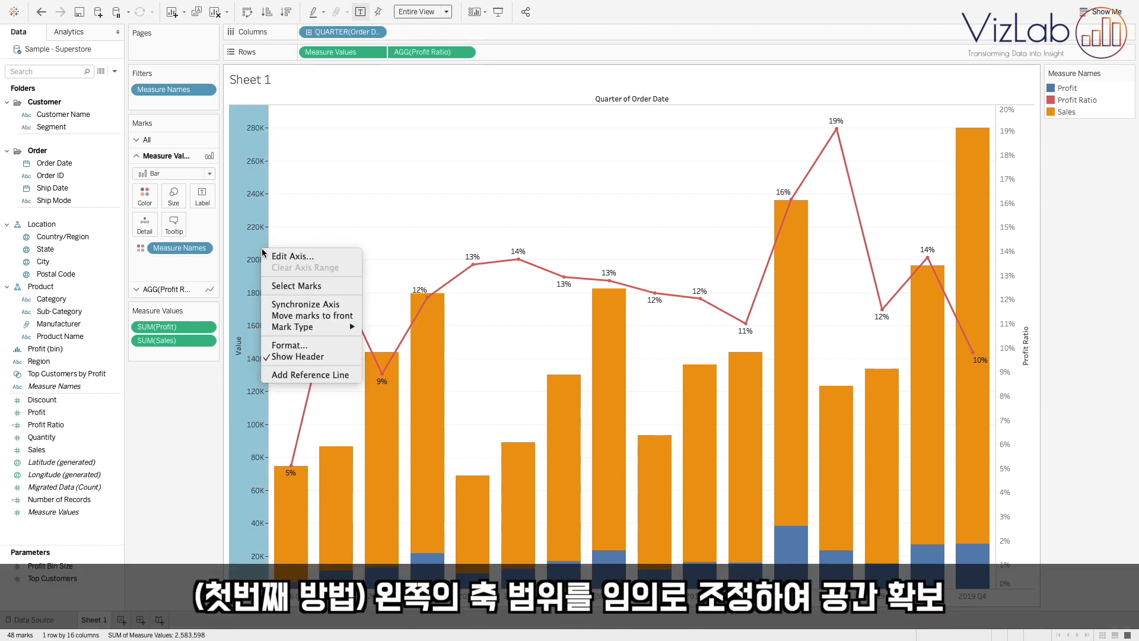
pyautogui.click(287, 259)
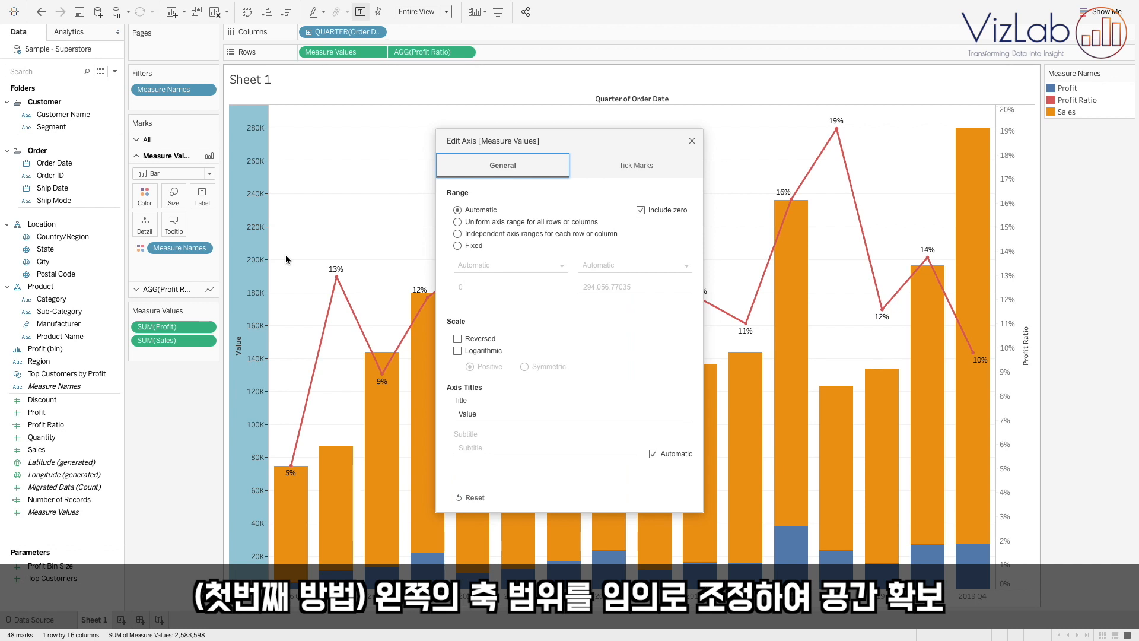
pyautogui.click(457, 246)
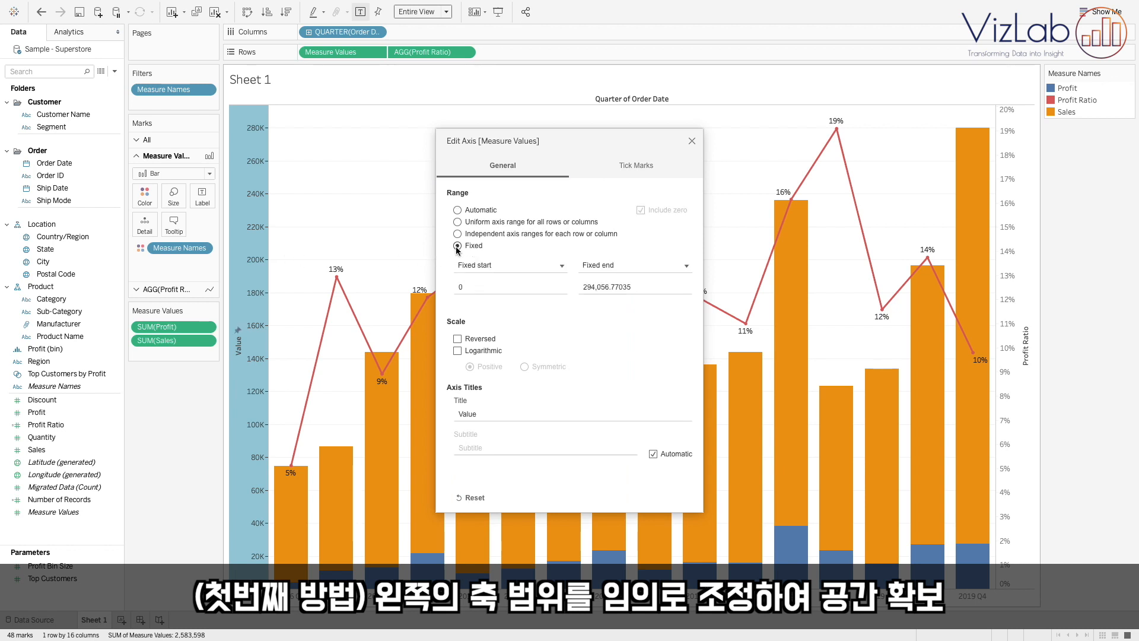
pyautogui.click(596, 287)
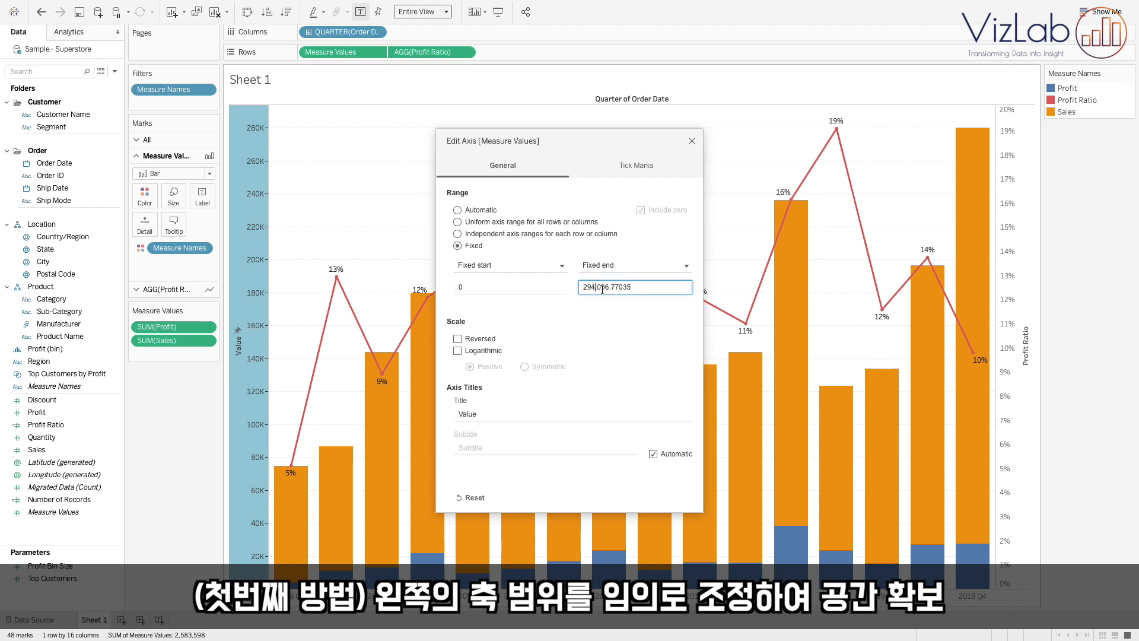
pyautogui.tripleClick(655, 288)
pyautogui.write('400000')
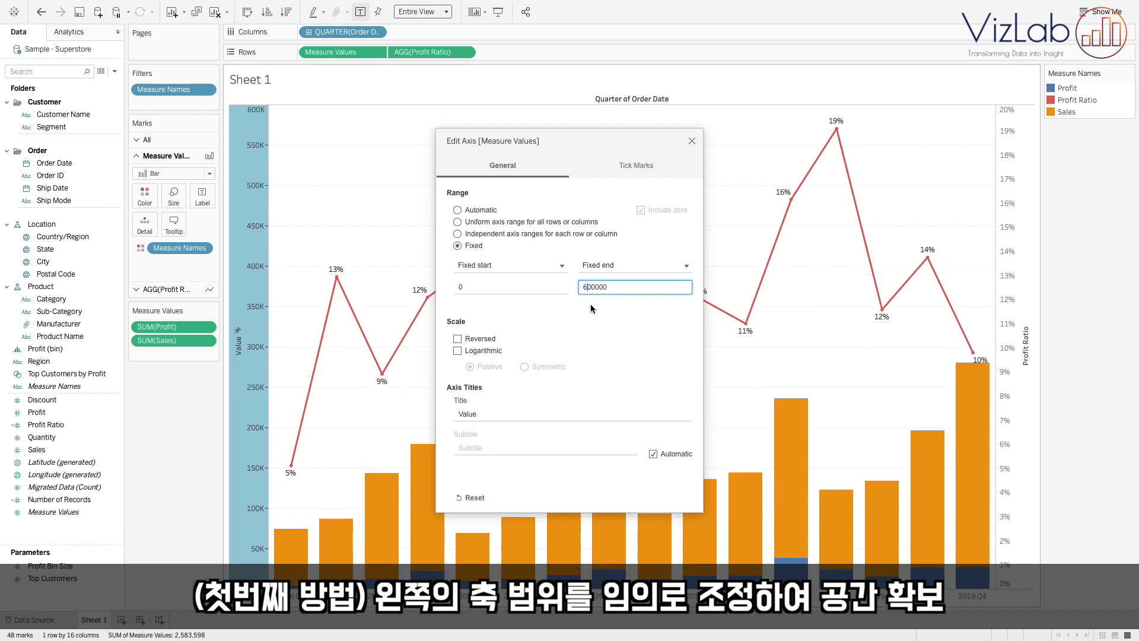
pyautogui.click(692, 141)
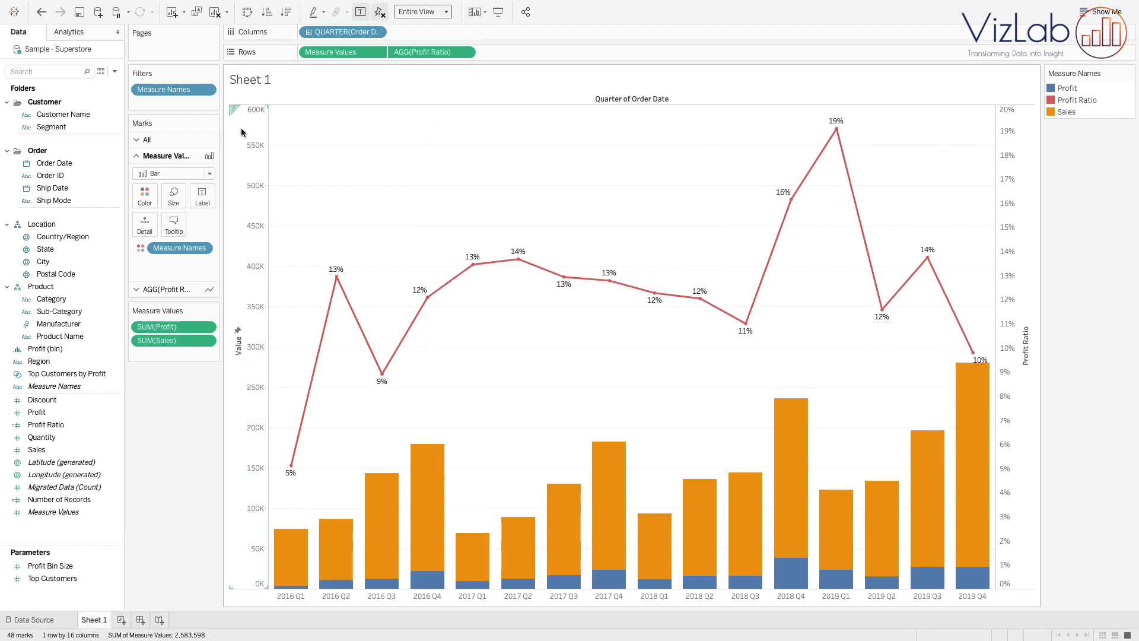
pyautogui.moveTo(927, 259)
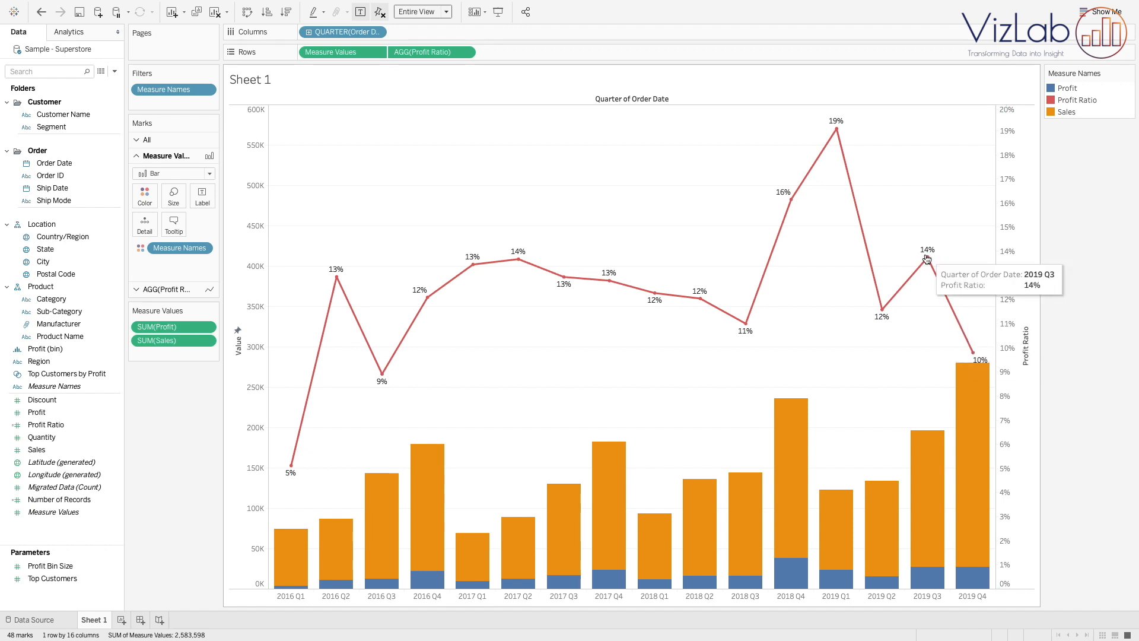
pyautogui.moveTo(426, 310)
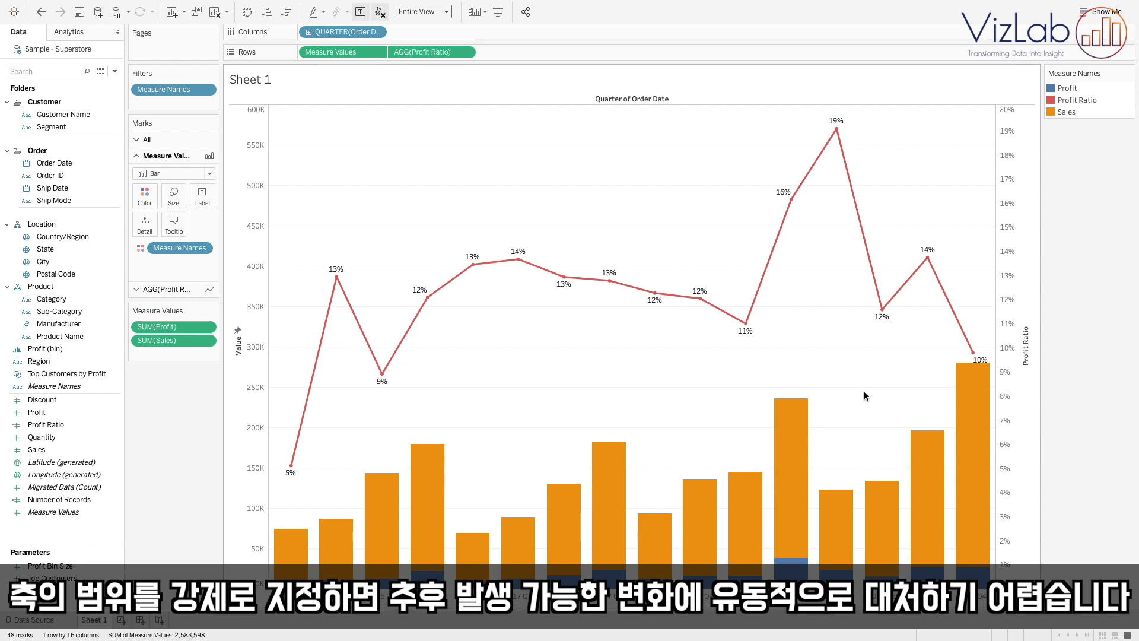
# Return the Measure Values axis range to automatic.
pyautogui.rightClick(253, 265)
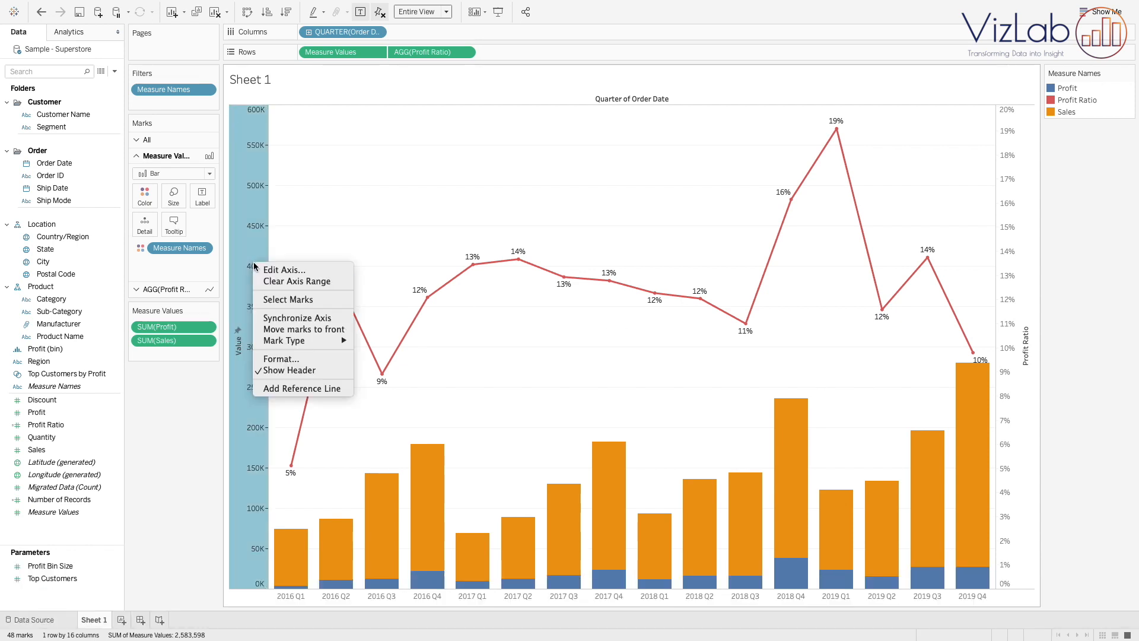
pyautogui.click(326, 274)
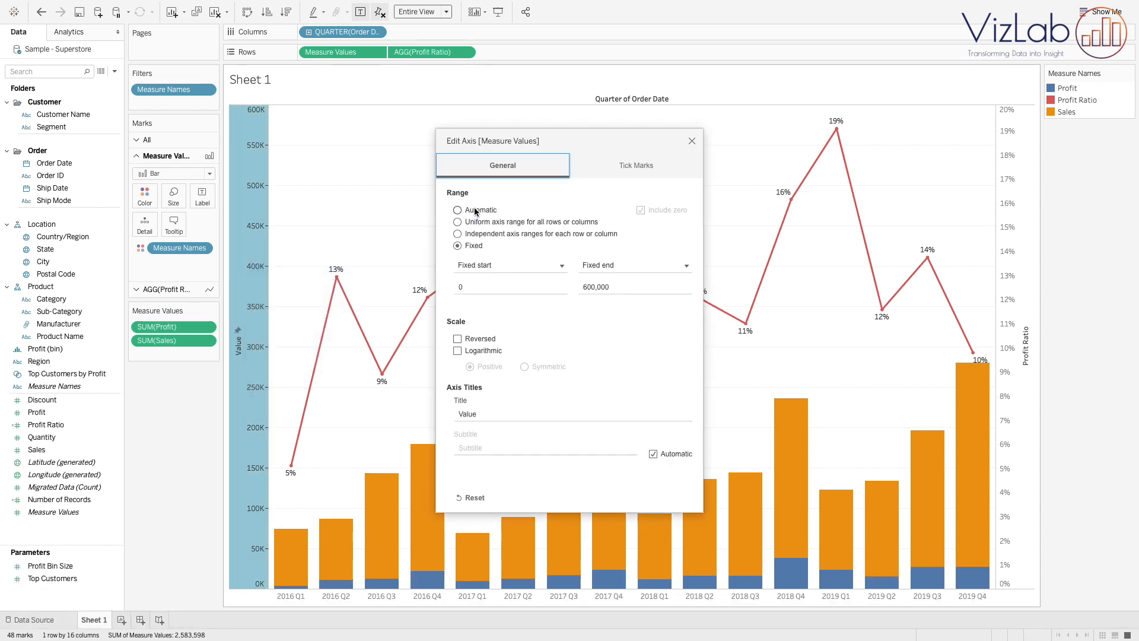
pyautogui.click(477, 211)
pyautogui.click(691, 141)
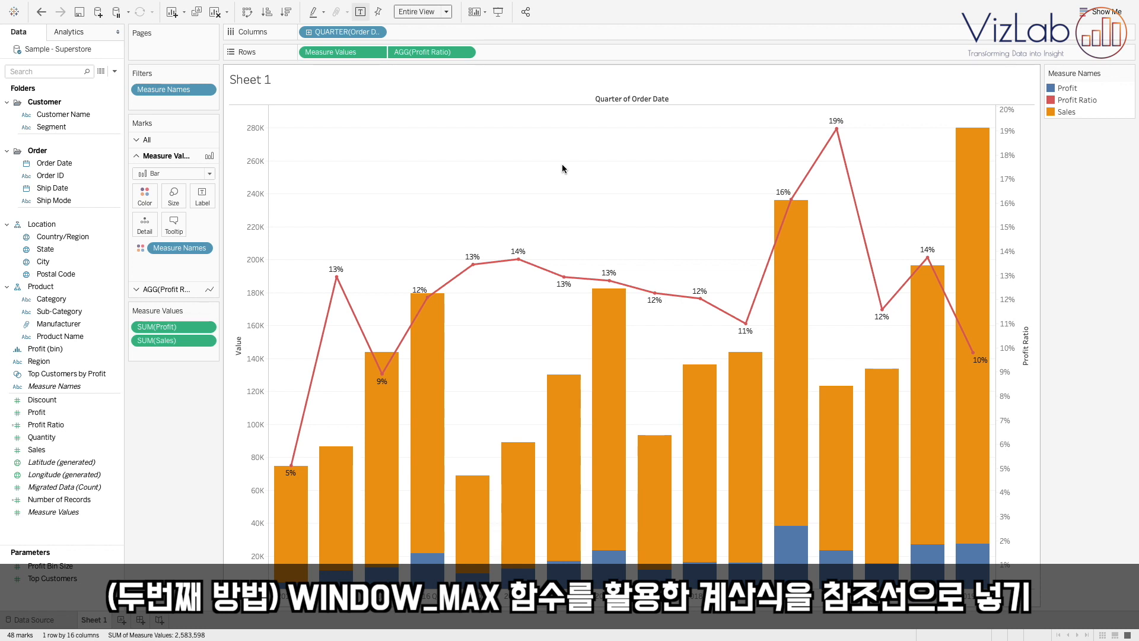
# Create a new calculated field named Space1 and move its editor clear of the upper chart area.
pyautogui.click(114, 72)
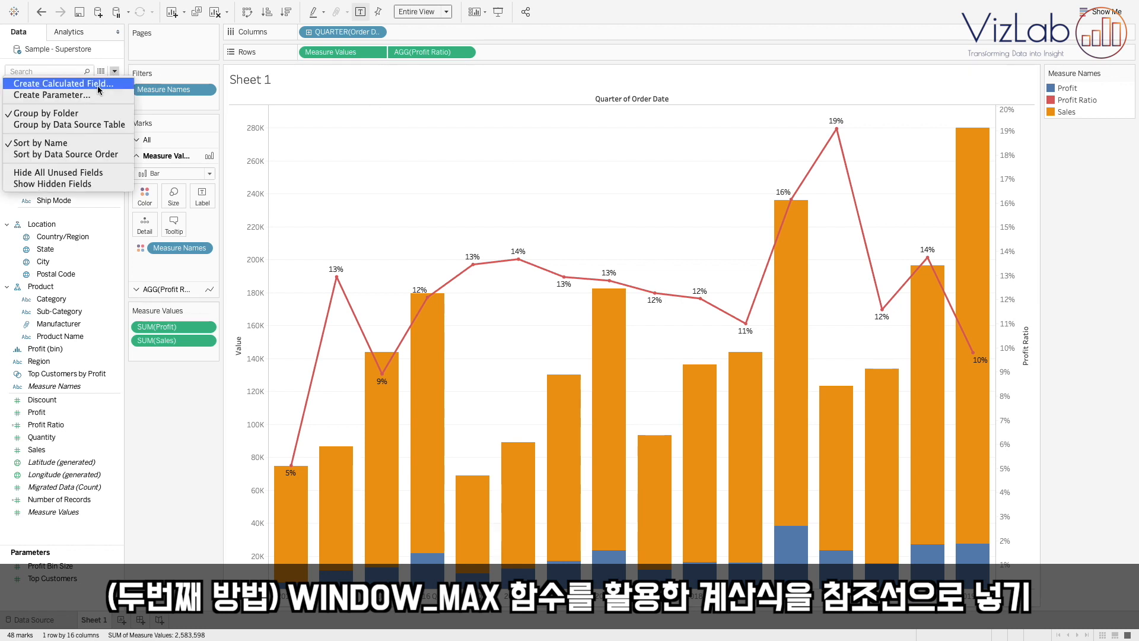
pyautogui.click(98, 86)
pyautogui.moveTo(524, 350); pyautogui.dragTo(622, 408)
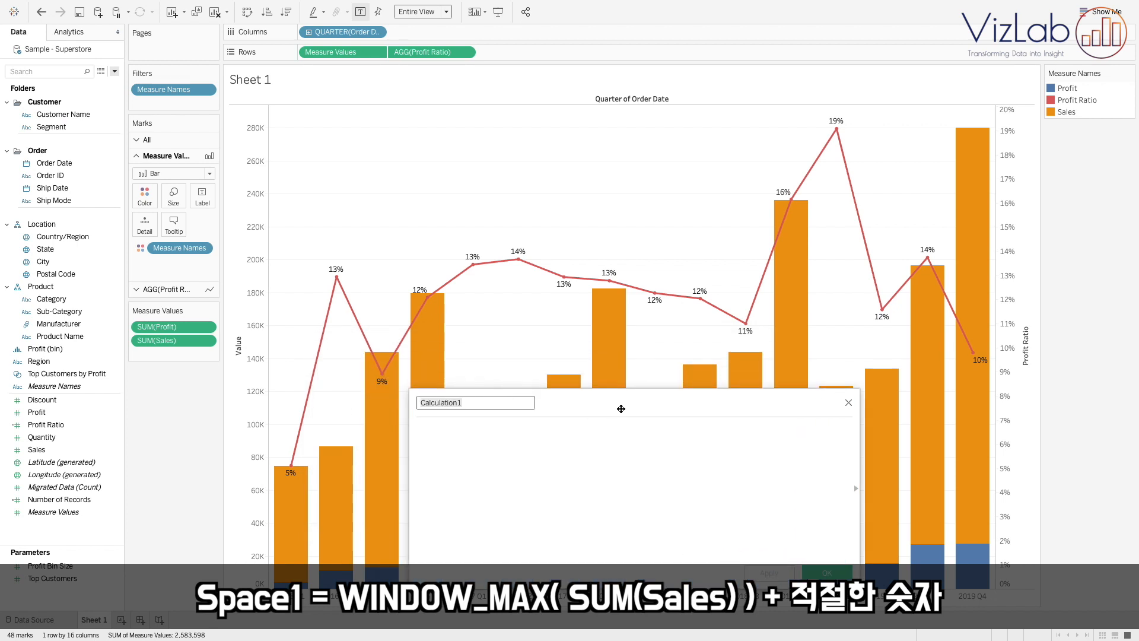
pyautogui.write('Space1')
pyautogui.click(471, 435)
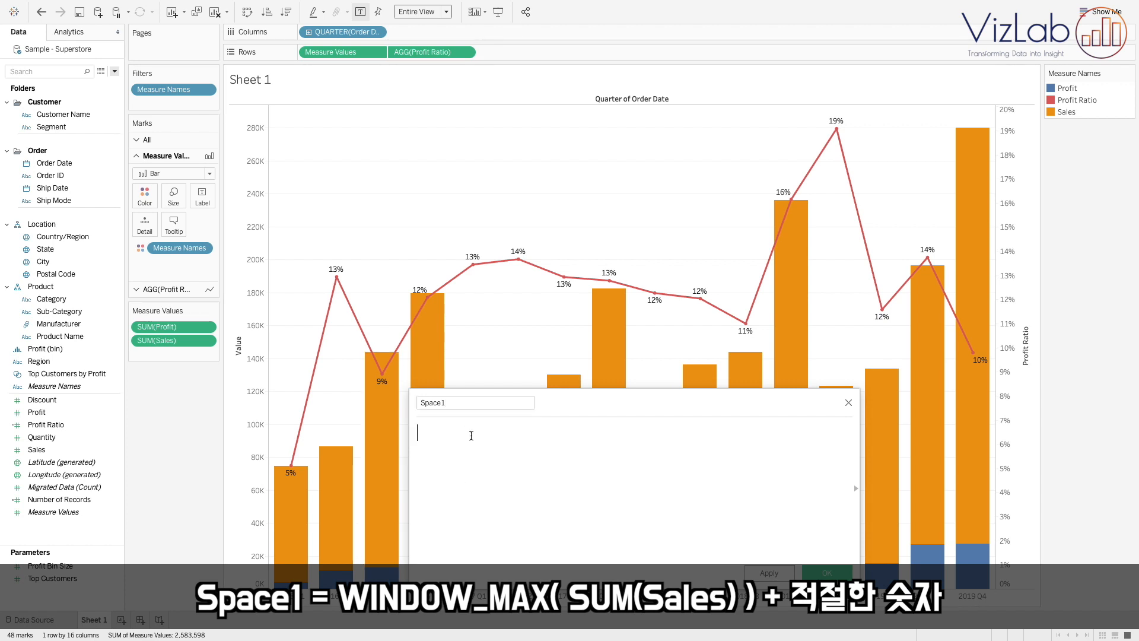
# Enter the formula WINDOW_MAX(SUM([Sales])) for the Space1 field.
pyautogui.write('WIN')
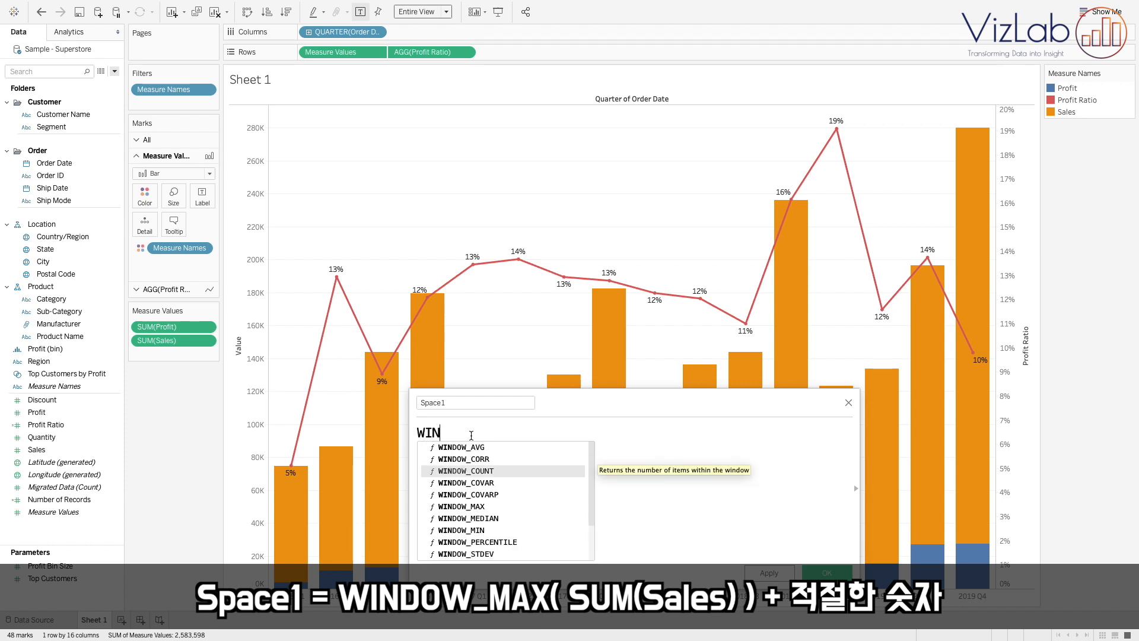
pyautogui.press('Down')
pyautogui.press('Down')
pyautogui.press('Down')
pyautogui.press('Return')
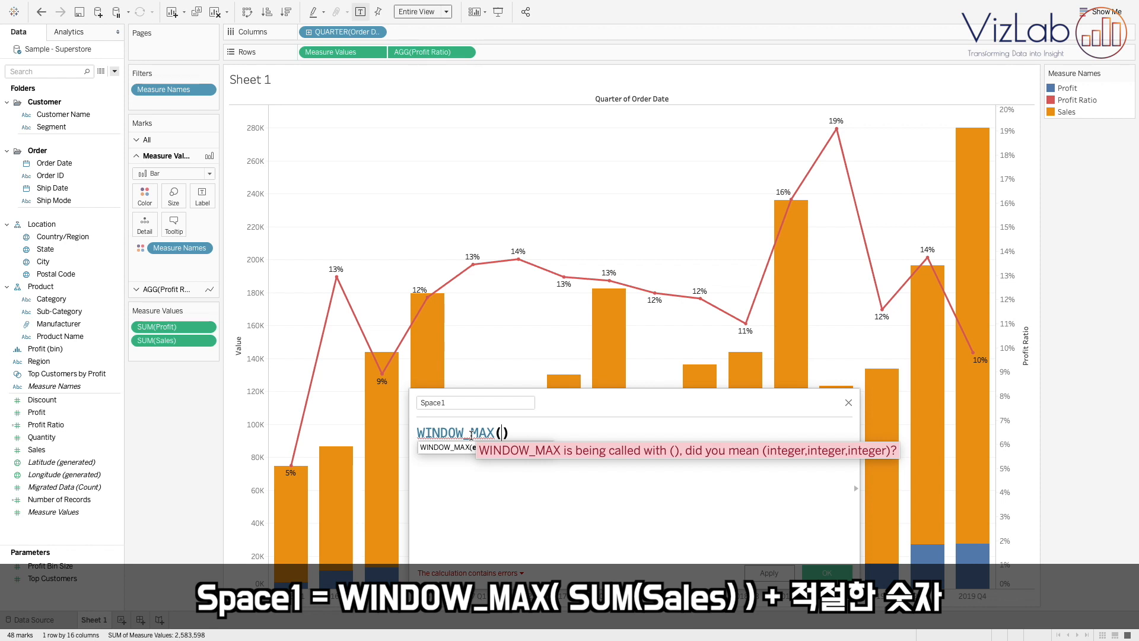
pyautogui.write('SUM(sal')
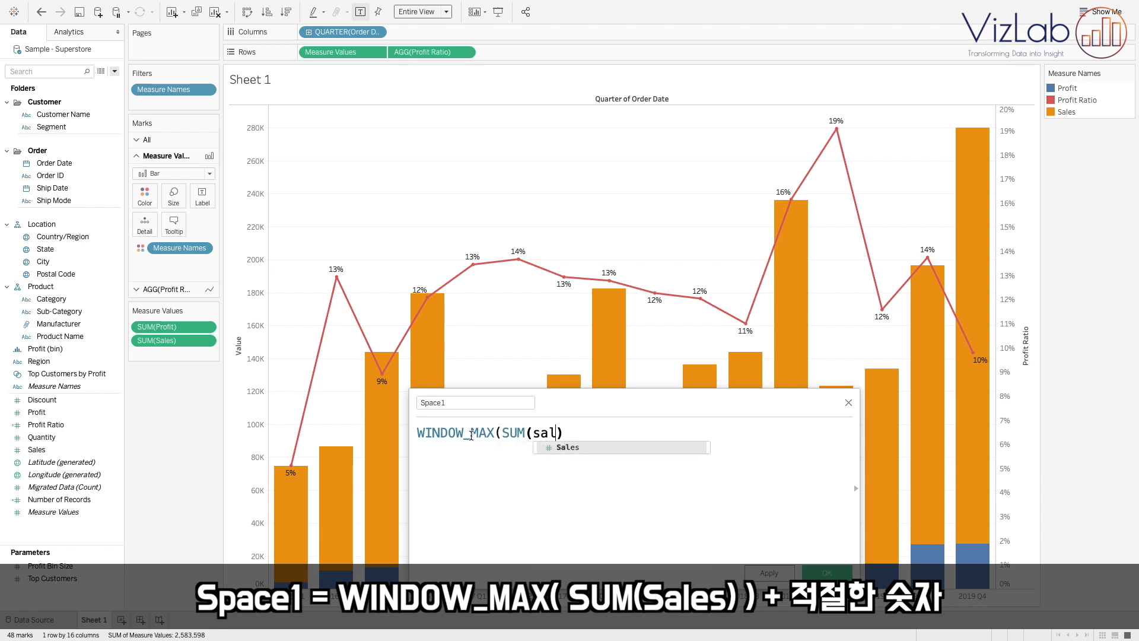
pyautogui.press('Return')
pyautogui.write(')')
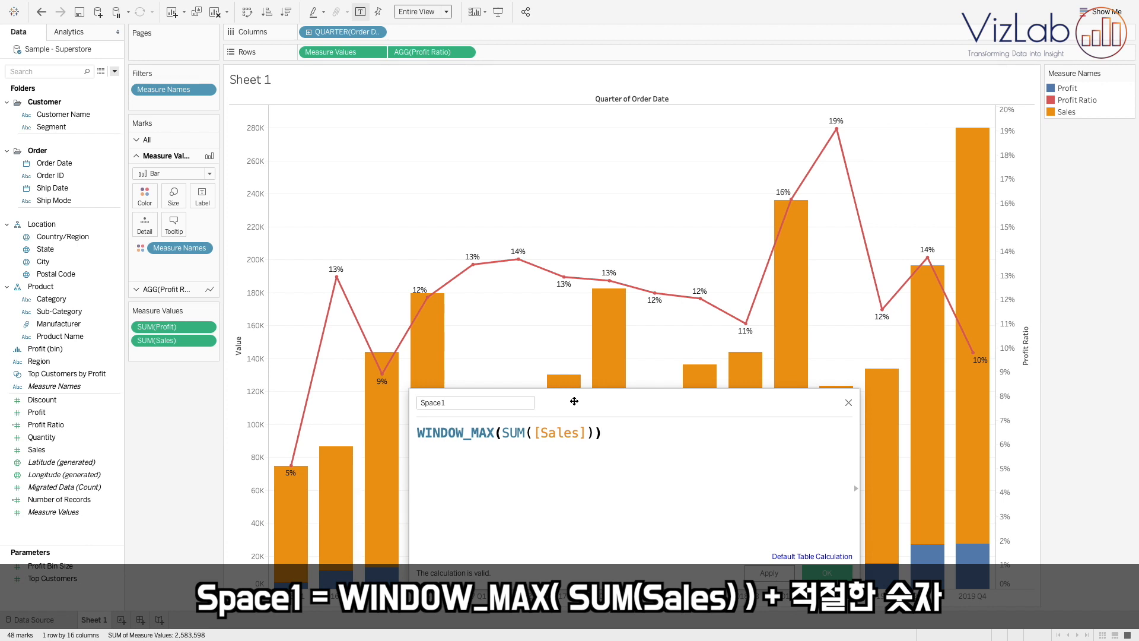
# Extend the Space1 formula with + 300000 and save the calculated field.
pyautogui.moveTo(964, 133)
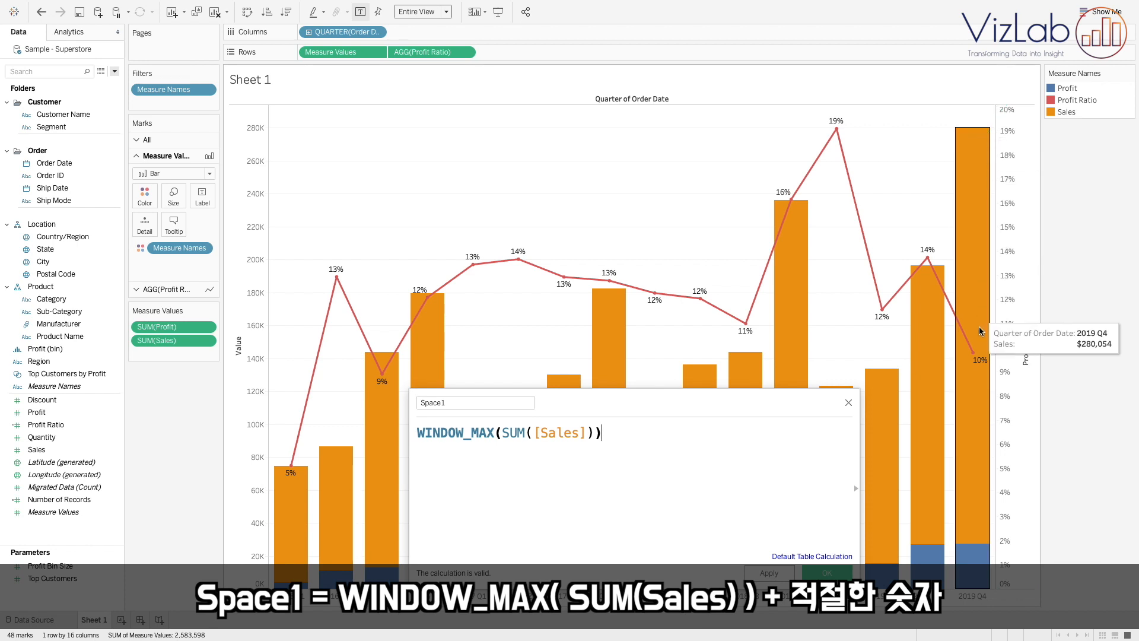
pyautogui.click(528, 438)
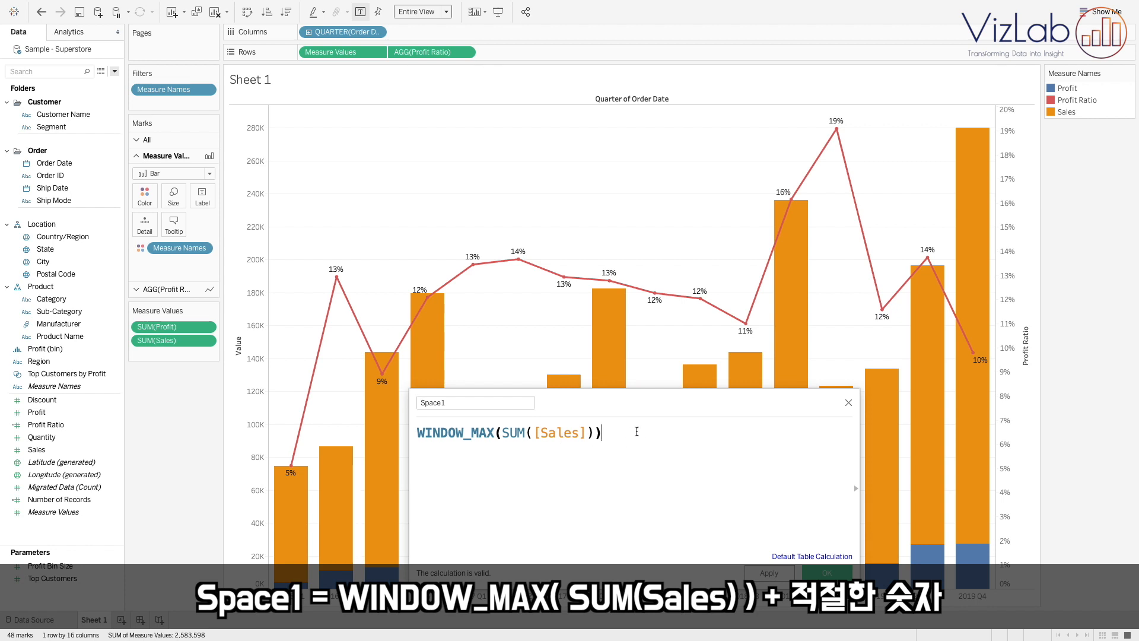
pyautogui.write('+ 30')
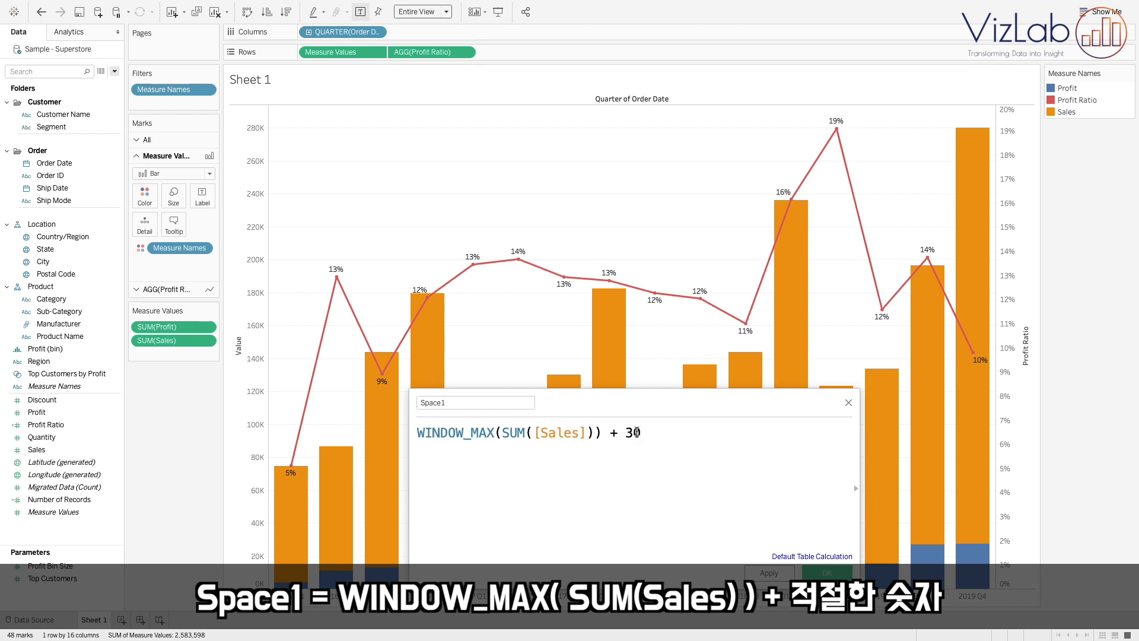
pyautogui.write('0000')
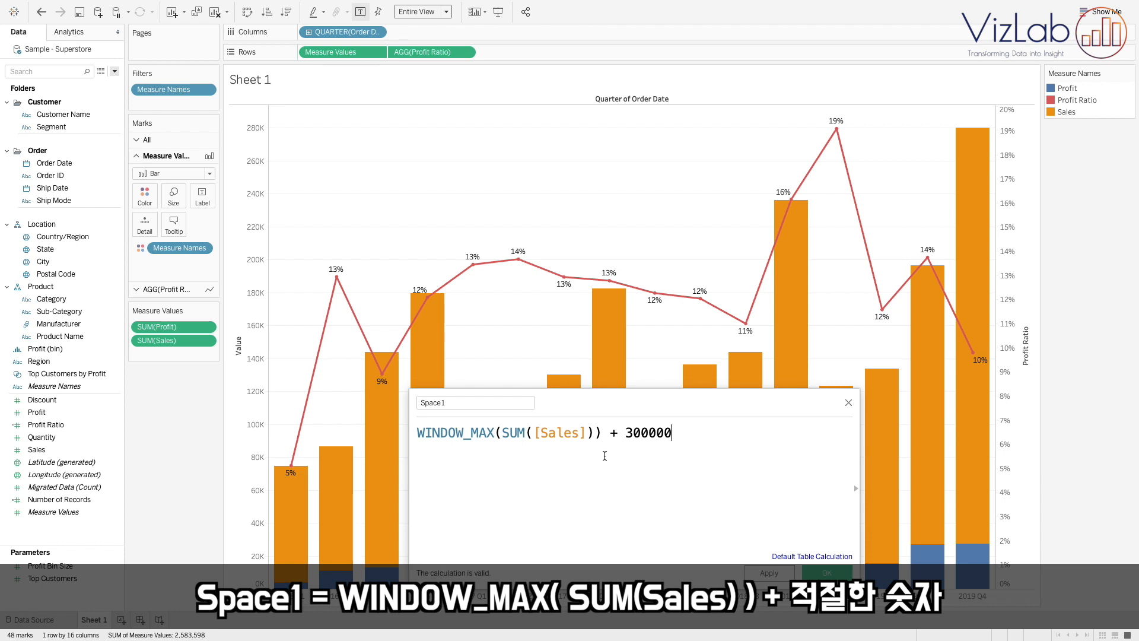
pyautogui.moveTo(955, 132)
pyautogui.click(813, 573)
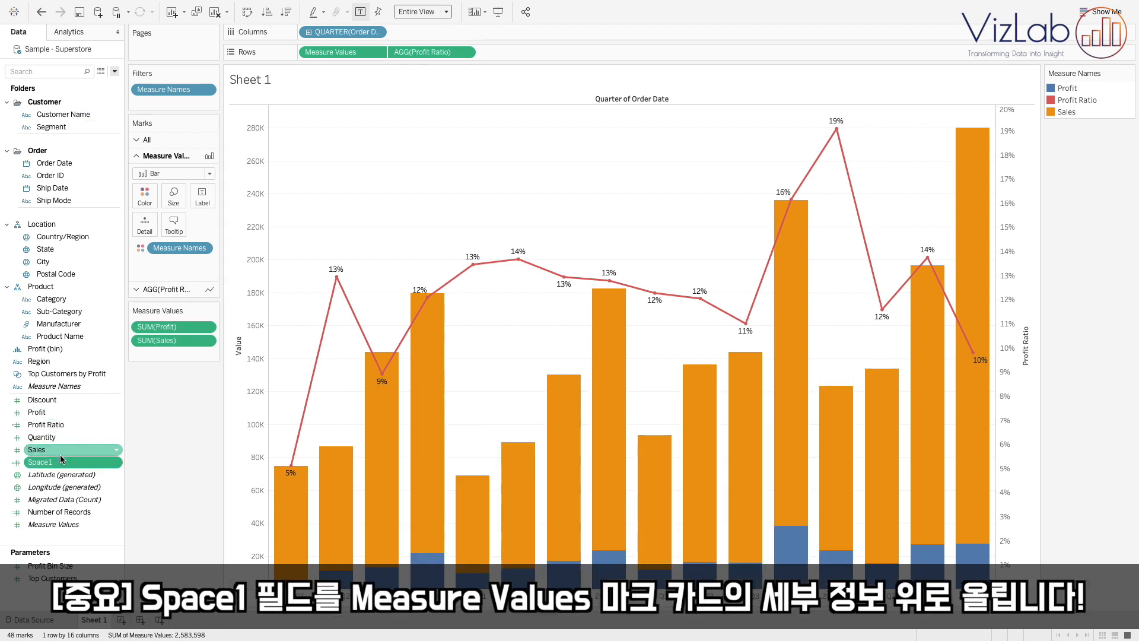
# Add Space1 to the detail of the Measure Values marks and check its table calculation settings.
pyautogui.moveTo(62, 467); pyautogui.dragTo(143, 230)
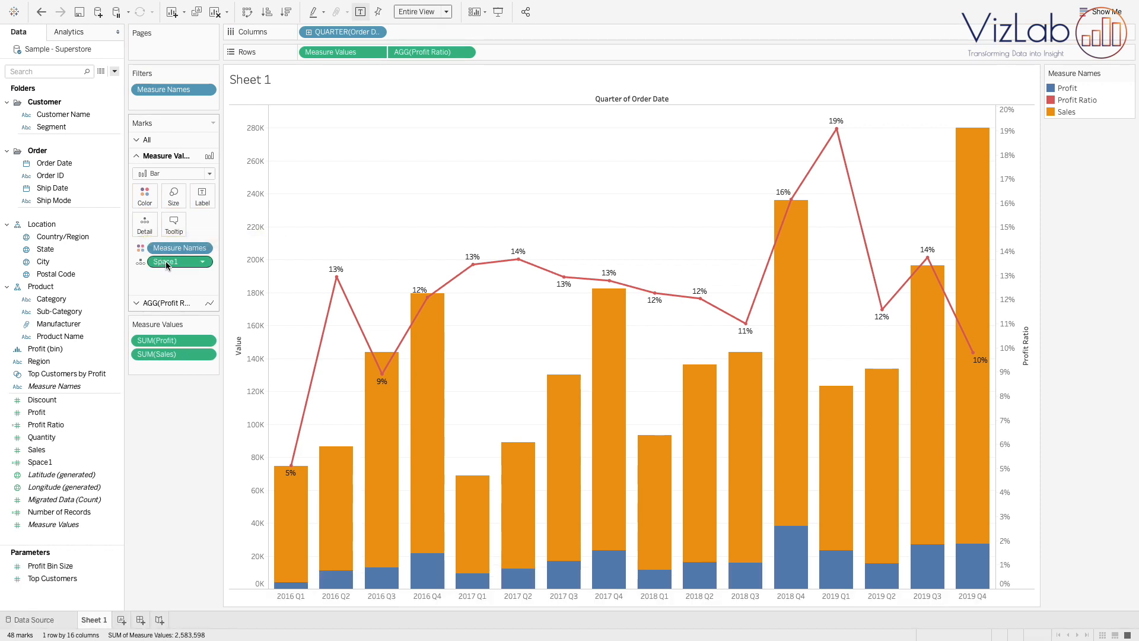
pyautogui.rightClick(165, 261)
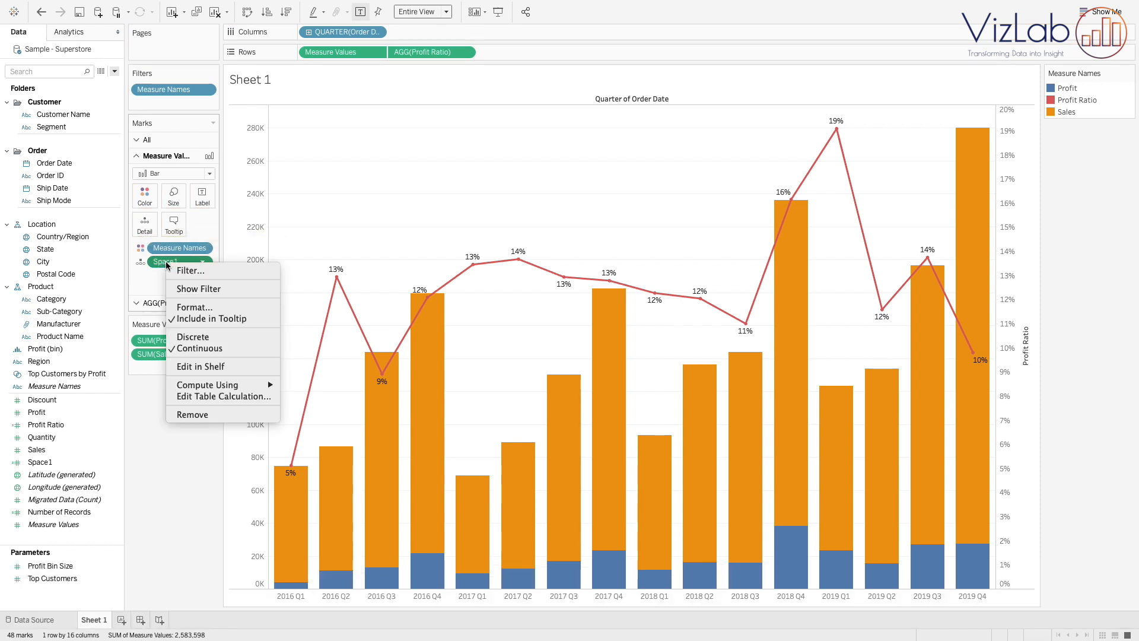
pyautogui.click(208, 397)
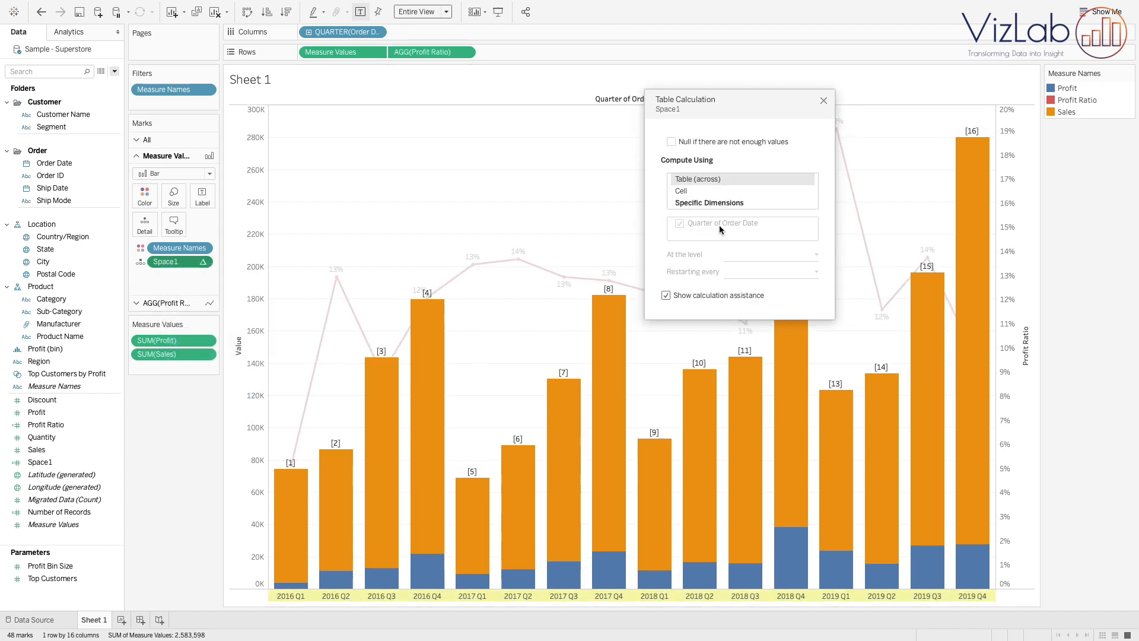
pyautogui.click(824, 101)
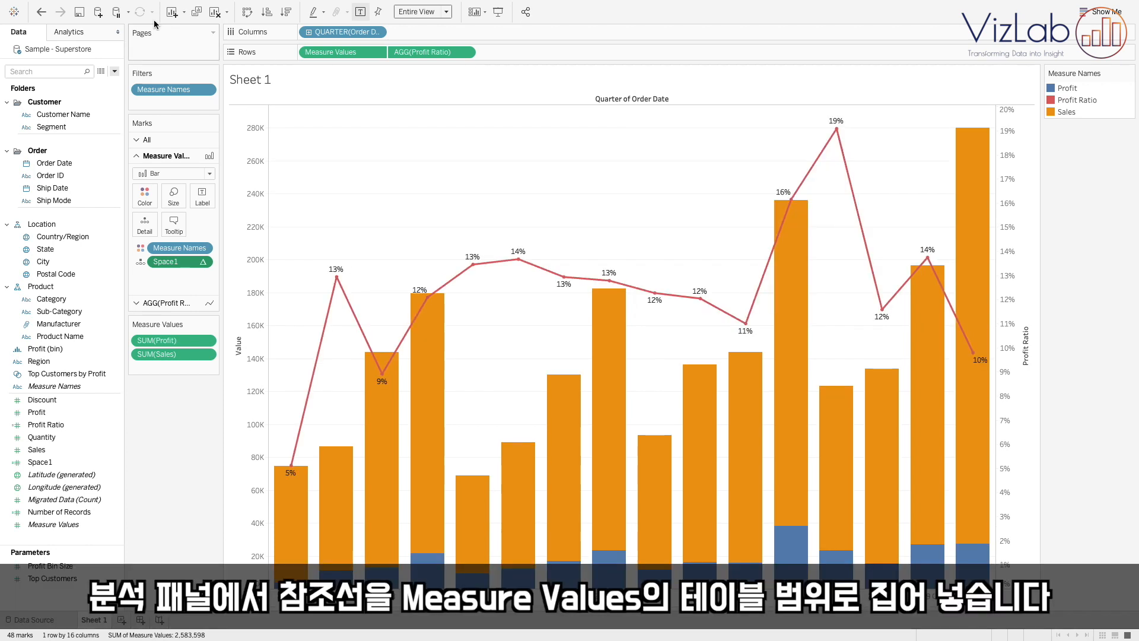
# Add an entire-table reference line to the Measure Values axis, using the average of Space1 as its value.
pyautogui.click(90, 34)
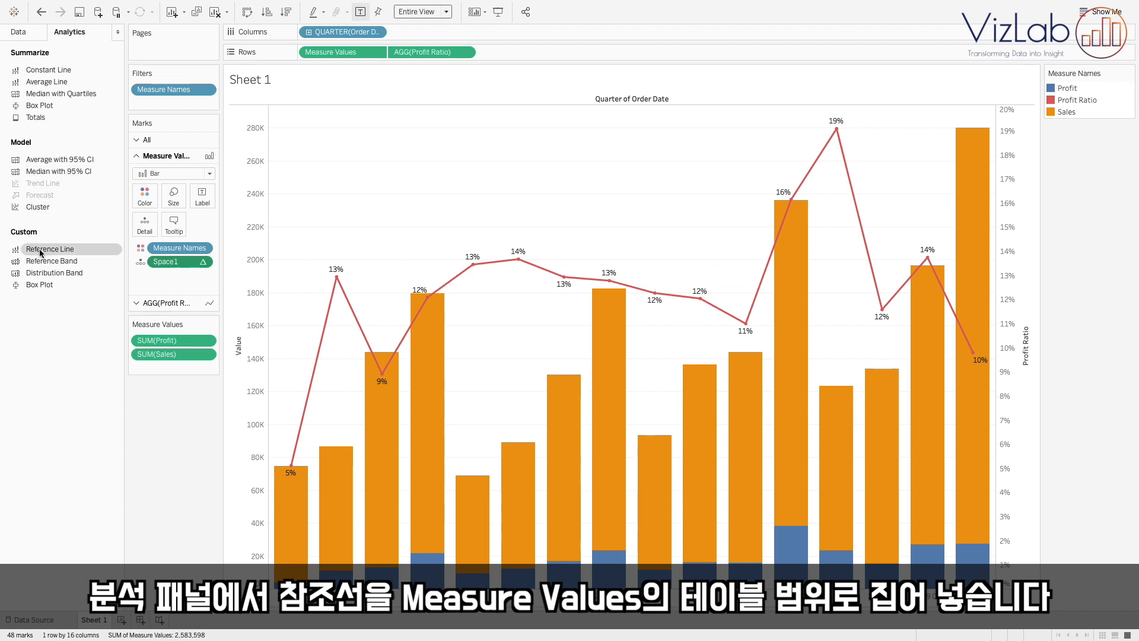
pyautogui.moveTo(40, 252); pyautogui.dragTo(323, 151)
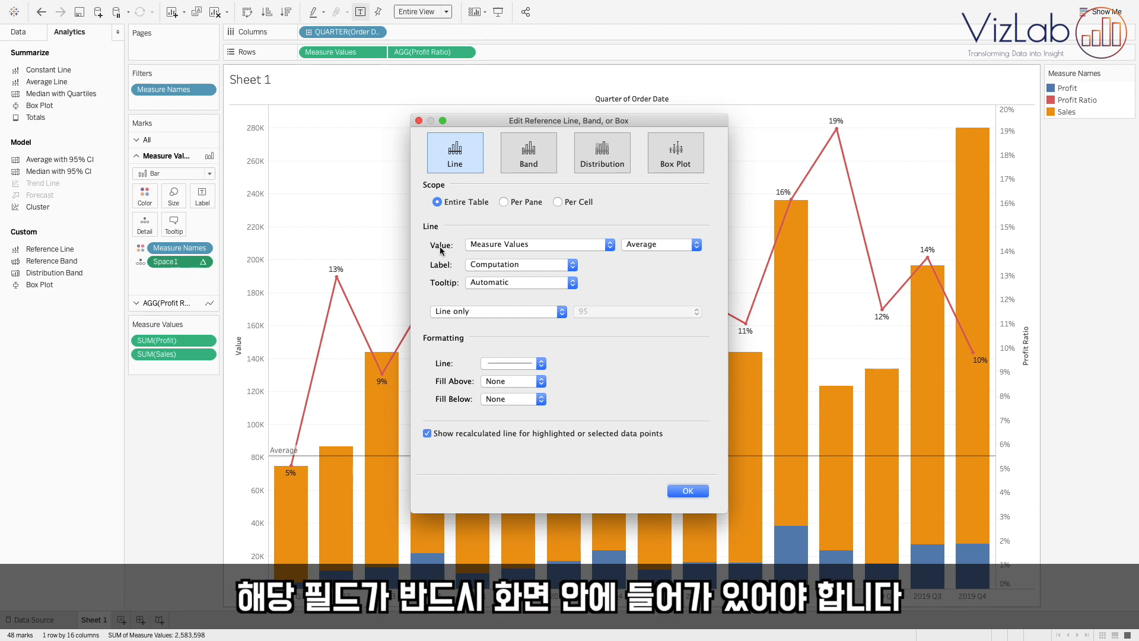
pyautogui.click(593, 246)
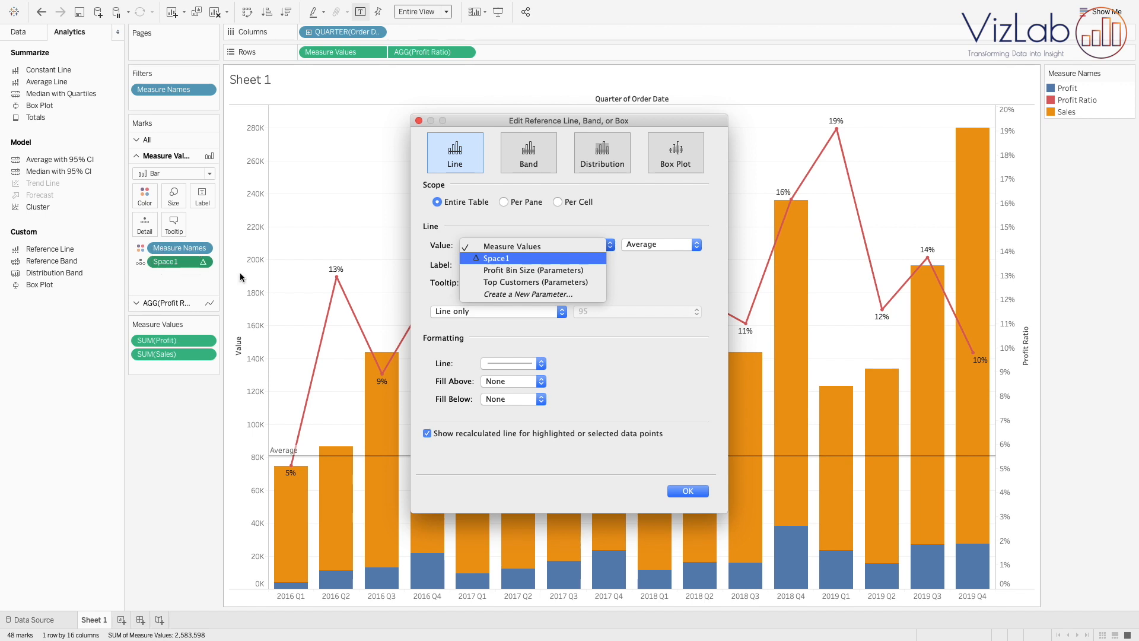
pyautogui.click(496, 259)
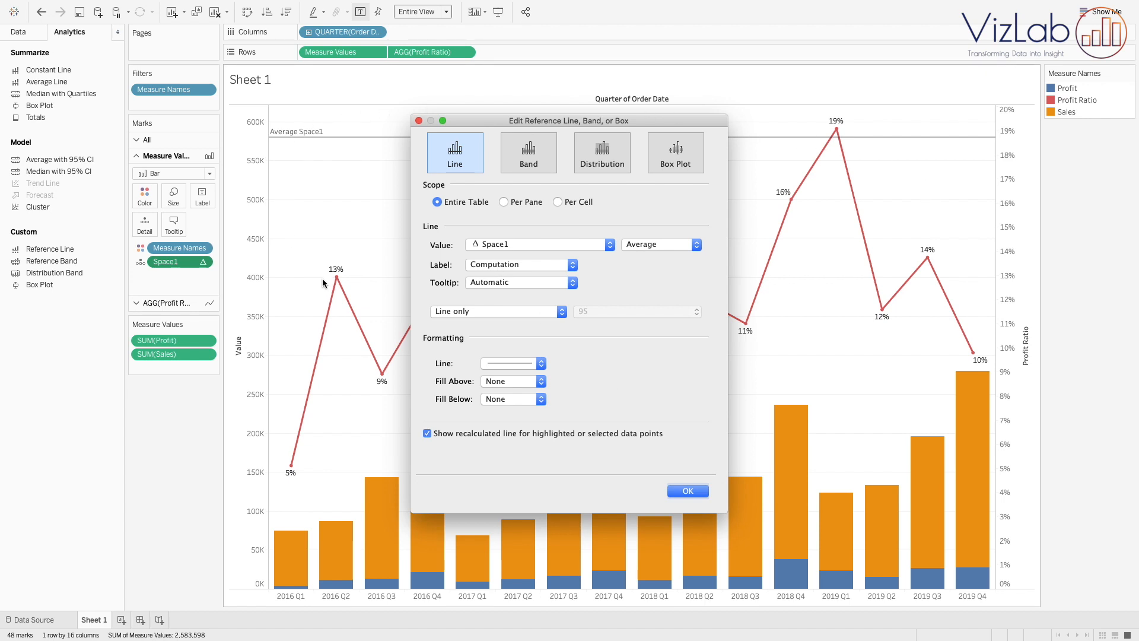
pyautogui.click(694, 492)
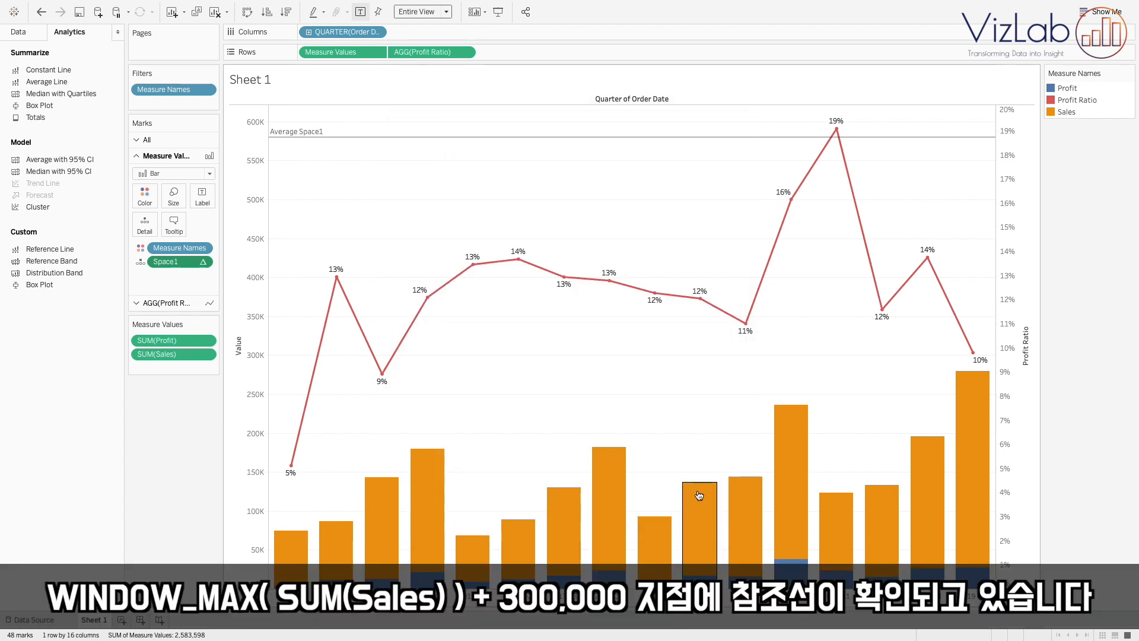
# Hide the Space1 reference line by setting its label, tooltip and line formatting to None.
pyautogui.moveTo(968, 377)
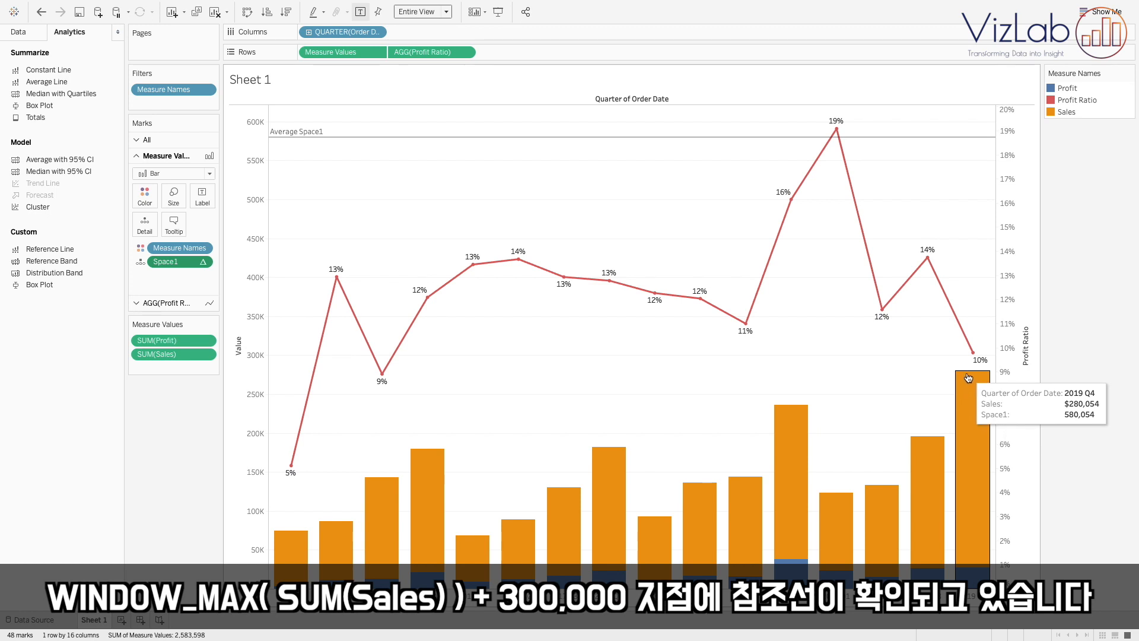
pyautogui.moveTo(974, 142)
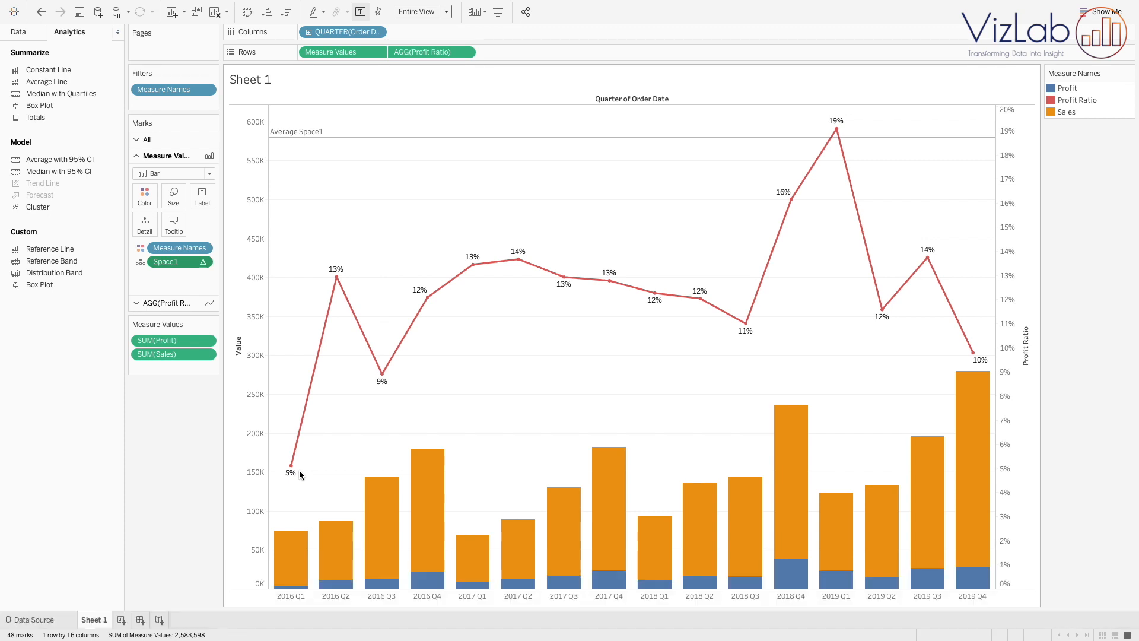
pyautogui.moveTo(342, 143)
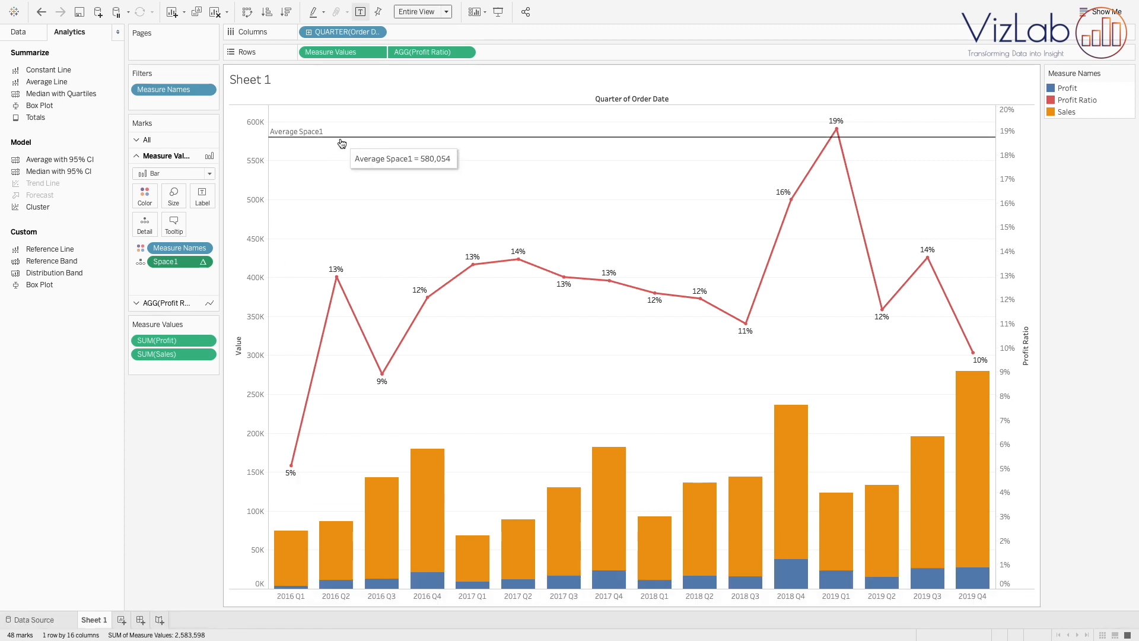
pyautogui.rightClick(342, 143)
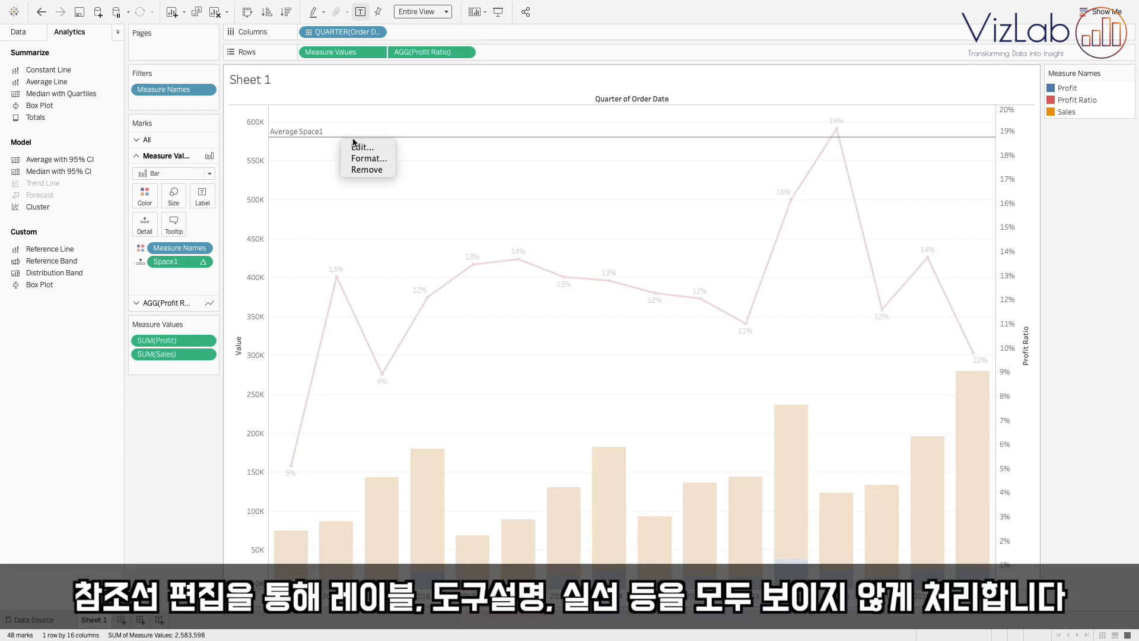
pyautogui.click(359, 147)
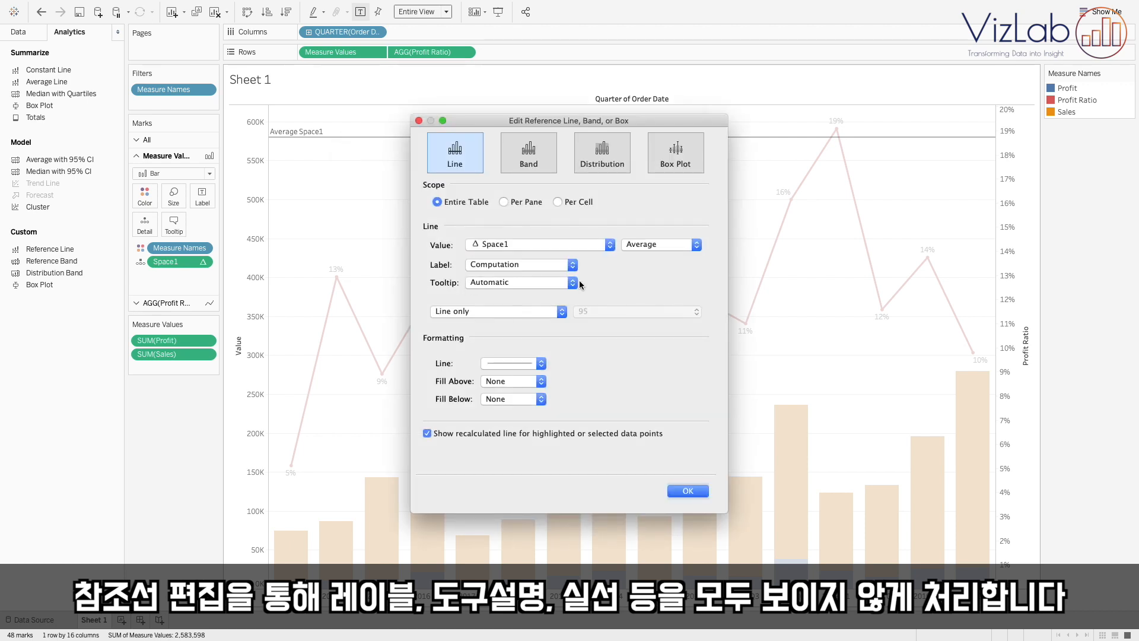
pyautogui.click(553, 267)
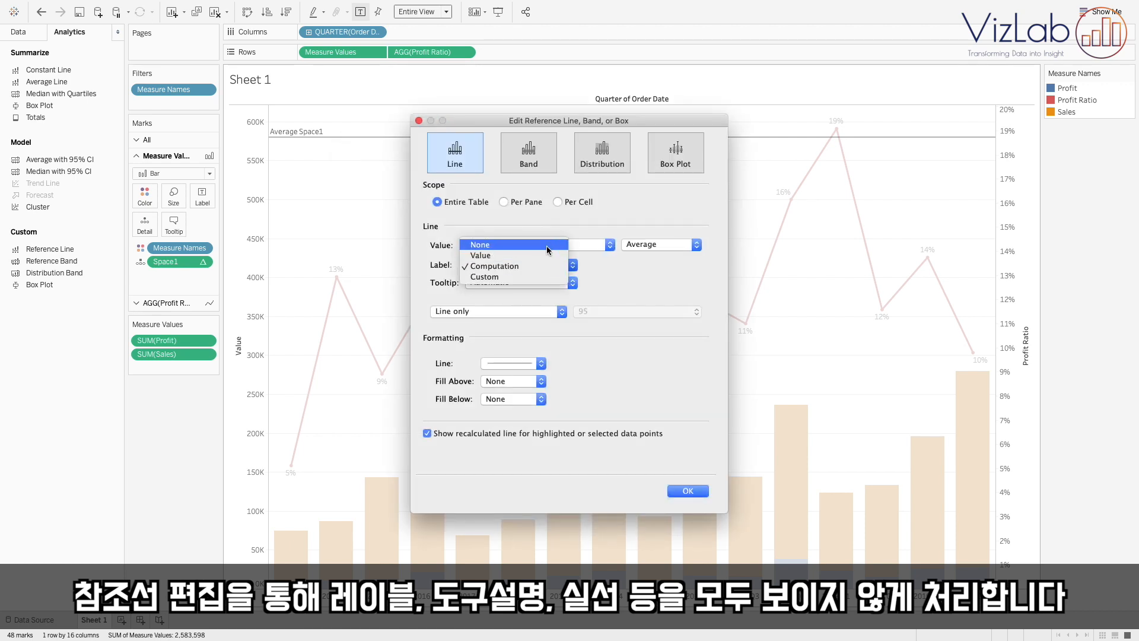
pyautogui.click(547, 245)
pyautogui.click(525, 278)
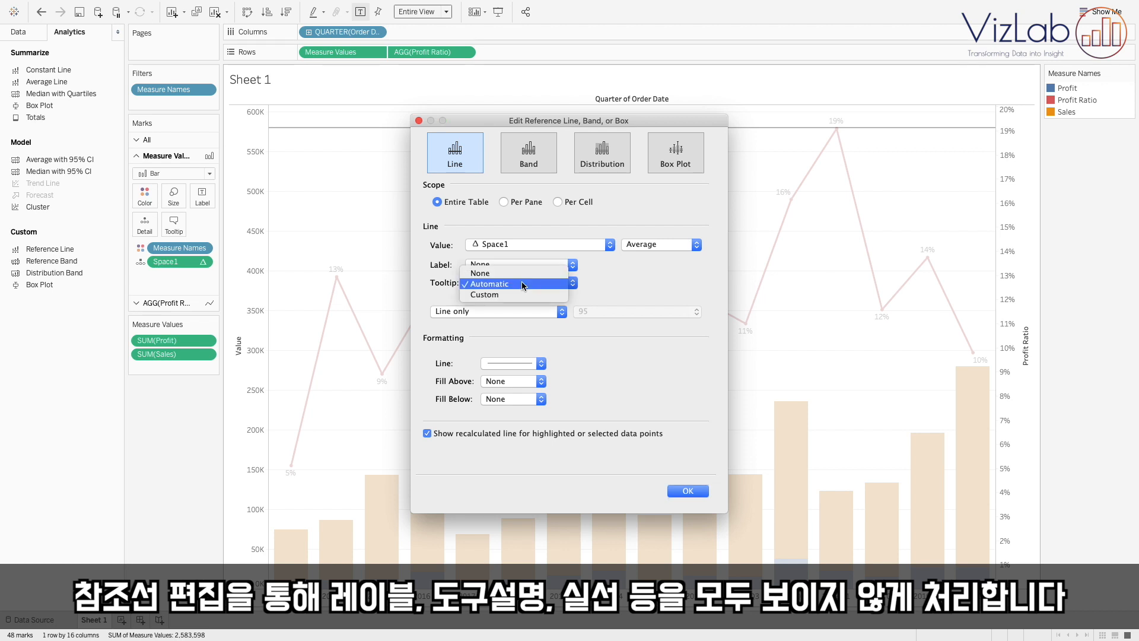
pyautogui.click(521, 273)
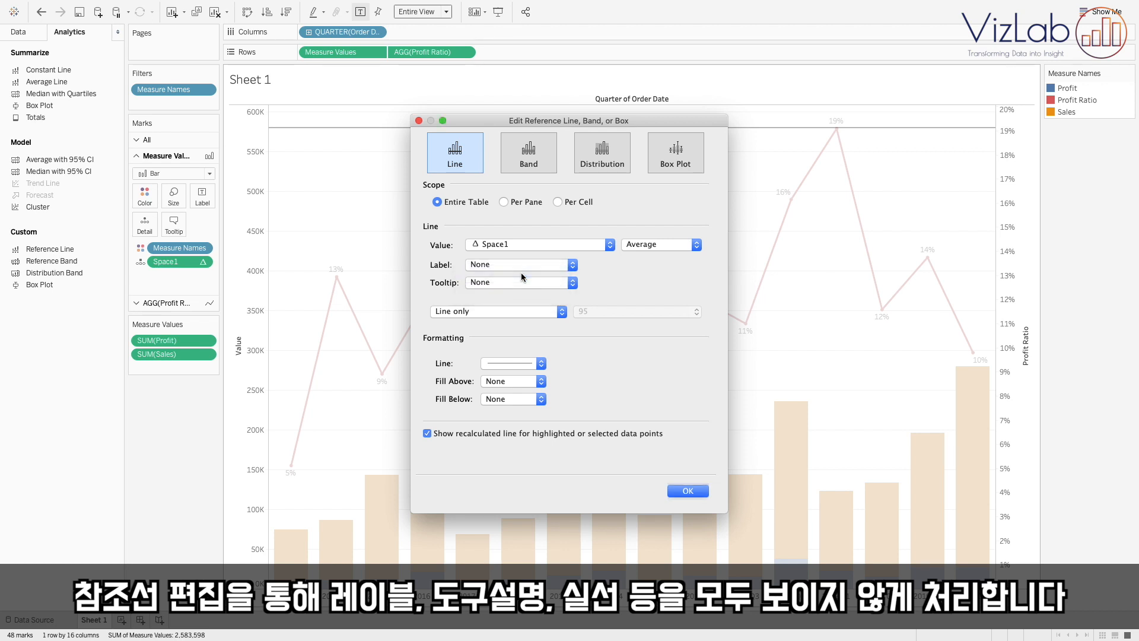
pyautogui.click(506, 362)
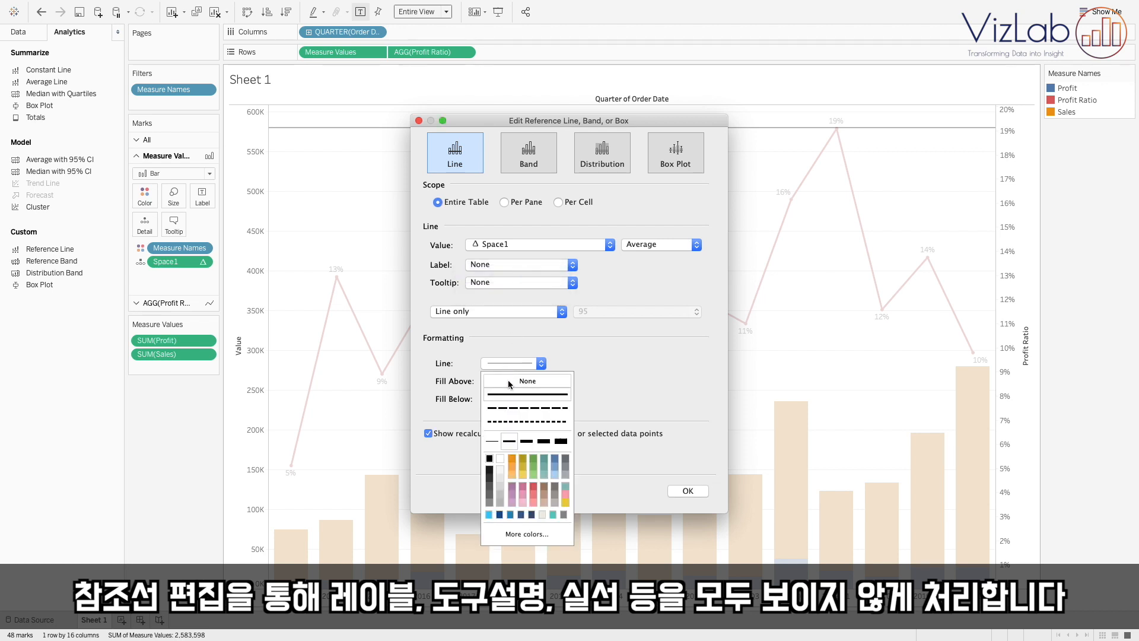
pyautogui.click(508, 380)
pyautogui.click(688, 491)
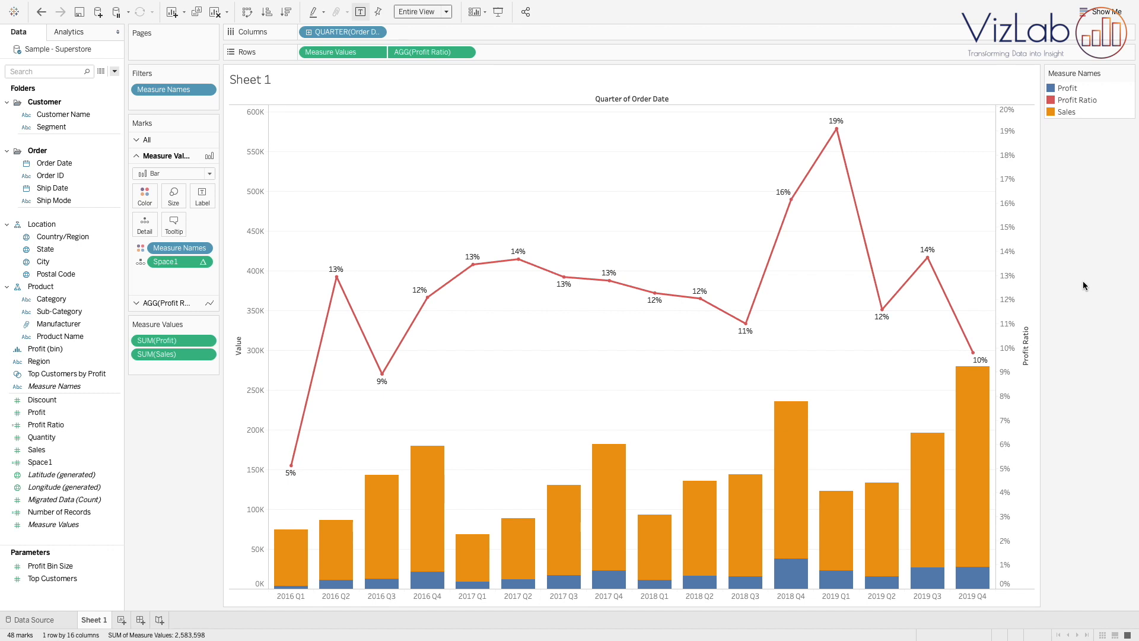
# Replace the + 300000 in the Space1 formula with * 2 and apply it to the chart.
pyautogui.rightClick(60, 462)
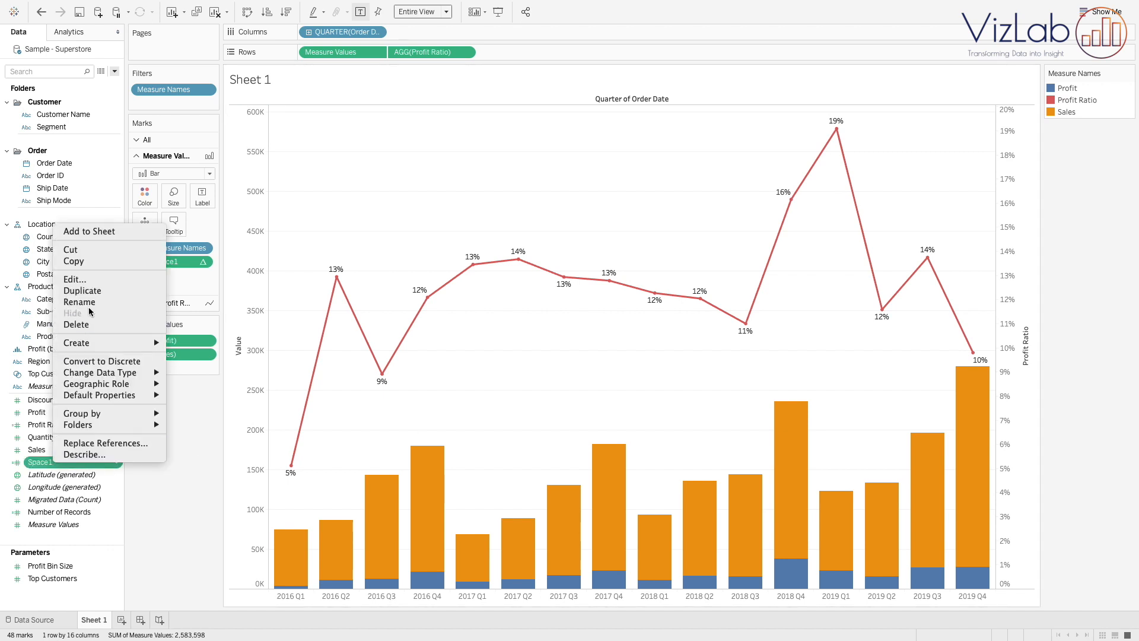
pyautogui.click(75, 279)
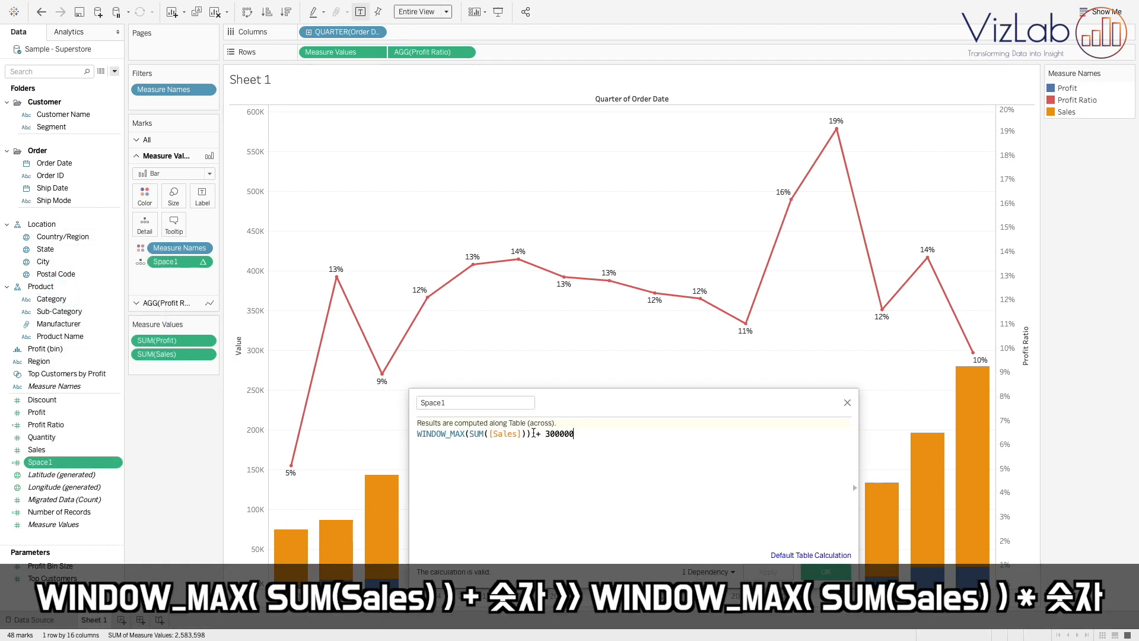
pyautogui.moveTo(544, 434); pyautogui.dragTo(592, 433)
pyautogui.click(598, 438)
pyautogui.scroll(3, 598, 438)
pyautogui.press('BackSpace')
pyautogui.press('BackSpace')
pyautogui.press('BackSpace')
pyautogui.press('BackSpace')
pyautogui.press('BackSpace')
pyautogui.press('BackSpace')
pyautogui.press('BackSpace')
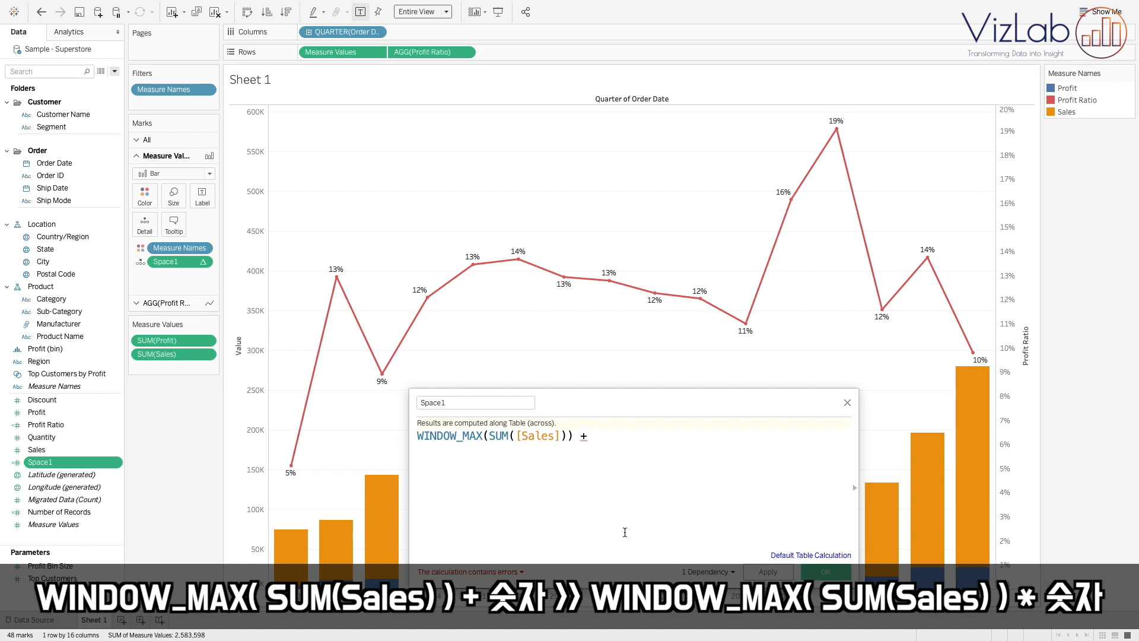
pyautogui.press('BackSpace')
pyautogui.write('* 2')
pyautogui.click(757, 568)
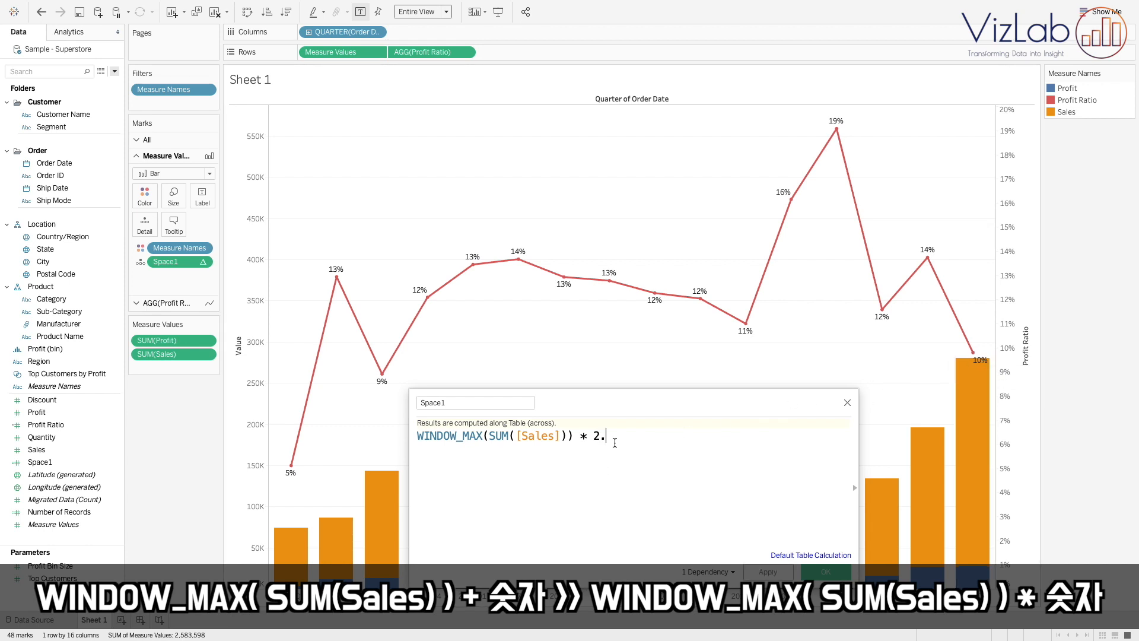
# Change the multiplier in the Space1 formula to 2.2, apply it and save the calculated field.
pyautogui.write('.2')
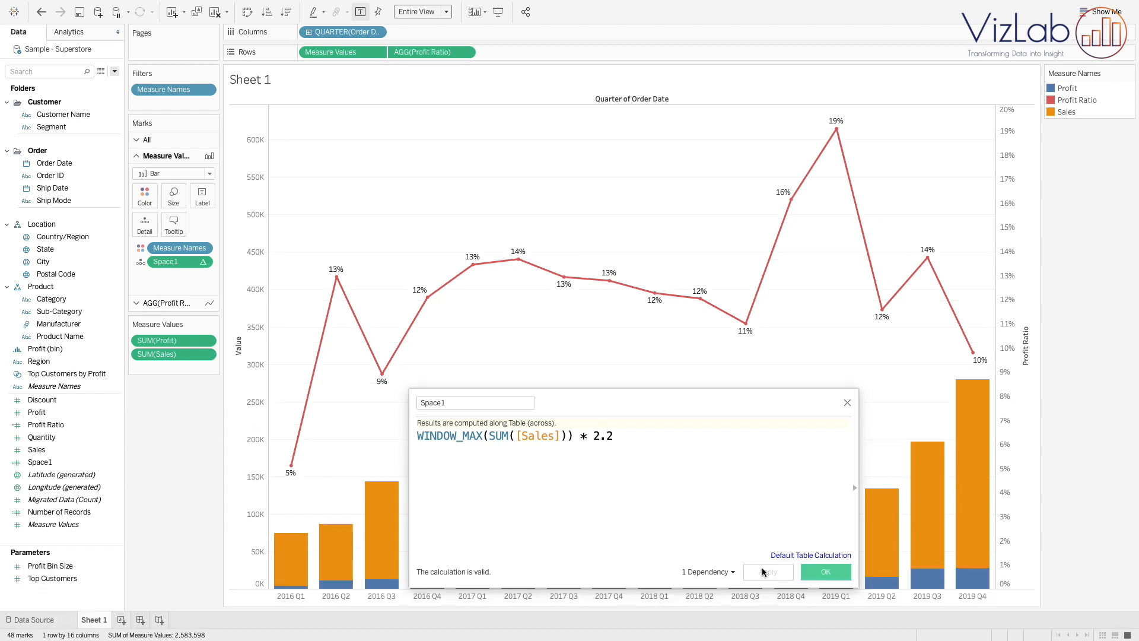
pyautogui.click(764, 572)
pyautogui.moveTo(982, 383)
pyautogui.click(825, 571)
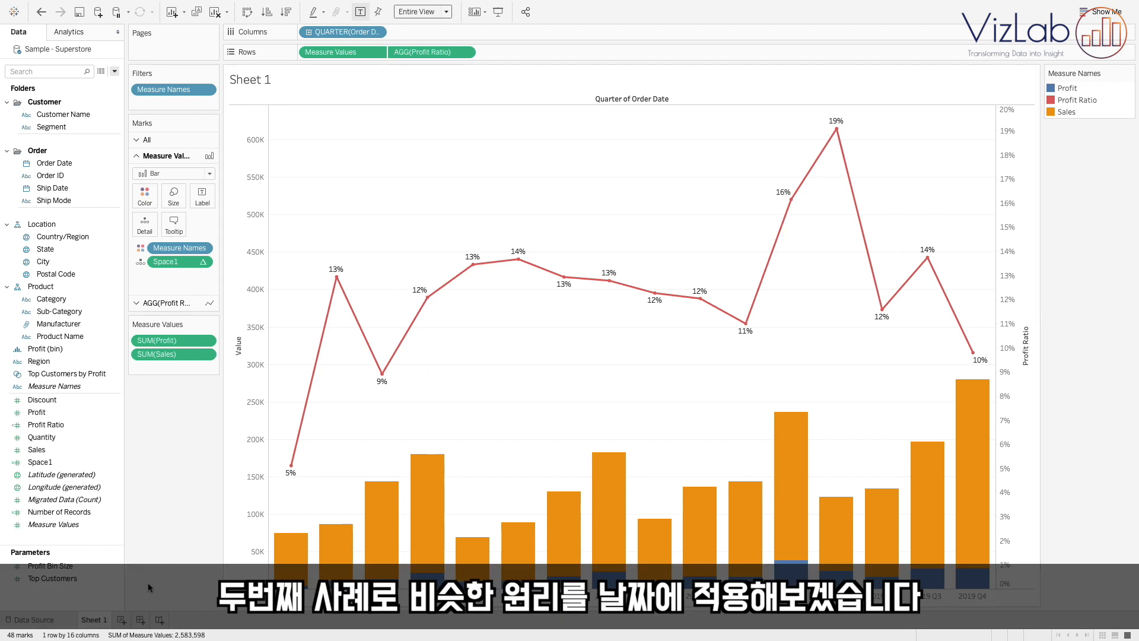
# Create a new worksheet and plot Sales in rows against the continuous MONTH(Order Date) in columns.
pyautogui.click(121, 620)
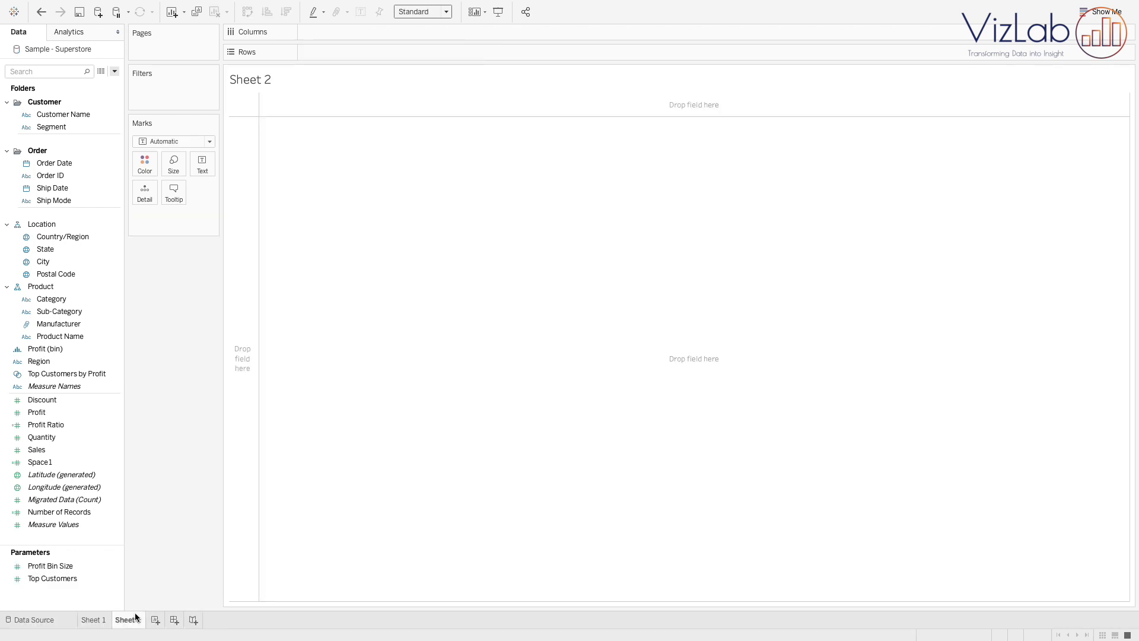
pyautogui.click(55, 486)
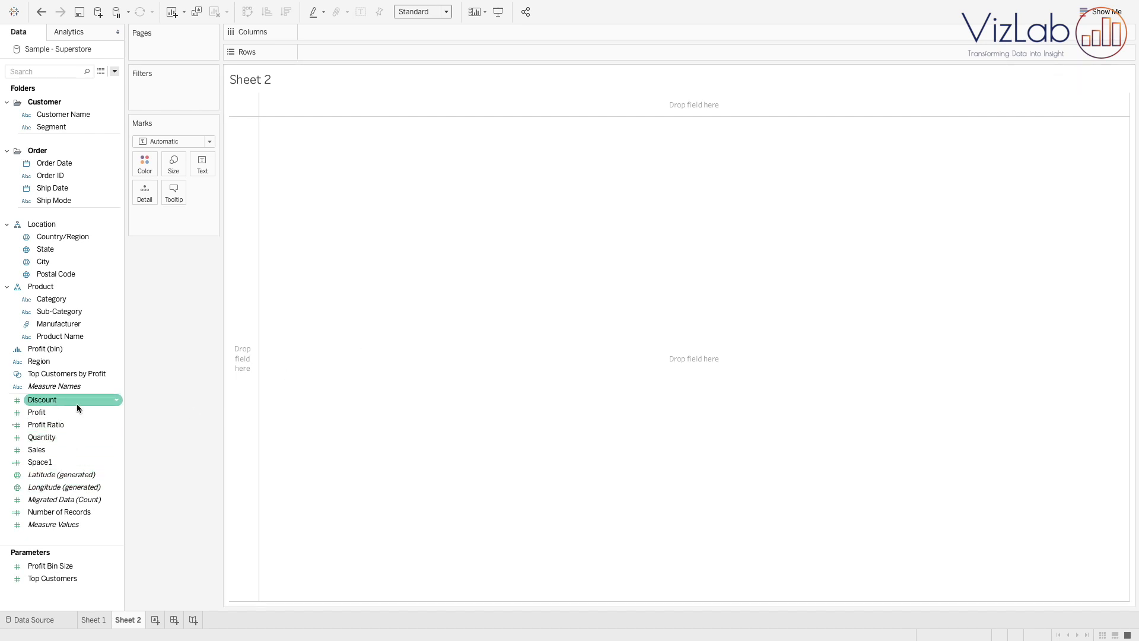
pyautogui.doubleClick(69, 449)
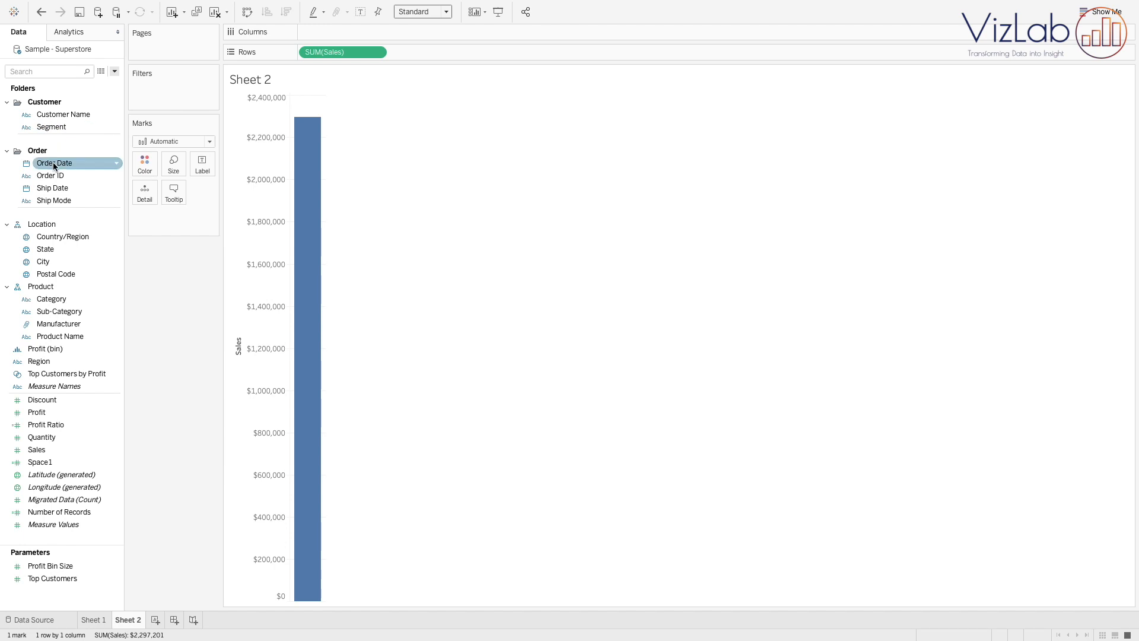
pyautogui.moveTo(53, 166); pyautogui.dragTo(362, 29)
pyautogui.click(539, 386)
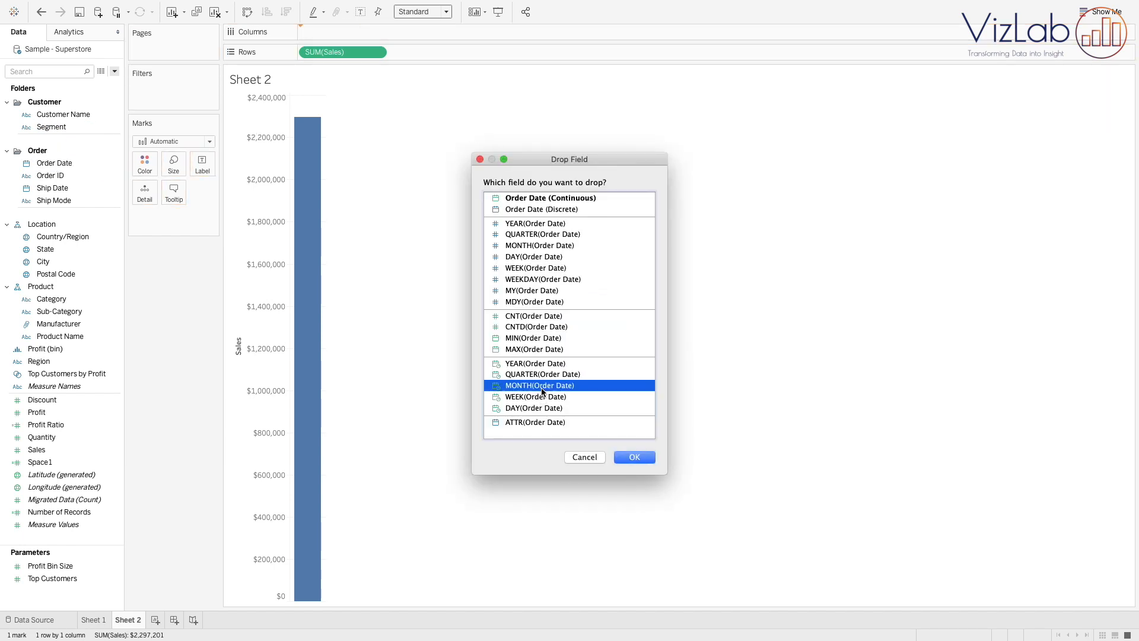
pyautogui.click(634, 457)
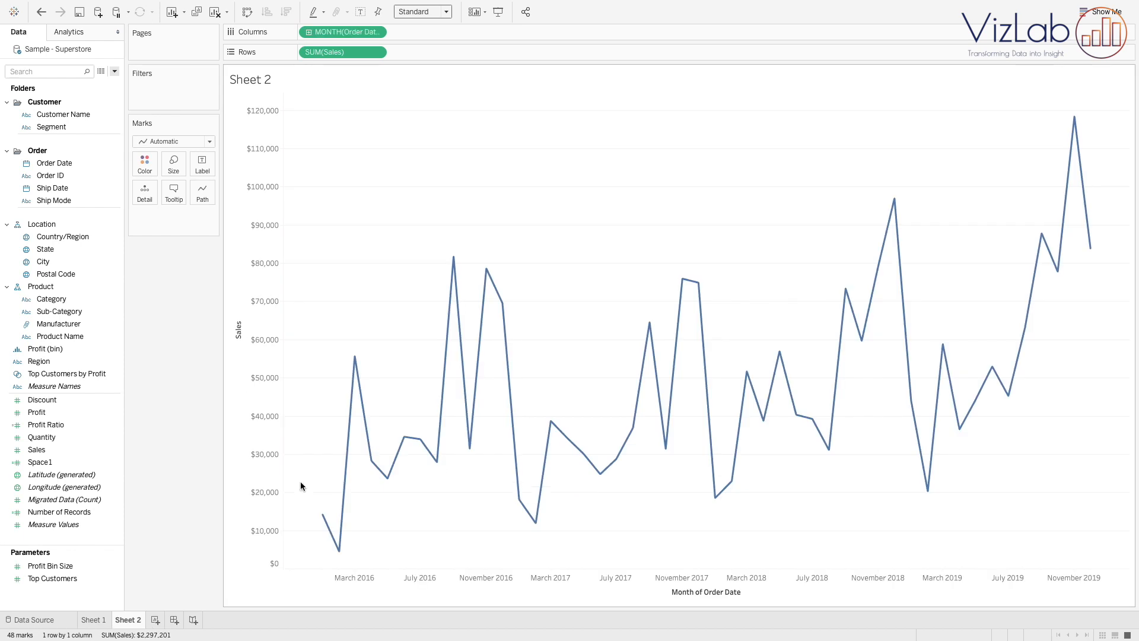
# Apply the Running Total quick table calculation to Sales and colour the line by Category.
pyautogui.rightClick(349, 53)
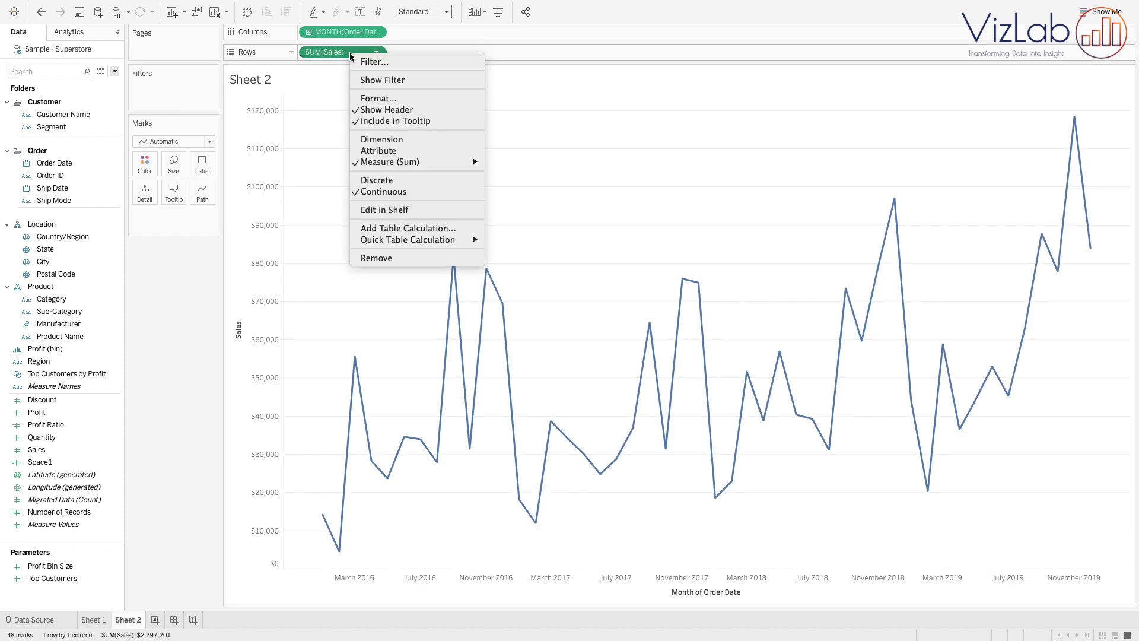
pyautogui.moveTo(375, 244)
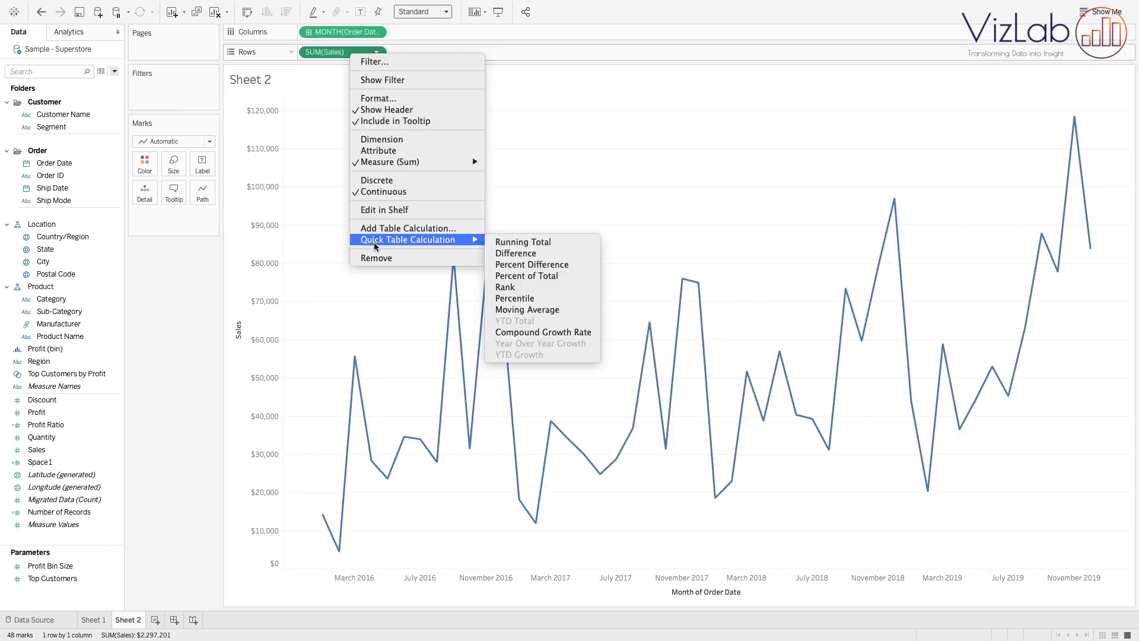
pyautogui.click(522, 243)
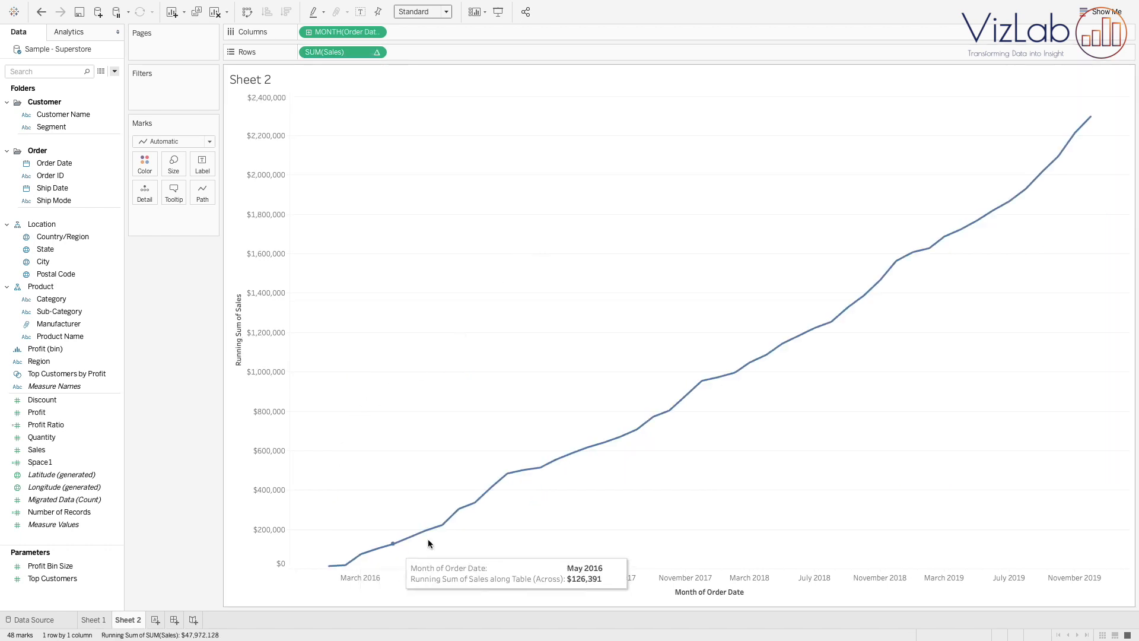
pyautogui.moveTo(1091, 116)
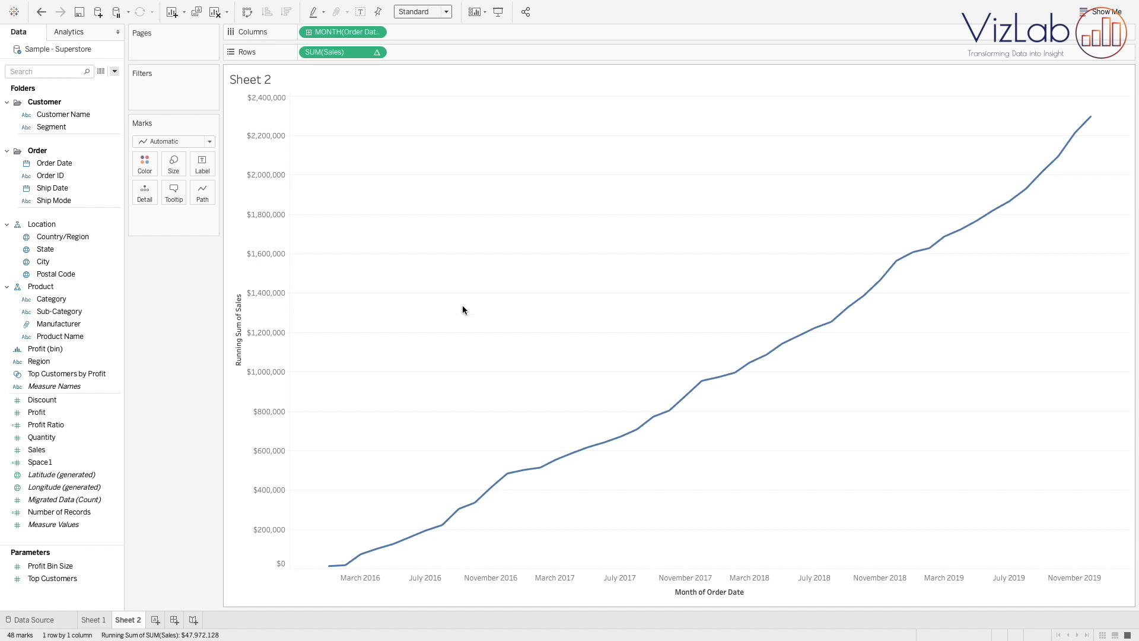
pyautogui.moveTo(108, 304); pyautogui.dragTo(144, 167)
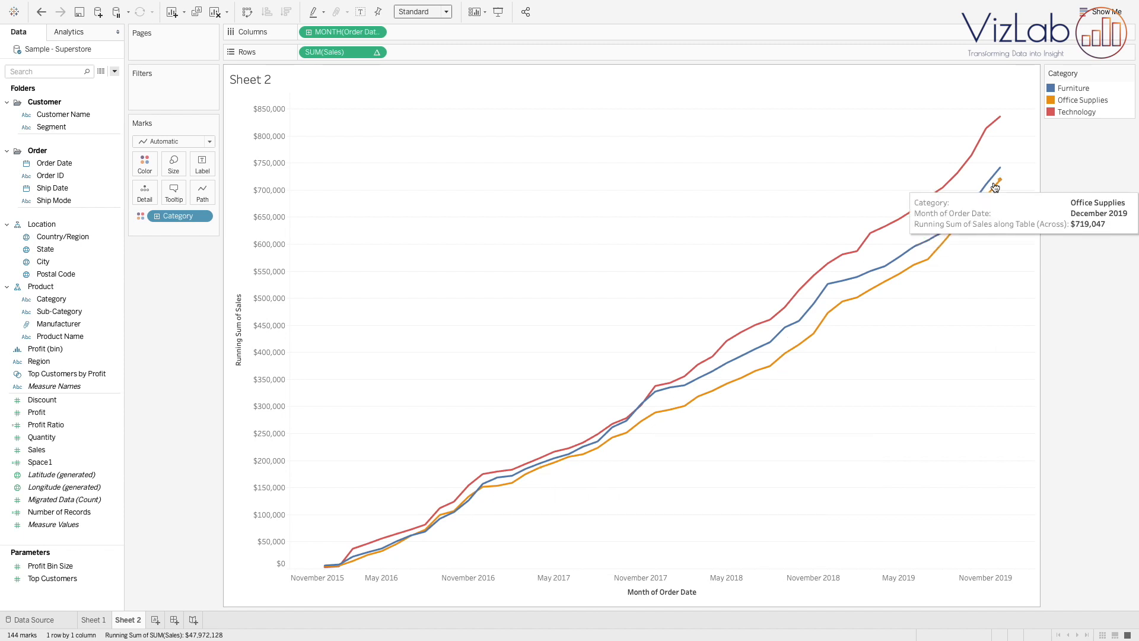
# Show mark labels only for the most recent point of each line and hide the Category colour legend.
pyautogui.click(361, 13)
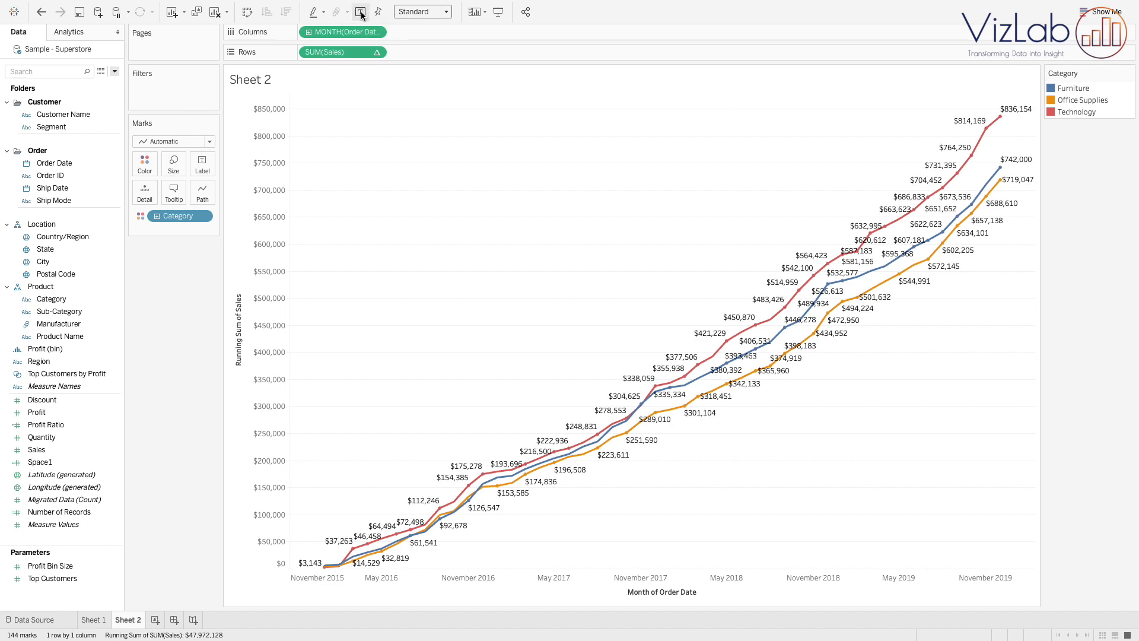
pyautogui.click(202, 167)
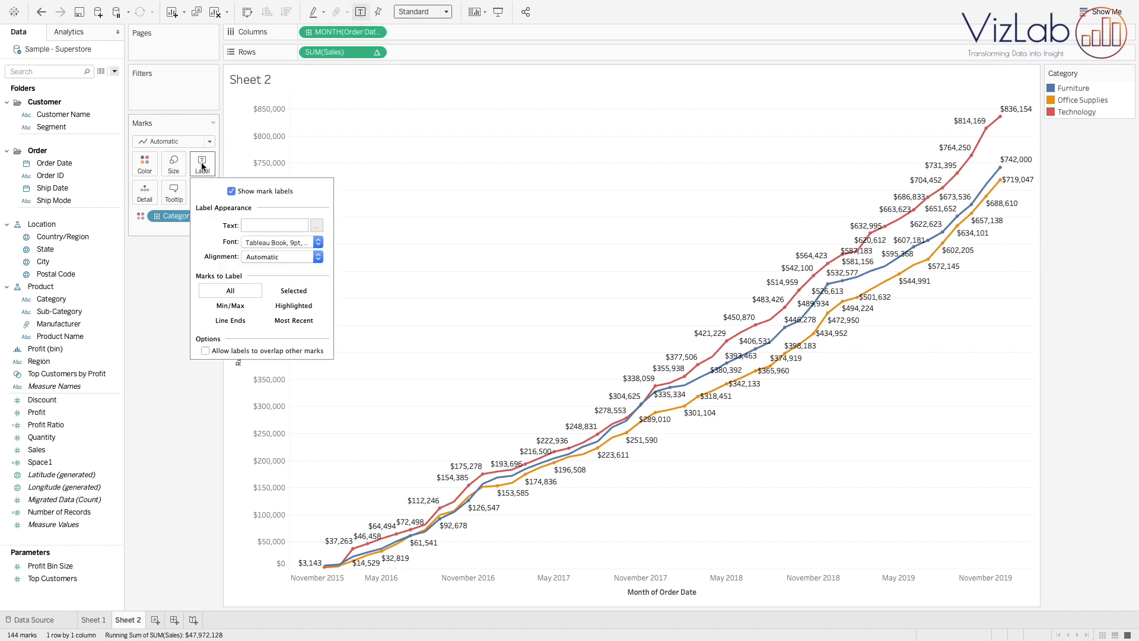
pyautogui.click(295, 322)
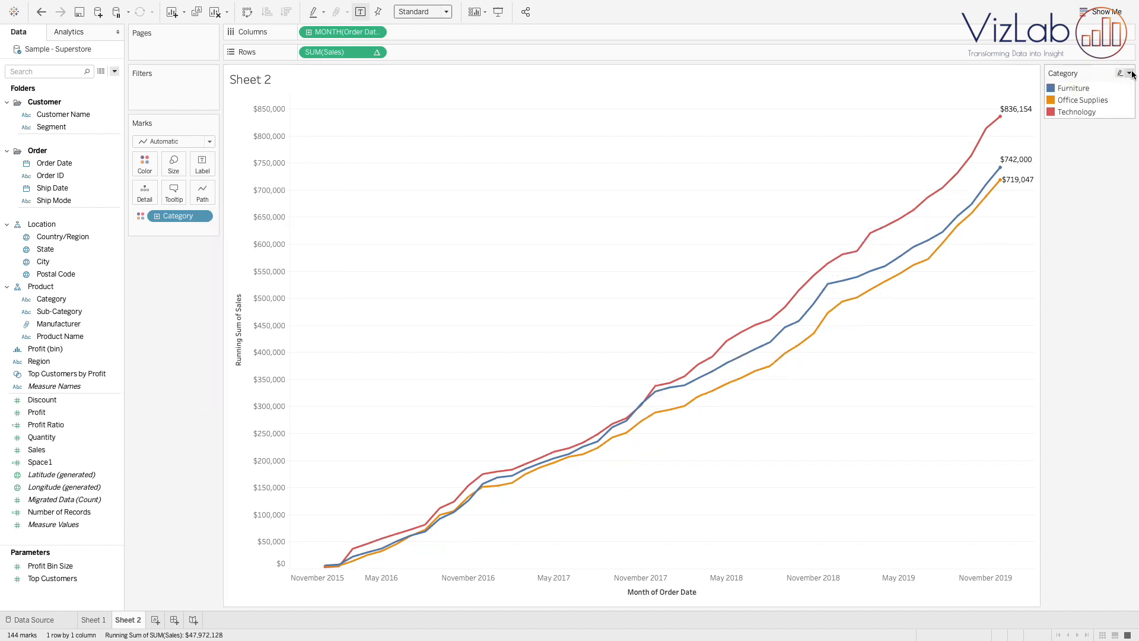
pyautogui.click(1130, 73)
pyautogui.click(1097, 169)
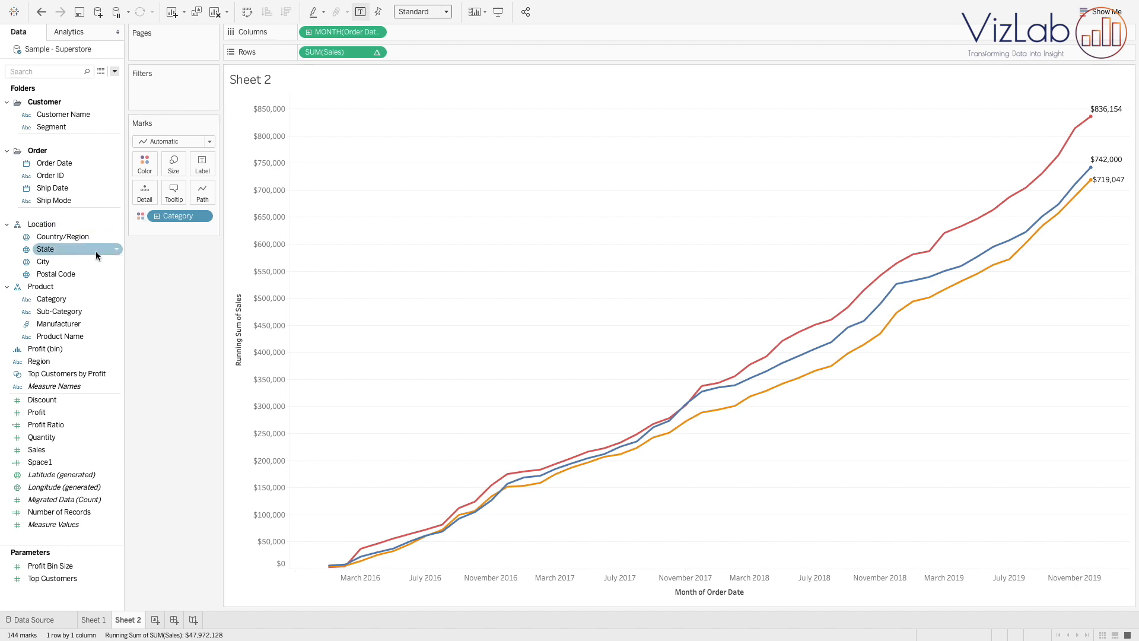
# Add Category and the running total of Sales to the line mark labels.
pyautogui.moveTo(63, 297); pyautogui.dragTo(205, 163)
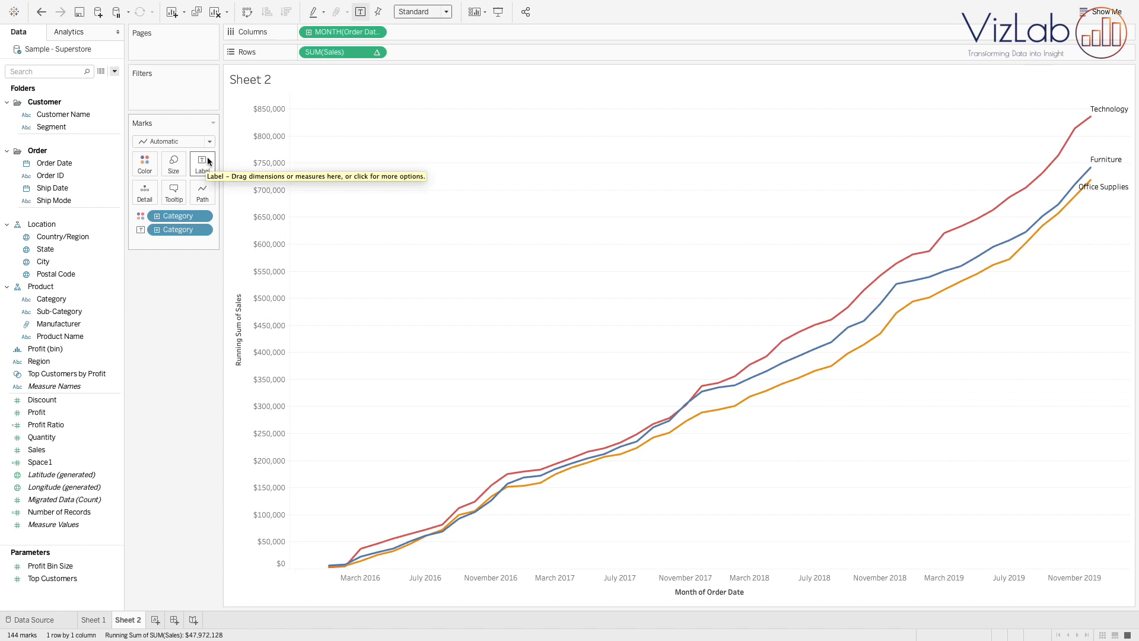
pyautogui.moveTo(330, 53); pyautogui.dragTo(200, 170)
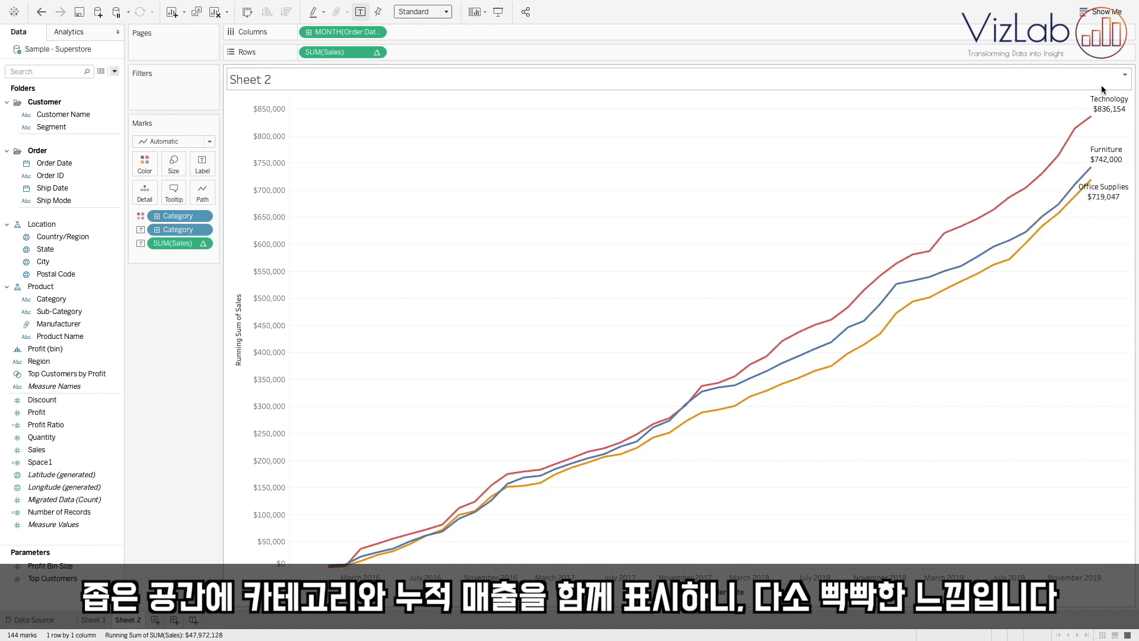
pyautogui.moveTo(1093, 184)
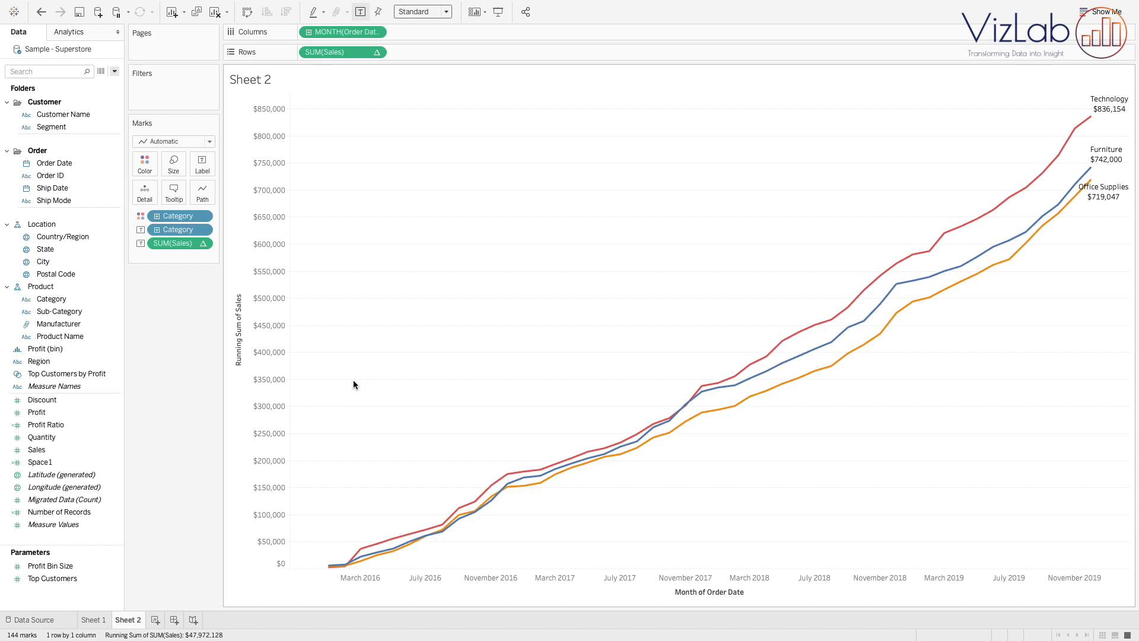
# Edit the label text into a single line reading <Running Sum of SUM(Sales)> (<Category>) and apply it.
pyautogui.click(203, 164)
pyautogui.click(312, 226)
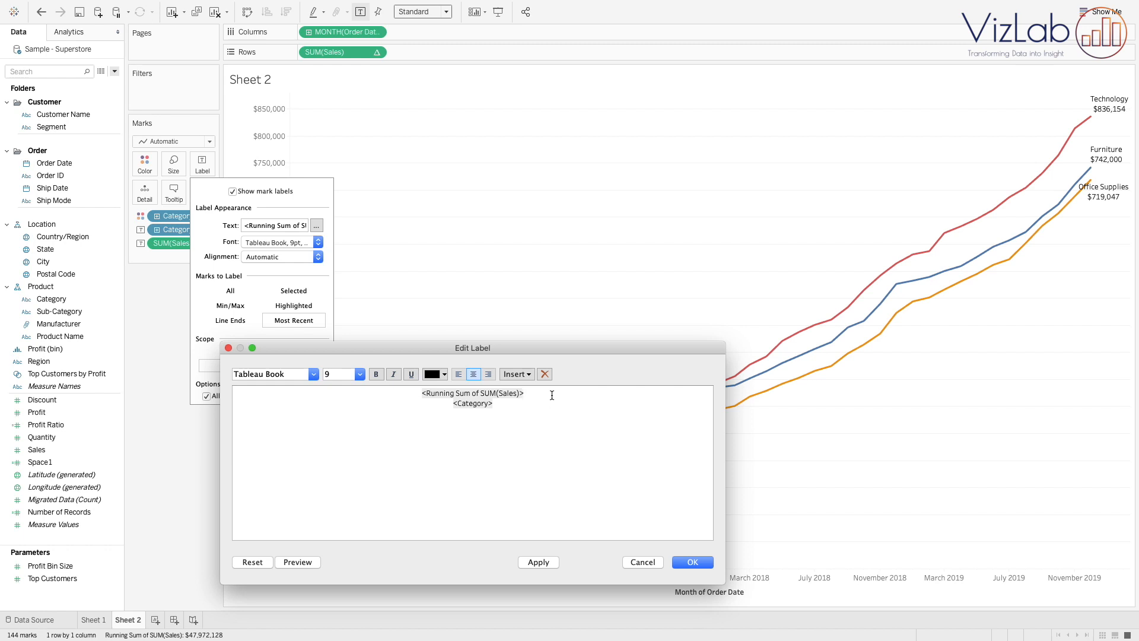
pyautogui.write('(')
pyautogui.press('Delete')
pyautogui.write(')')
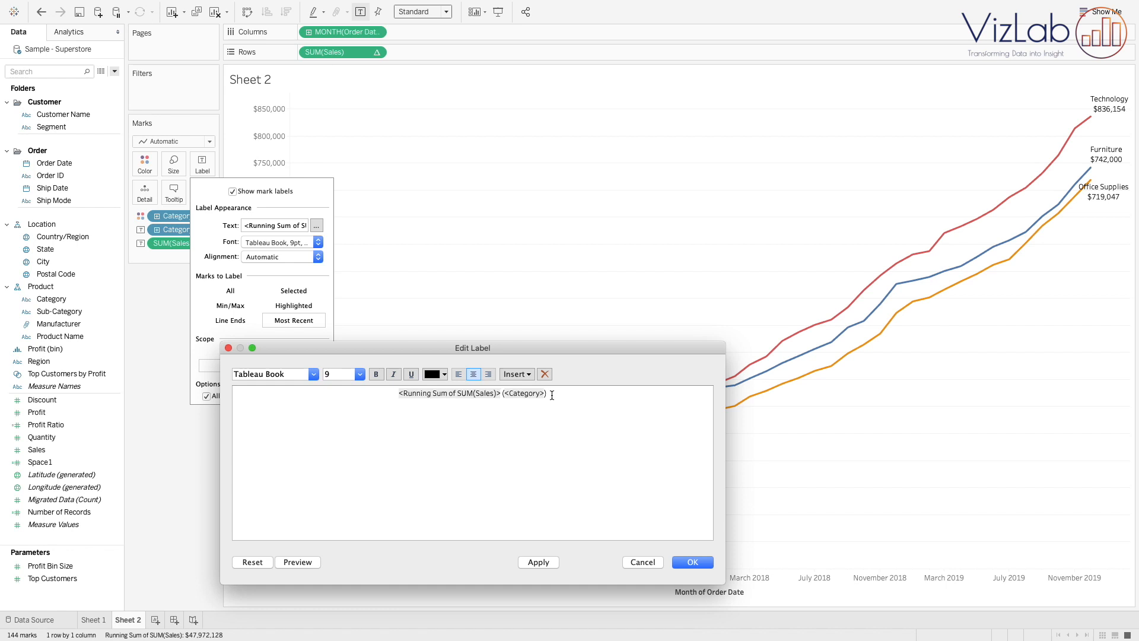
pyautogui.click(538, 563)
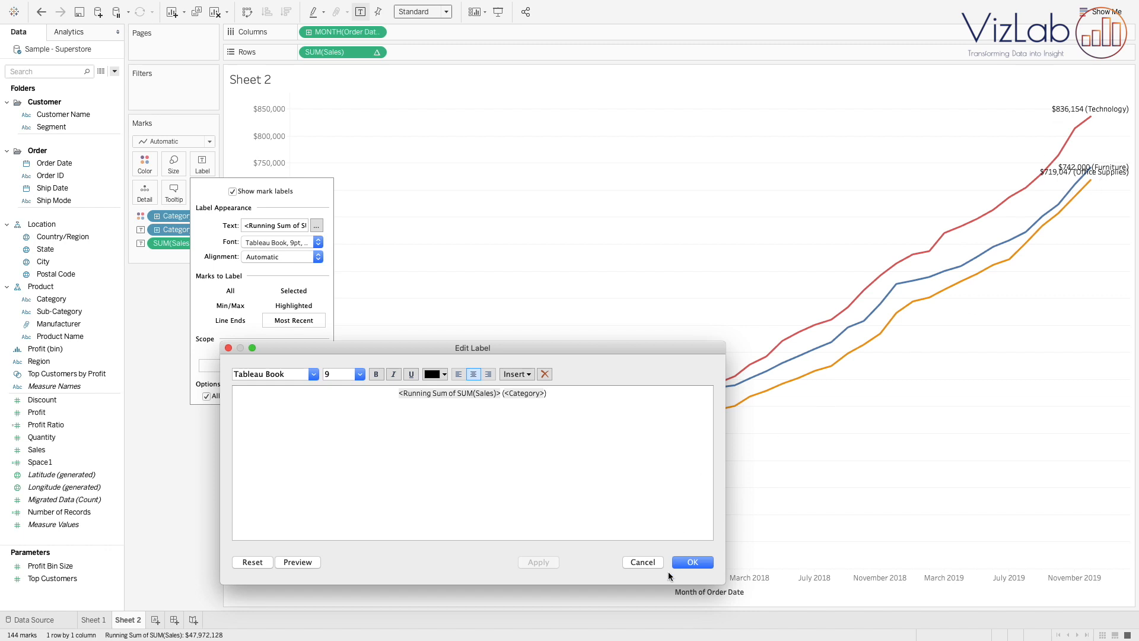
pyautogui.click(689, 563)
pyautogui.click(184, 536)
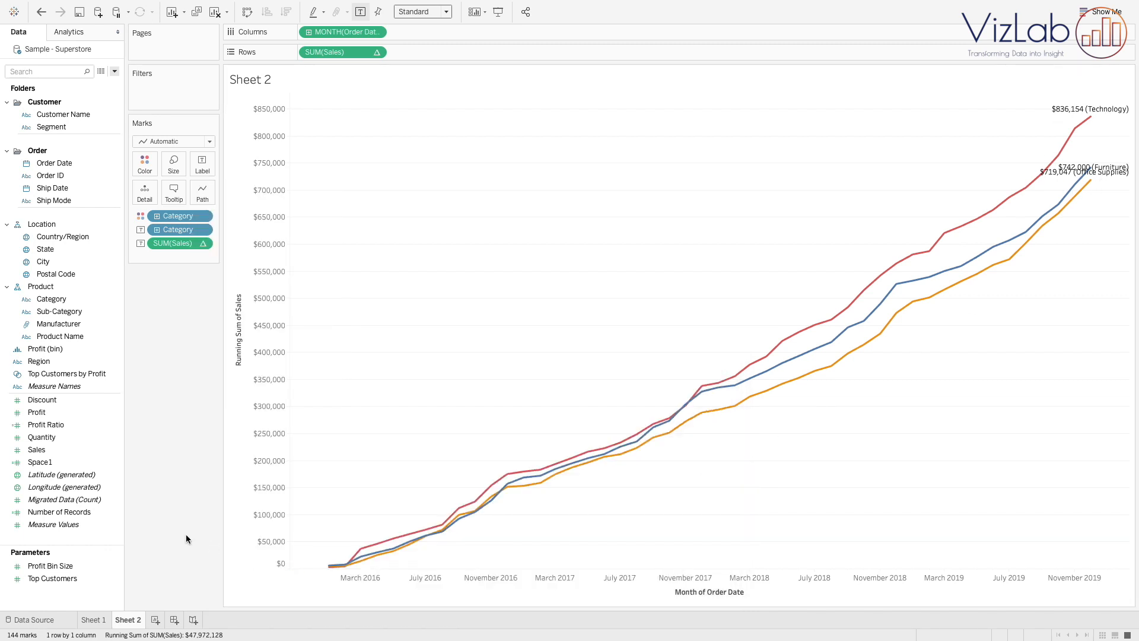
# Create a calculated field named Space2 and start its formula with the WINDOW_MAX function.
pyautogui.click(115, 71)
pyautogui.click(102, 80)
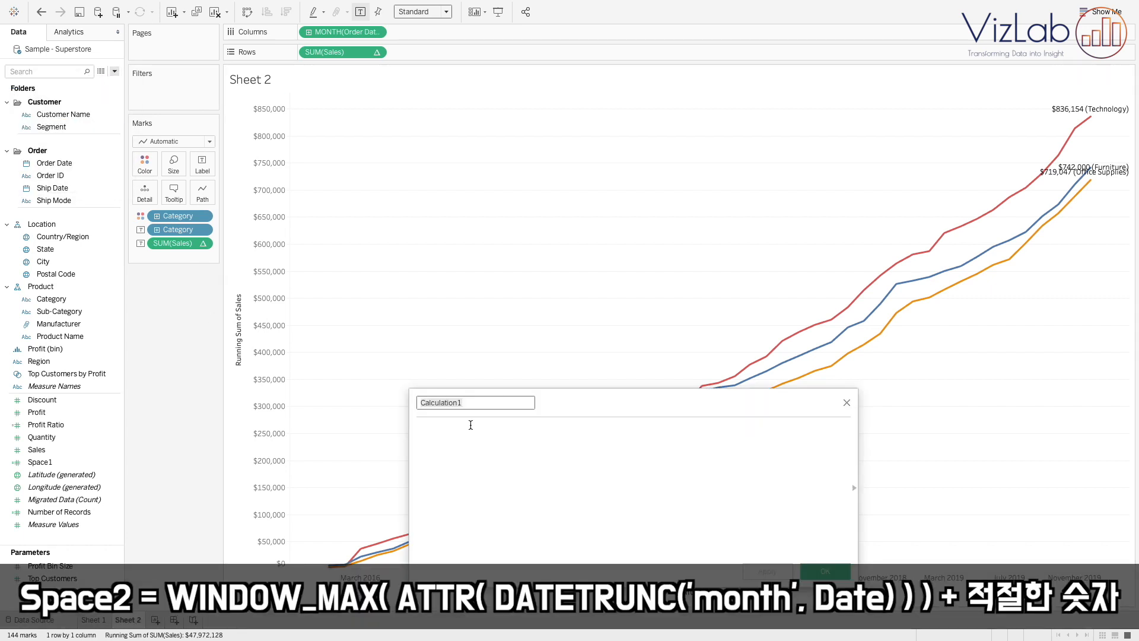
pyautogui.write('Space2')
pyautogui.click(489, 436)
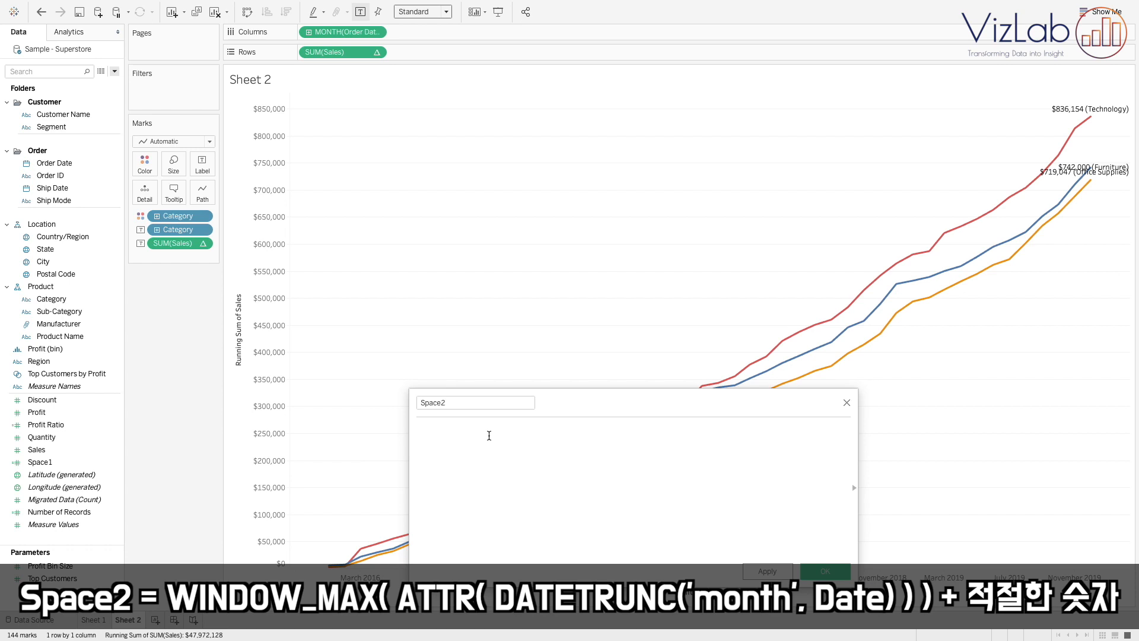
pyautogui.write('WIN')
pyautogui.press('Down')
pyautogui.press('Down')
pyautogui.press('Down')
pyautogui.press('Down')
pyautogui.press('Down')
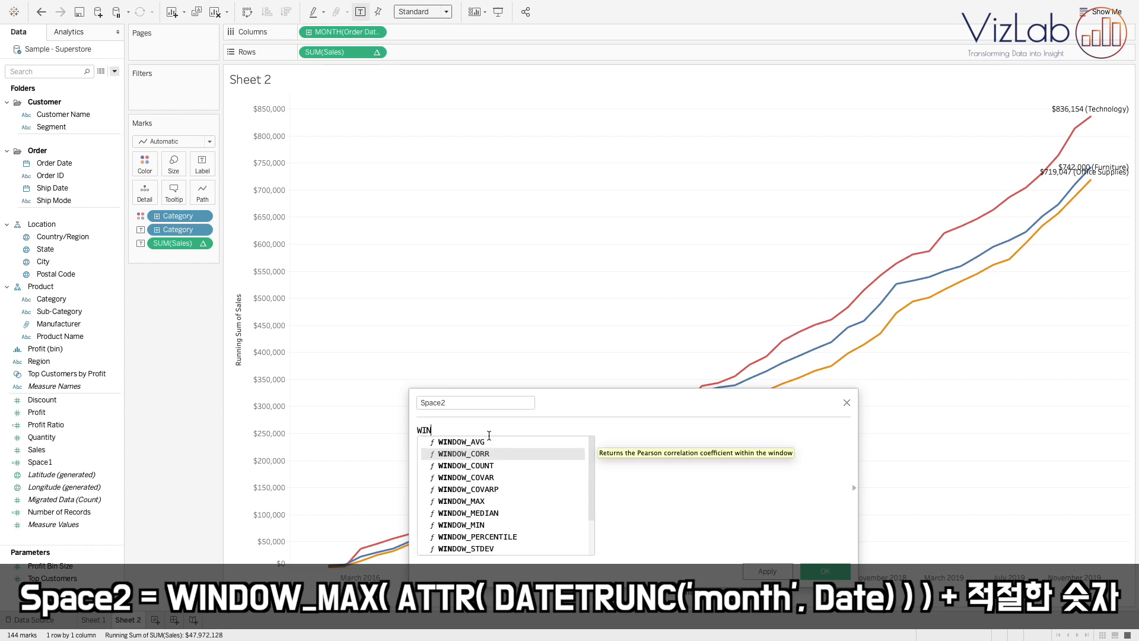
pyautogui.press('Return')
pyautogui.scroll(10, 489, 436)
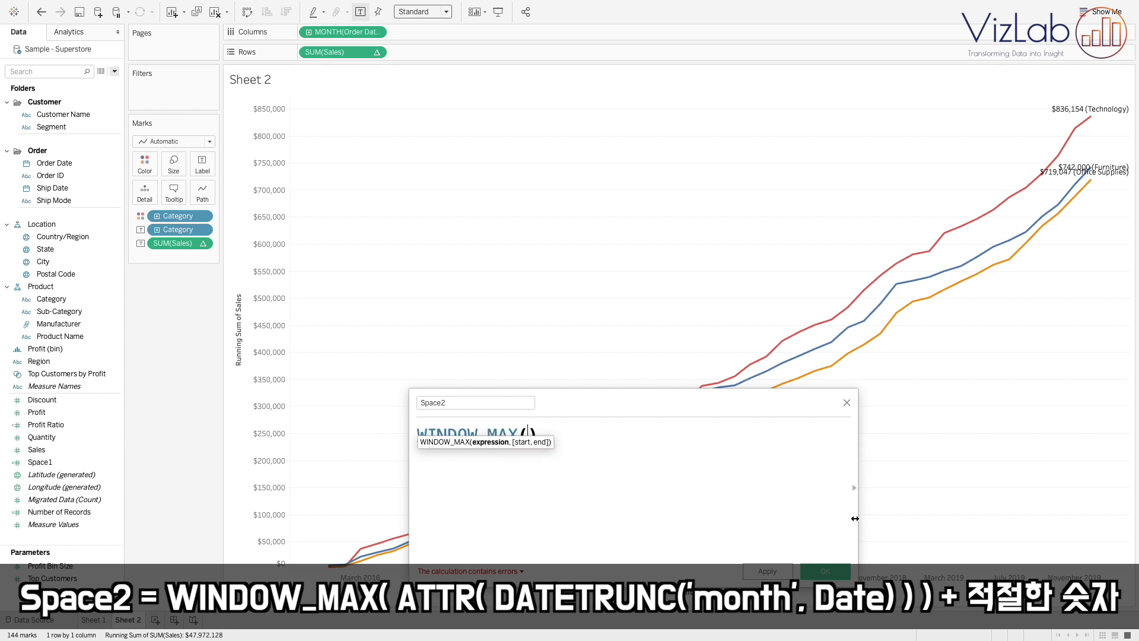
# Insert the month-truncated Order Date as the WINDOW_MAX argument and wrap it in ATTR: WINDOW_MAX(ATTR(DATETRUNC('month', [Order Date]))).
pyautogui.moveTo(649, 408); pyautogui.dragTo(470, 300)
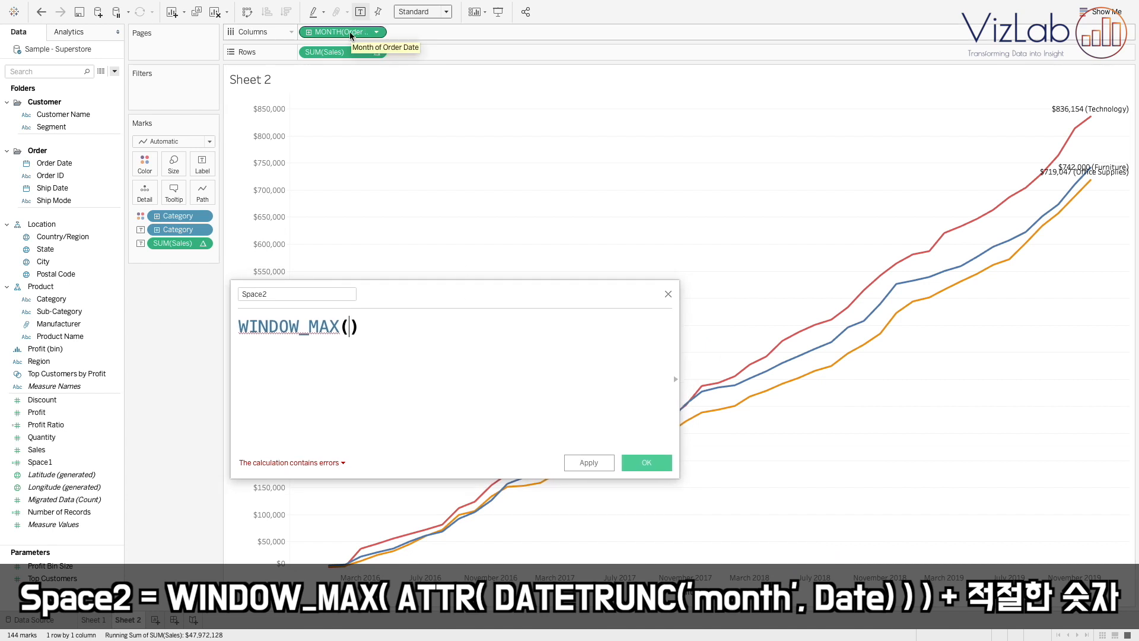
pyautogui.moveTo(350, 30); pyautogui.dragTo(353, 328)
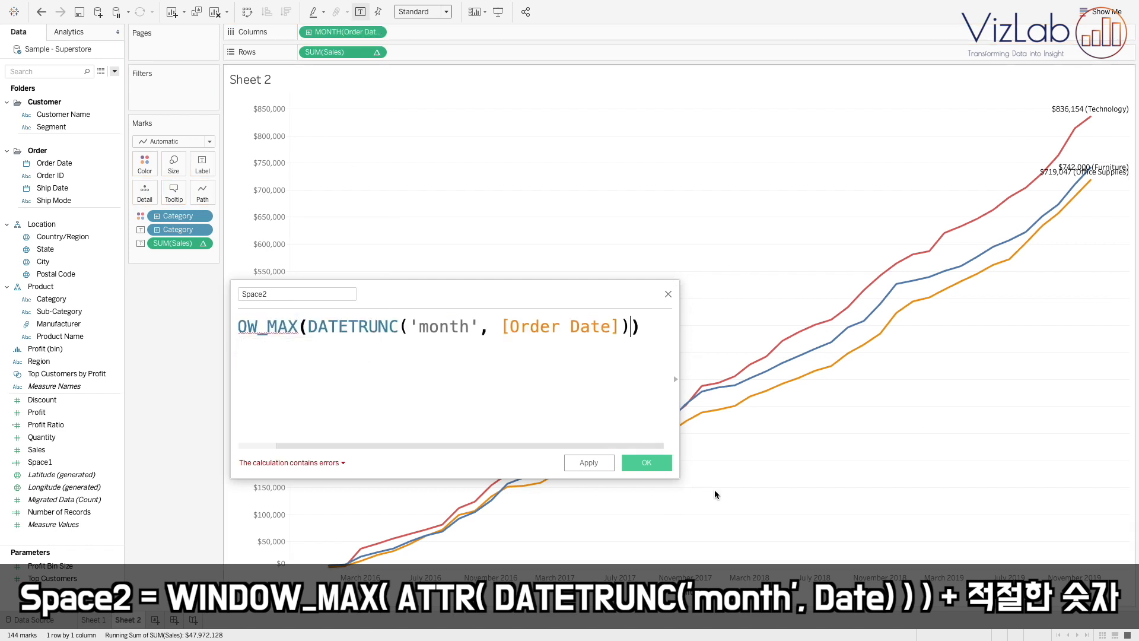
pyautogui.moveTo(679, 477); pyautogui.dragTo(993, 550)
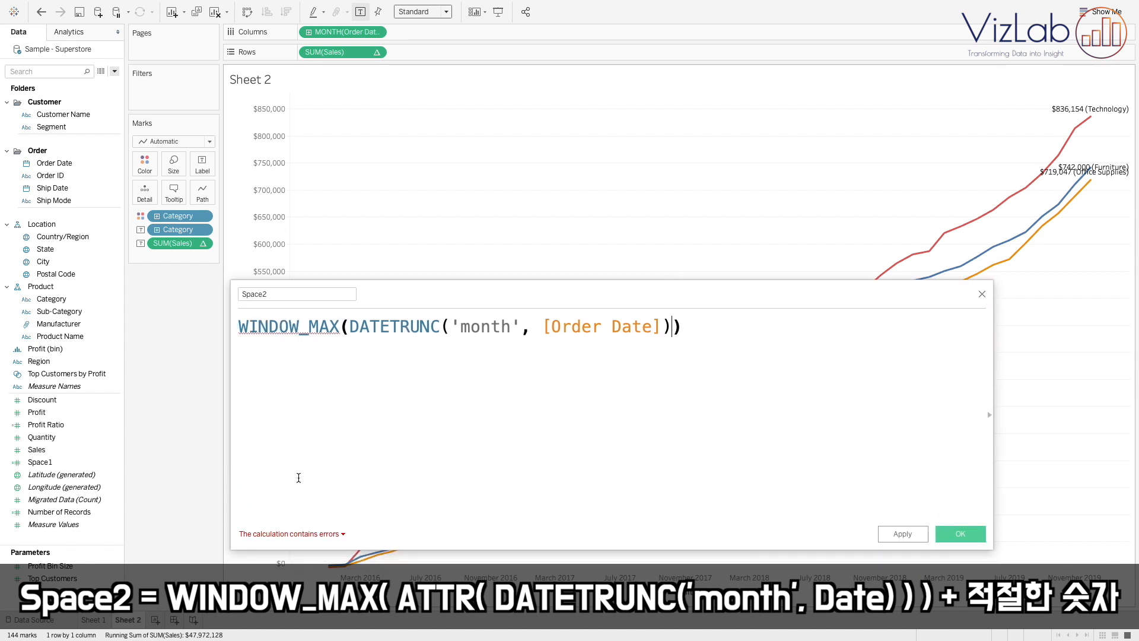
pyautogui.click(350, 325)
pyautogui.write('ATTR(')
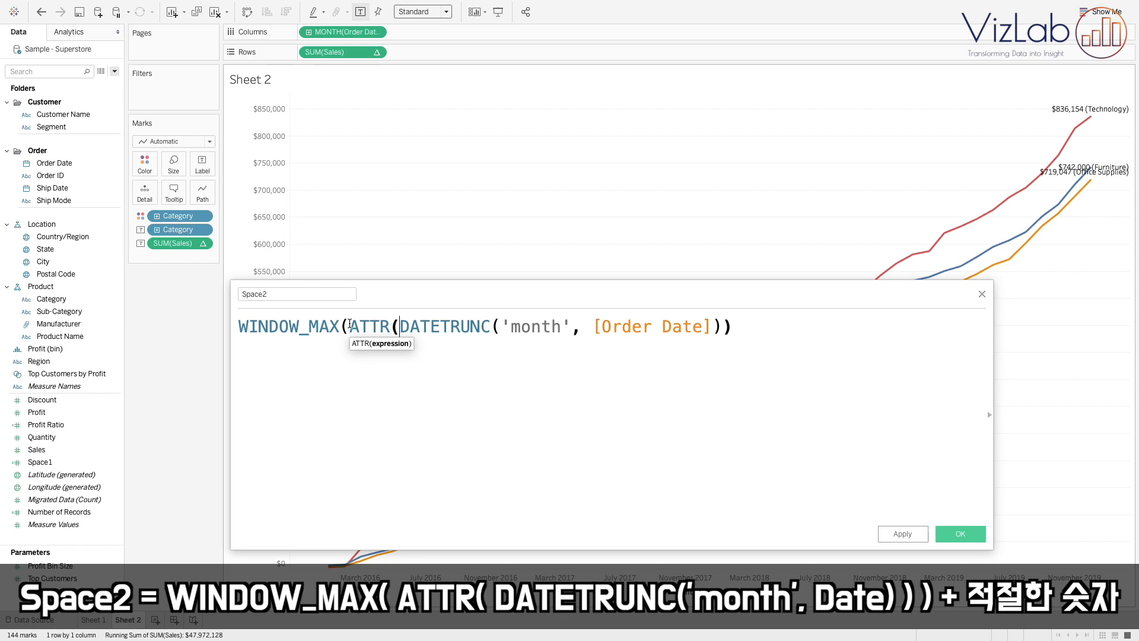
pyautogui.press('End')
pyautogui.write(')')
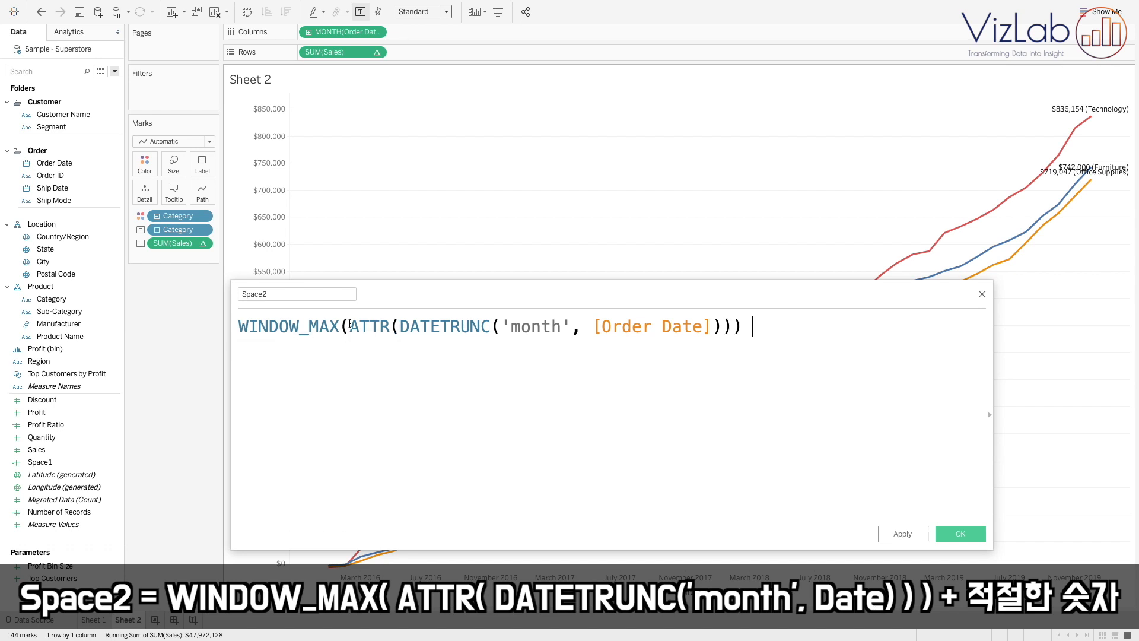
# Append + 200 to the Space2 formula and save the calculated field.
pyautogui.write(' + 3000')
pyautogui.press('BackSpace')
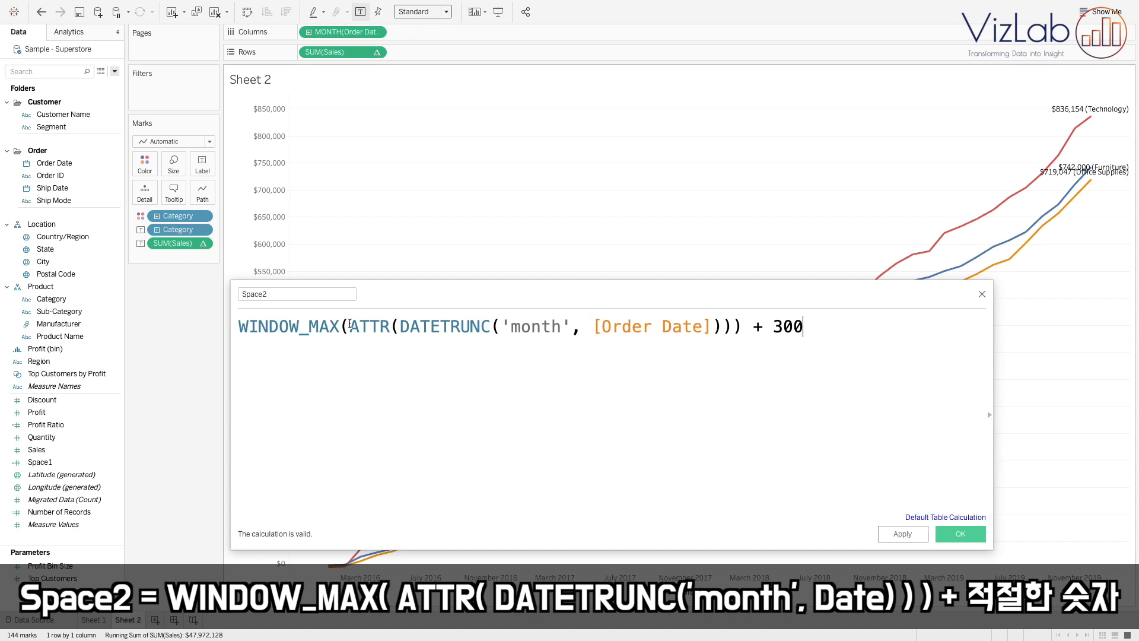
pyautogui.press('Left')
pyautogui.press('Left')
pyautogui.press('BackSpace')
pyautogui.write('2')
pyautogui.click(952, 534)
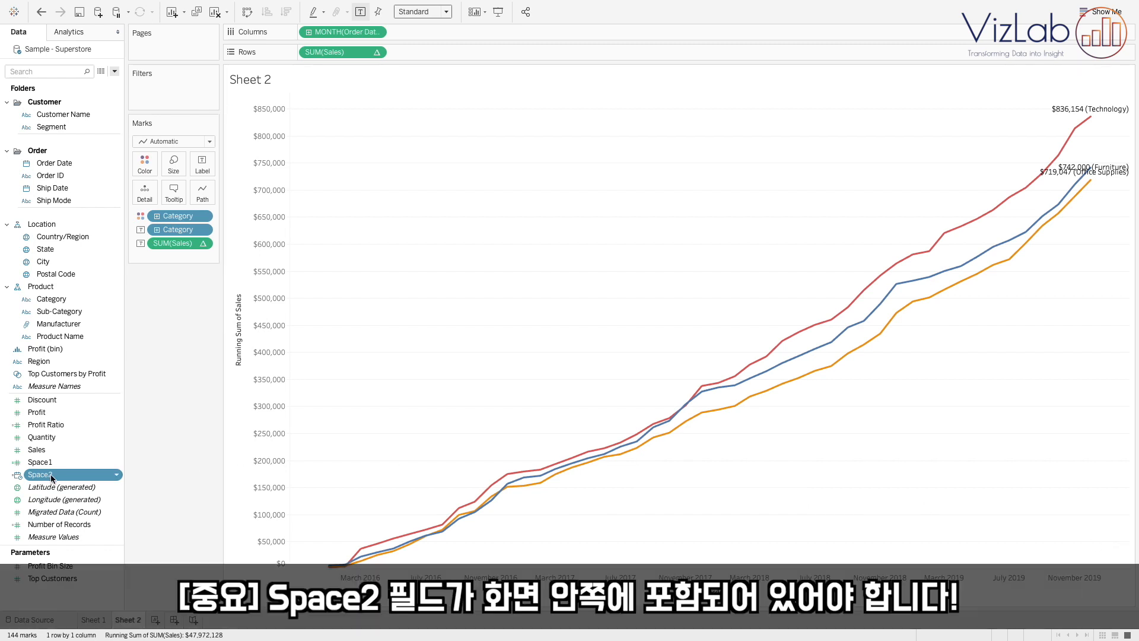
# Add Space2 to the marks as detail and place an entire-table reference line on the MONTH(Order Date) axis.
pyautogui.moveTo(51, 475); pyautogui.dragTo(161, 261)
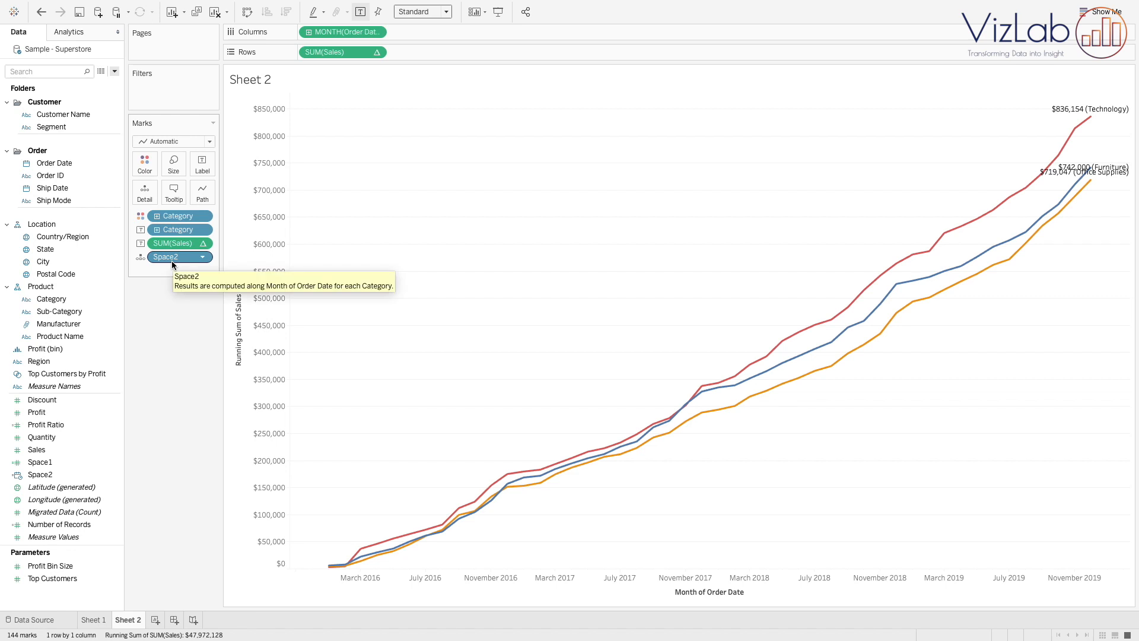
pyautogui.click(70, 33)
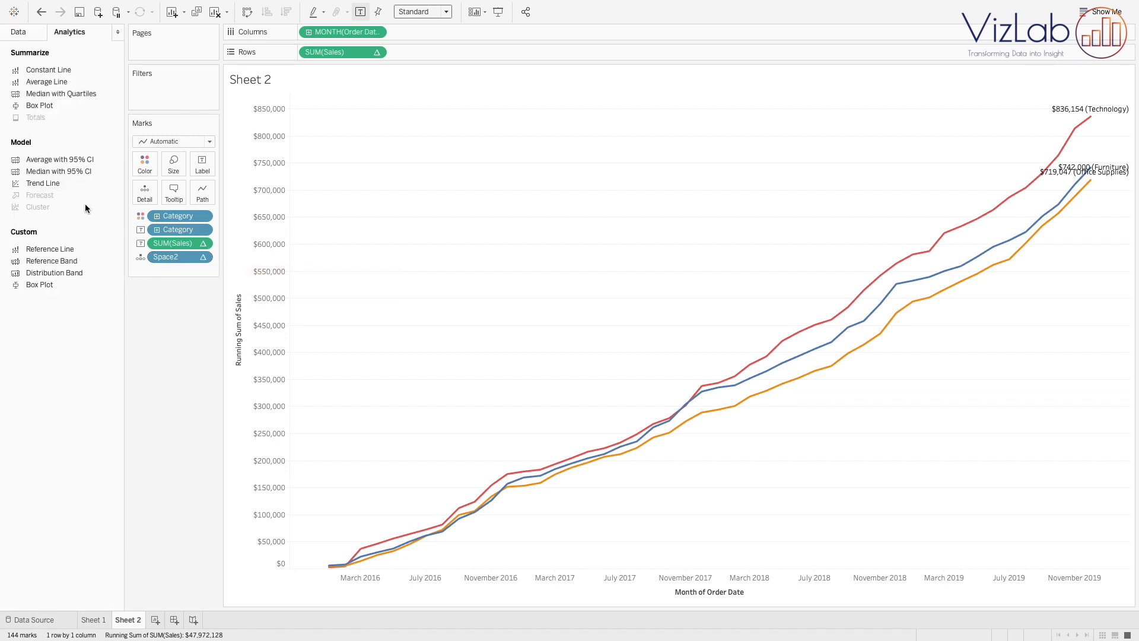
pyautogui.moveTo(60, 248); pyautogui.dragTo(335, 154)
pyautogui.click(586, 246)
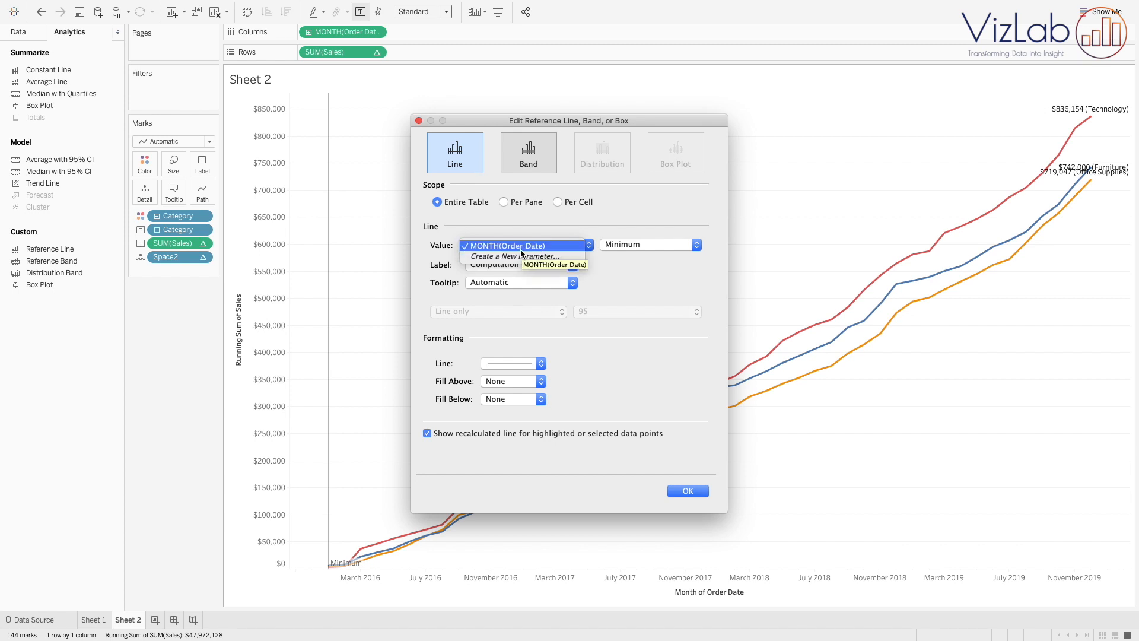
pyautogui.click(681, 495)
pyautogui.click(689, 495)
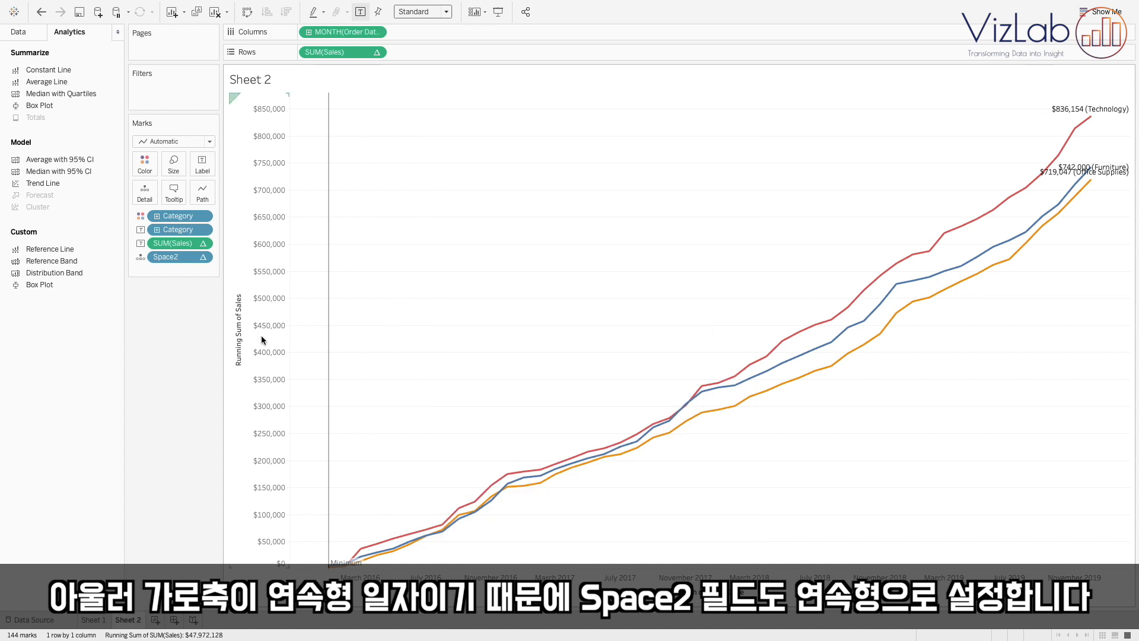
# Convert Space2 on the marks to continuous and set the date-axis reference line's value to Space2.
pyautogui.rightClick(176, 259)
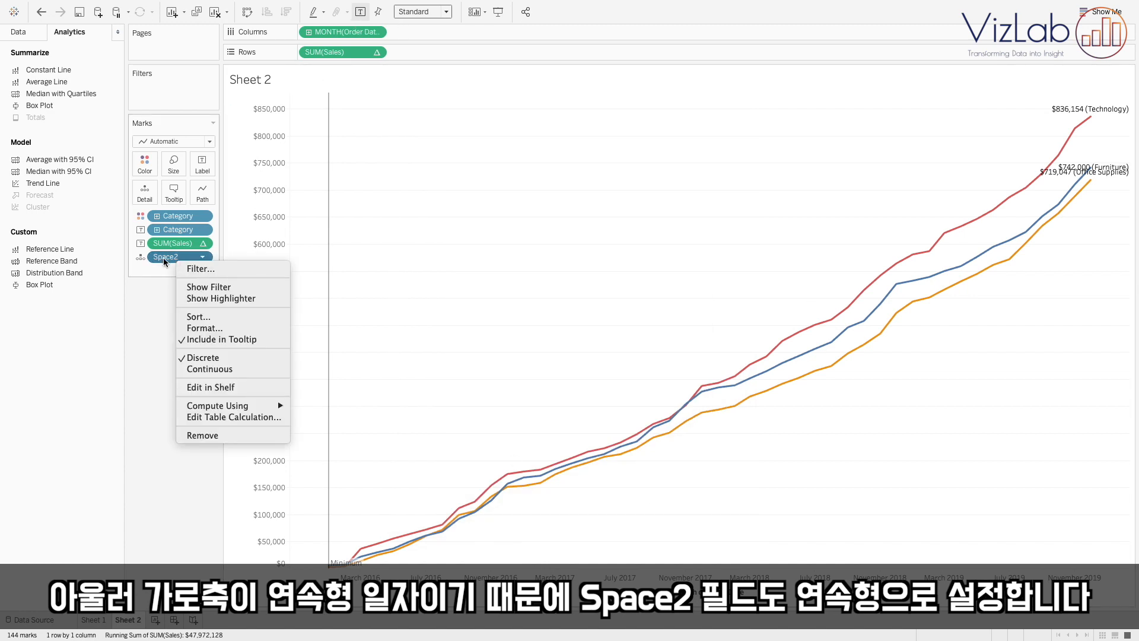
pyautogui.click(199, 368)
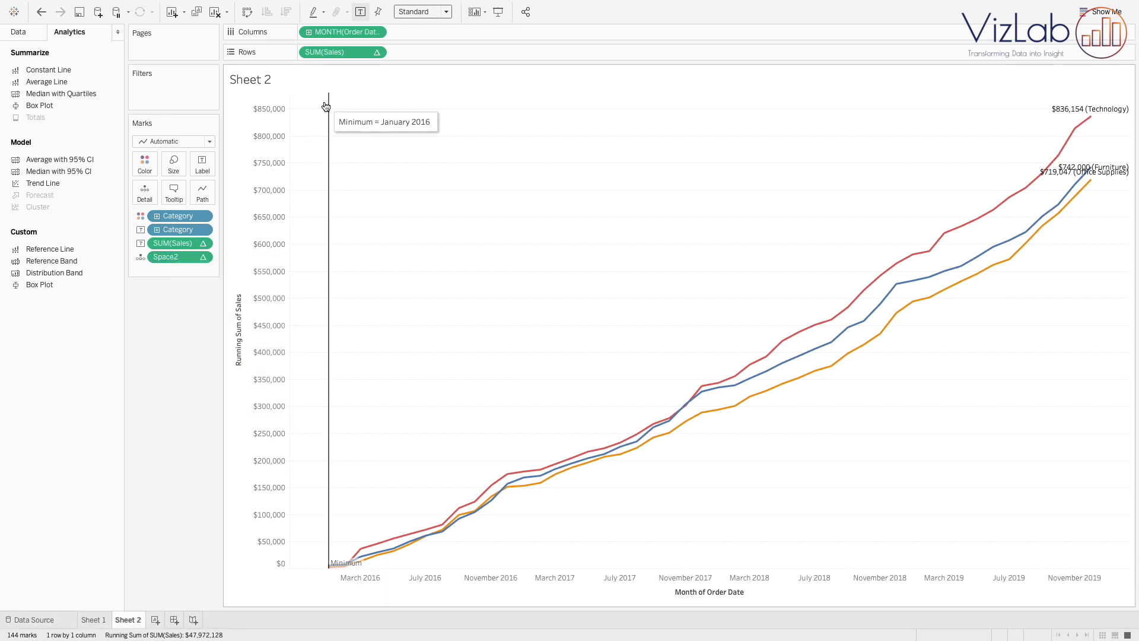
pyautogui.click(325, 105)
pyautogui.click(393, 103)
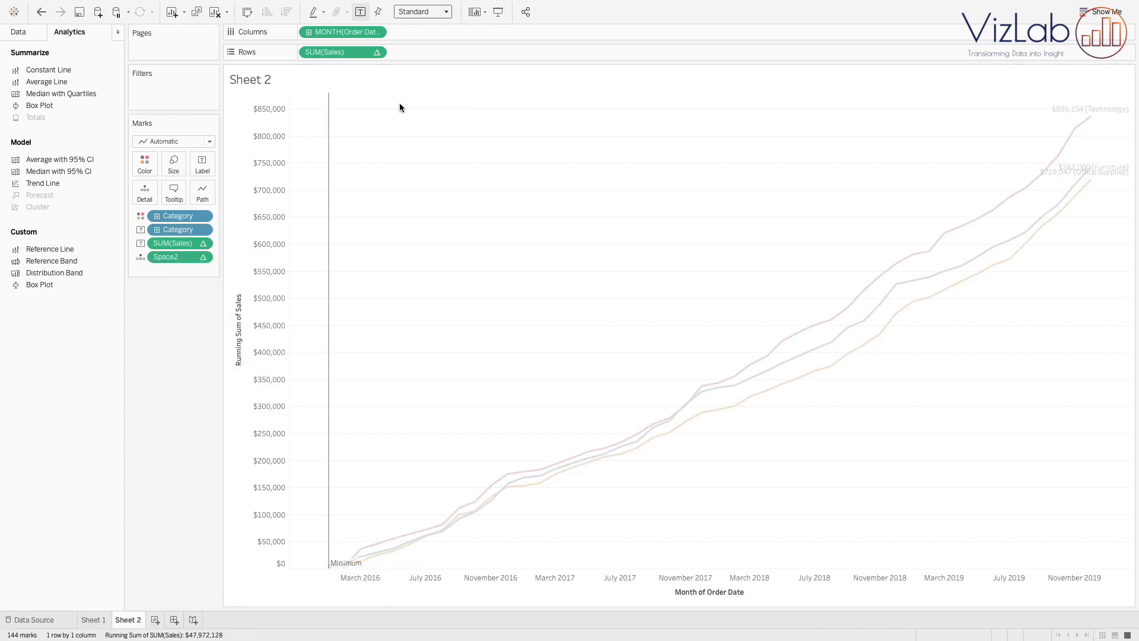
pyautogui.click(587, 245)
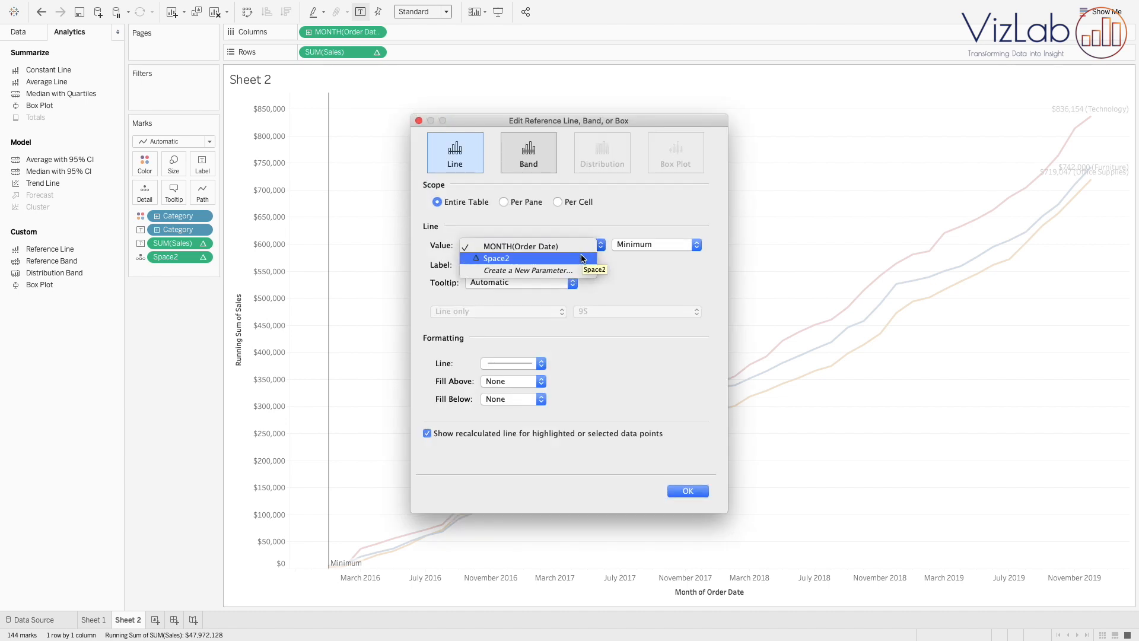
pyautogui.click(583, 258)
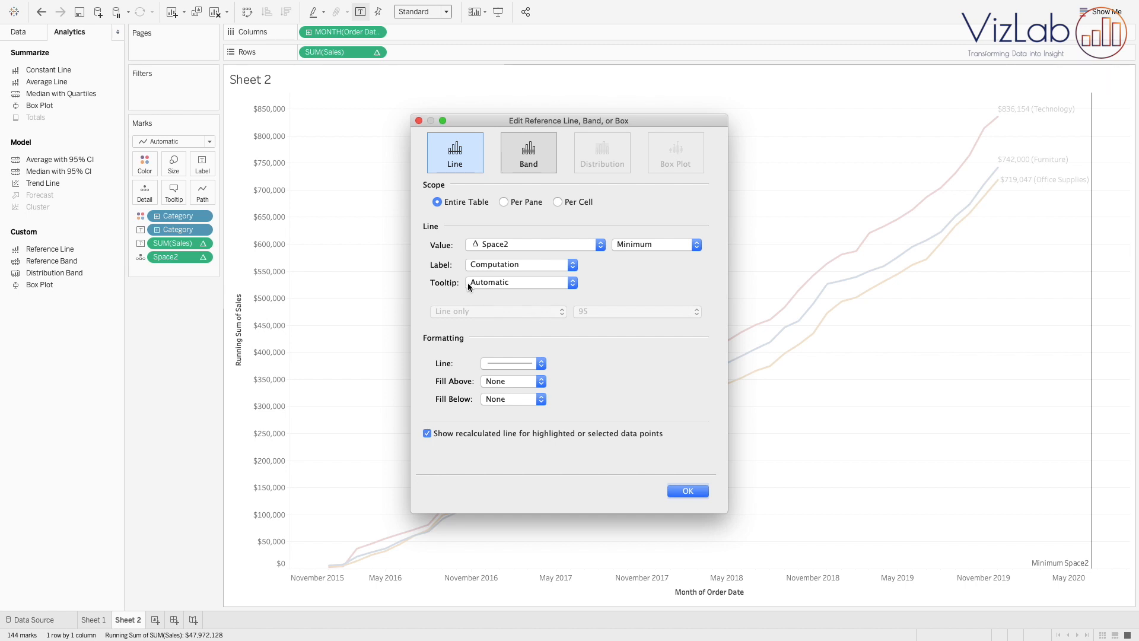
# Set the Space2 reference line's label, tooltip and line style to None and confirm.
pyautogui.click(489, 270)
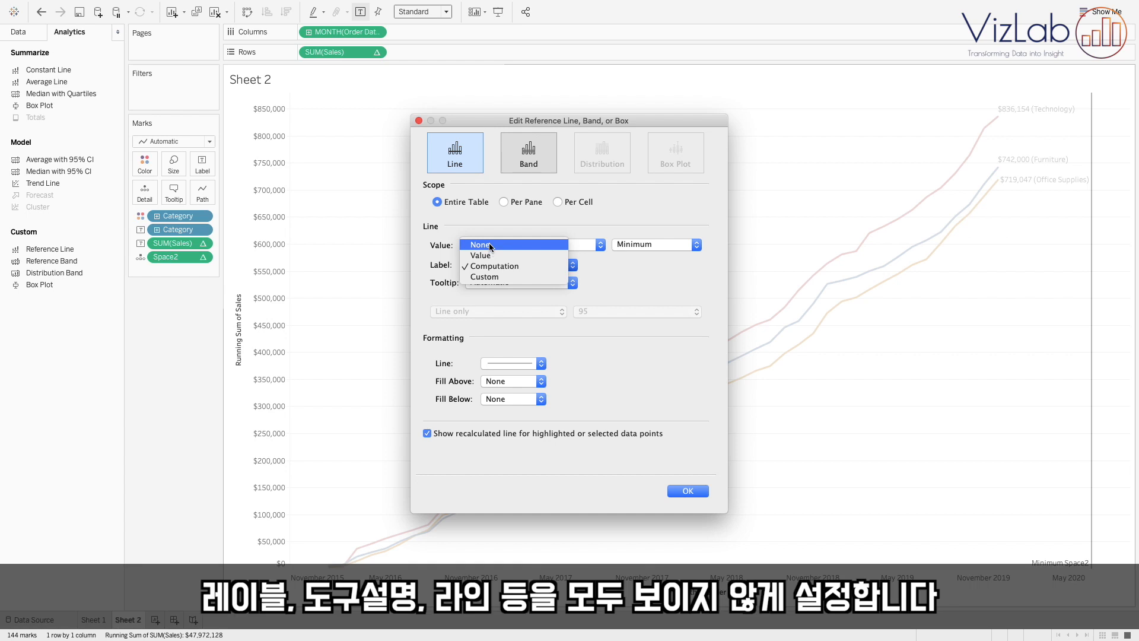
pyautogui.click(489, 245)
pyautogui.click(501, 282)
pyautogui.click(501, 274)
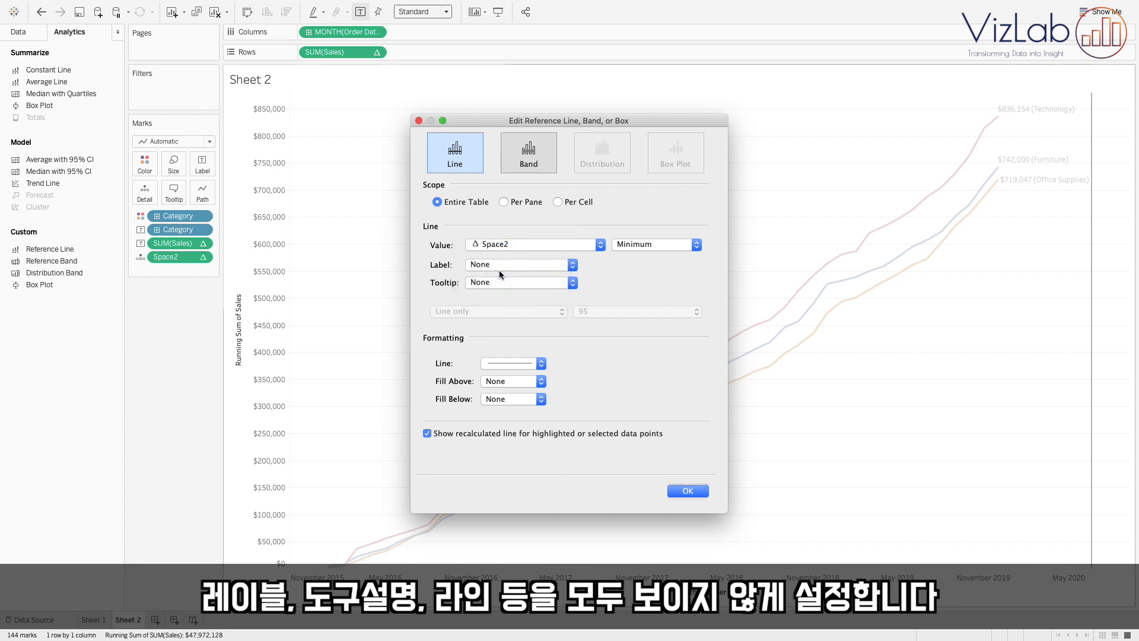
pyautogui.click(515, 364)
pyautogui.click(527, 381)
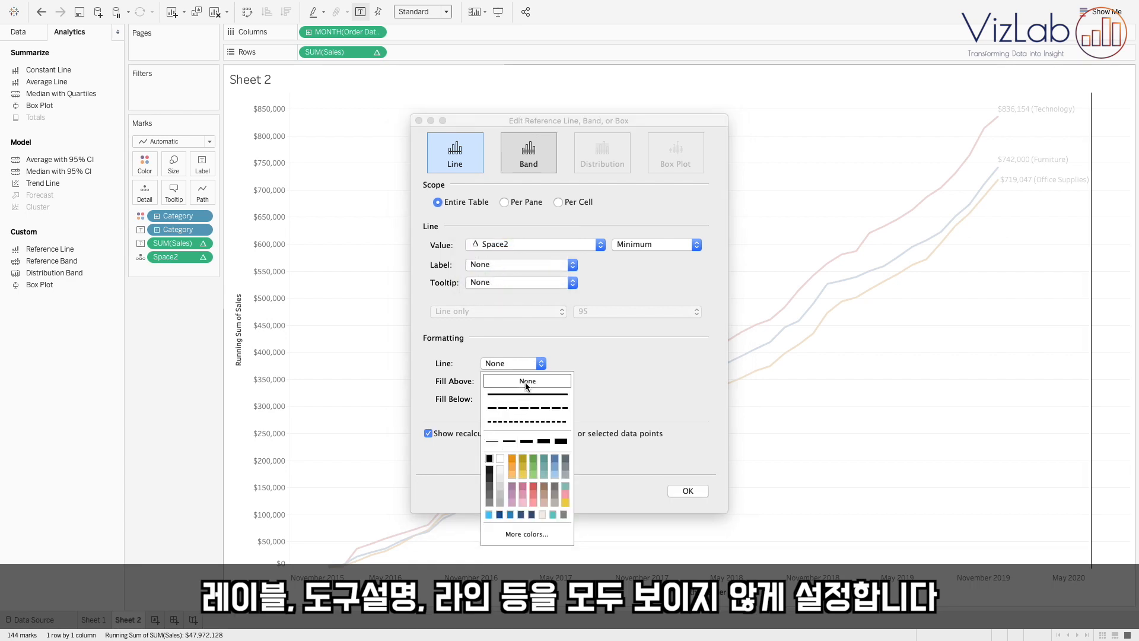
pyautogui.click(693, 494)
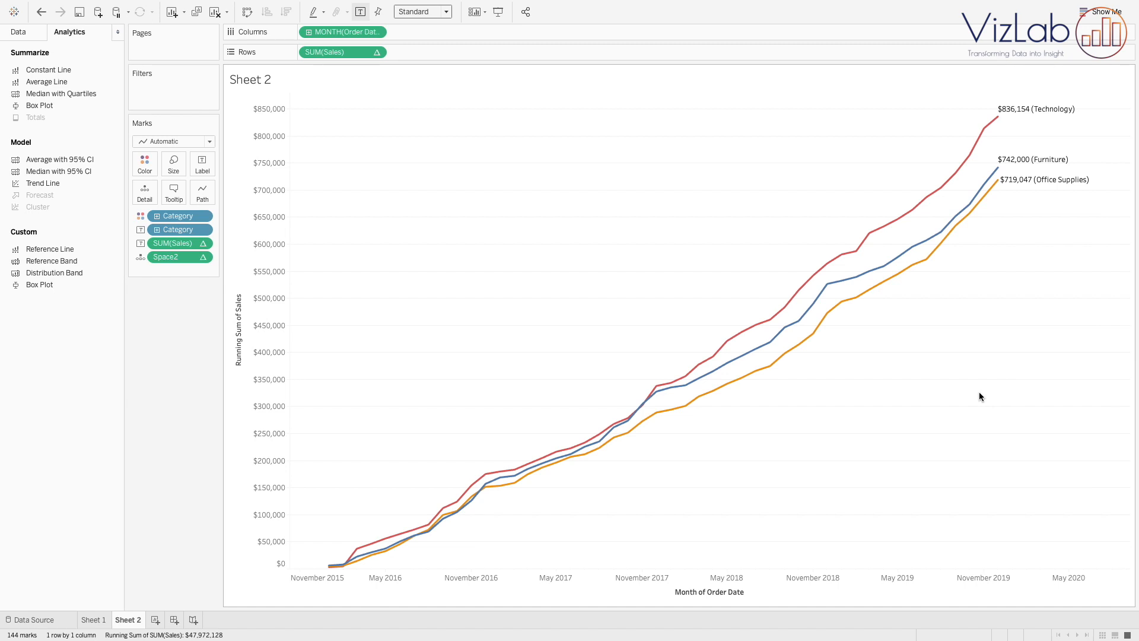
# Set the vertical alignment of the line-end mark labels to middle.
pyautogui.moveTo(1003, 119)
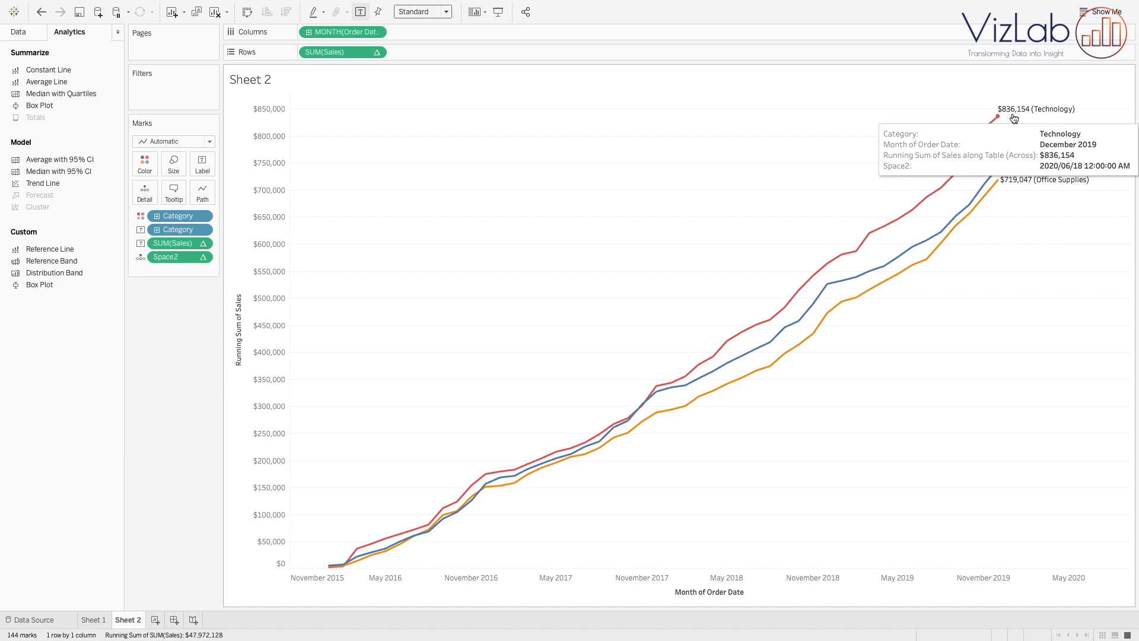
pyautogui.moveTo(1065, 189)
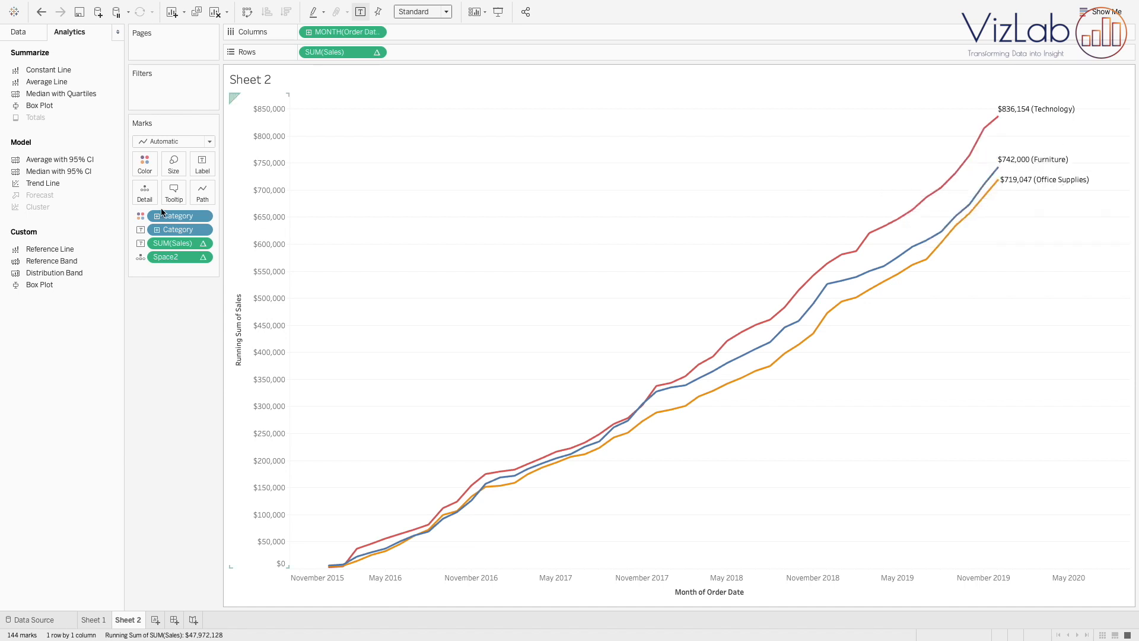
pyautogui.click(201, 166)
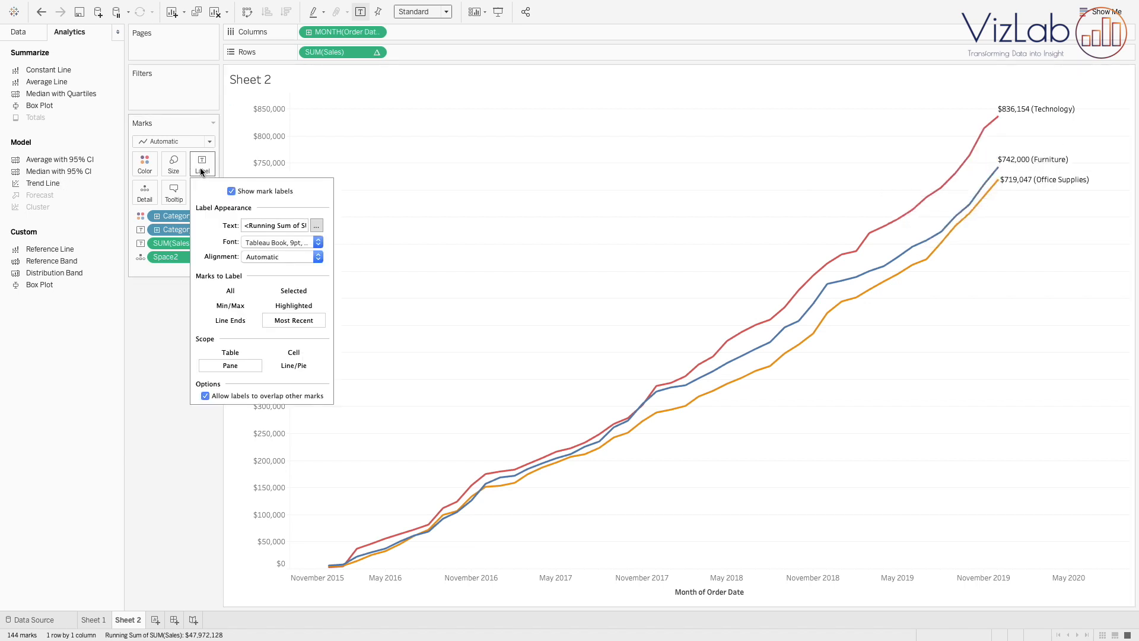
pyautogui.click(275, 257)
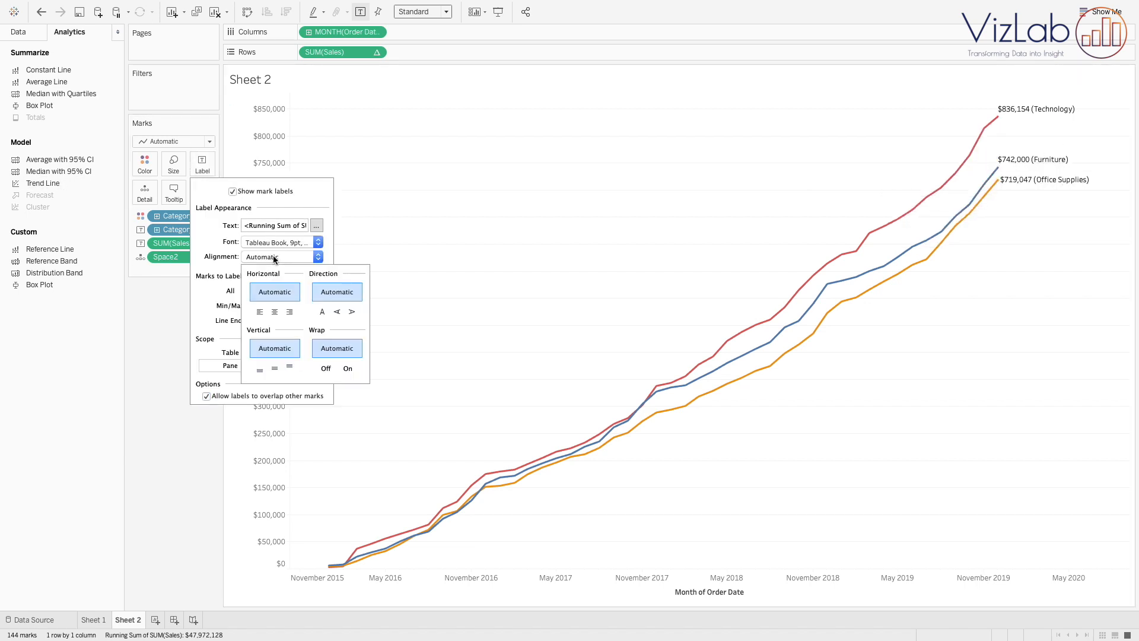
pyautogui.click(274, 368)
pyautogui.moveTo(996, 169)
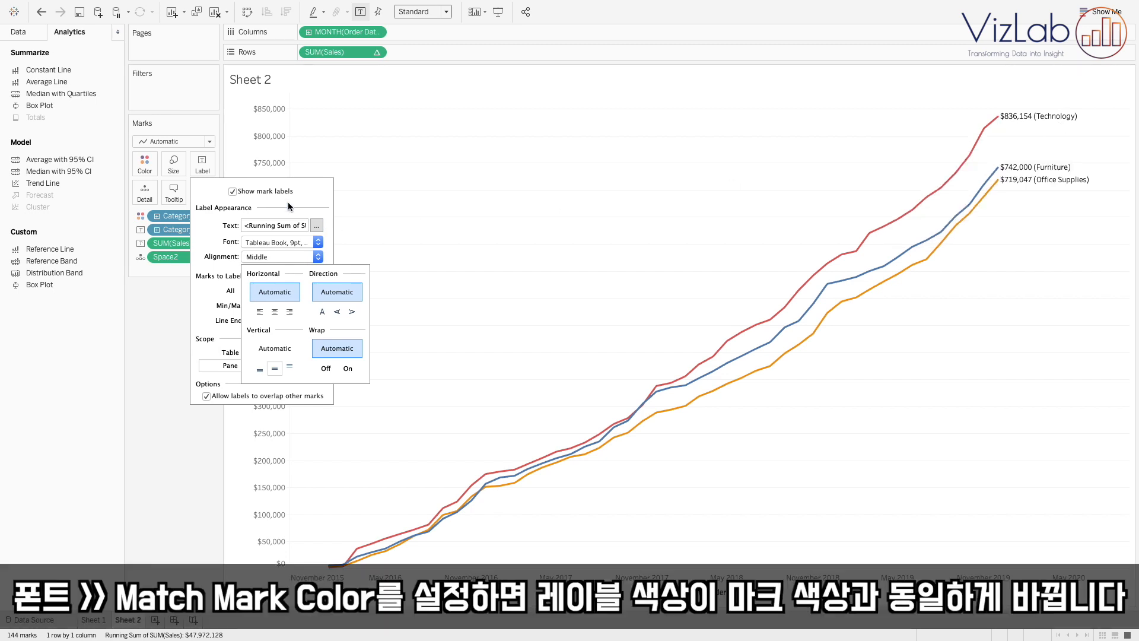
# Set the mark labels' font colour to Match Mark Color and close the label settings.
pyautogui.click(289, 206)
pyautogui.click(317, 243)
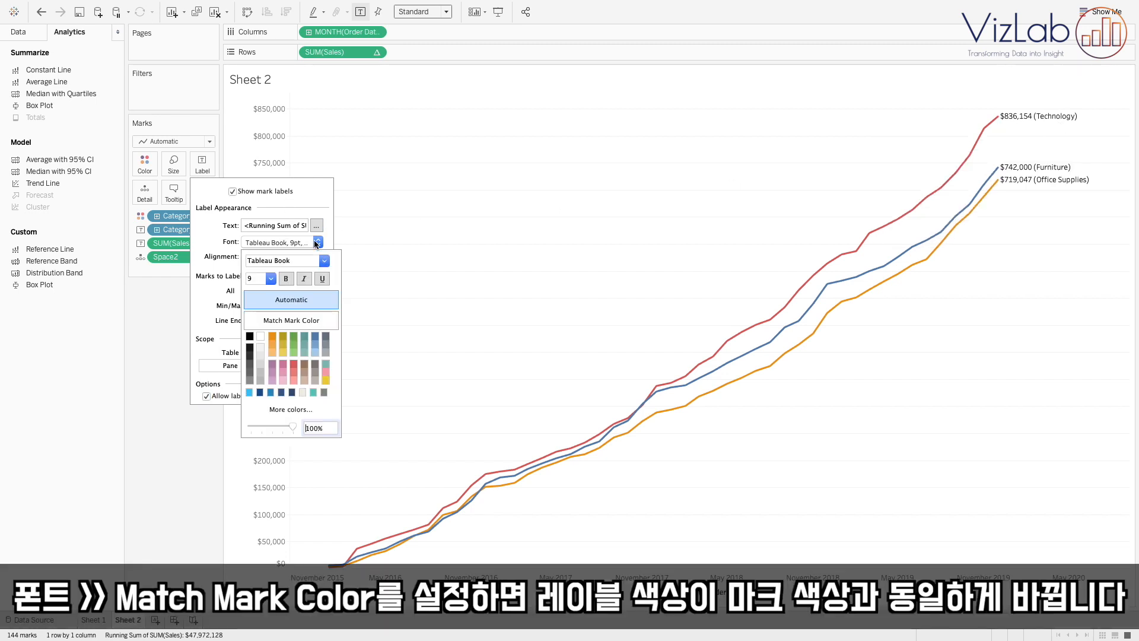
pyautogui.click(299, 322)
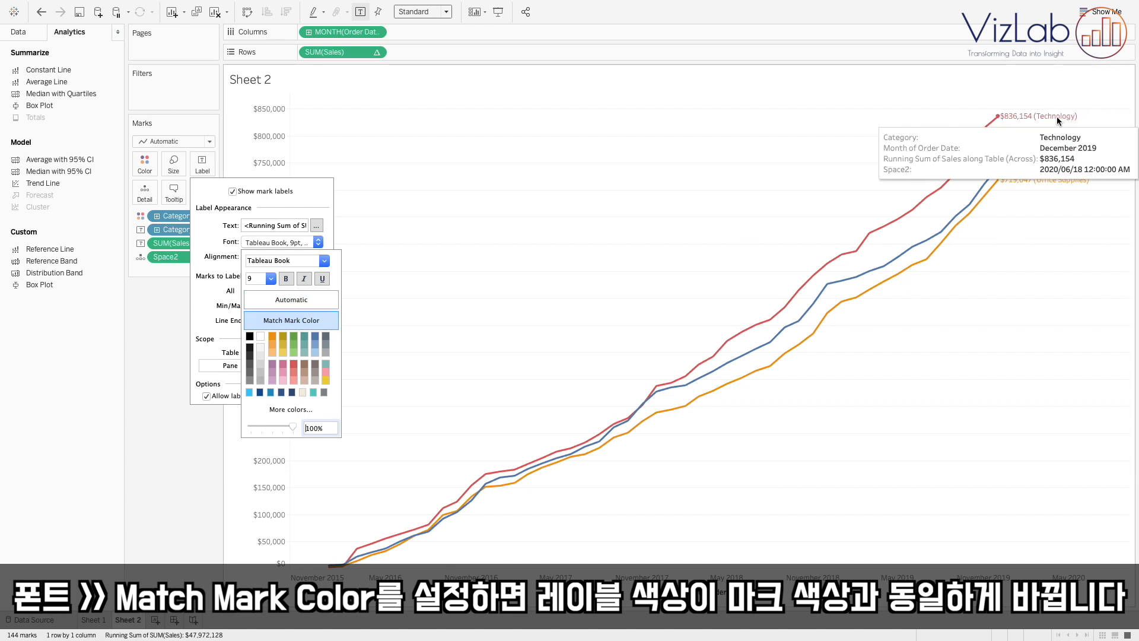
pyautogui.moveTo(1065, 163)
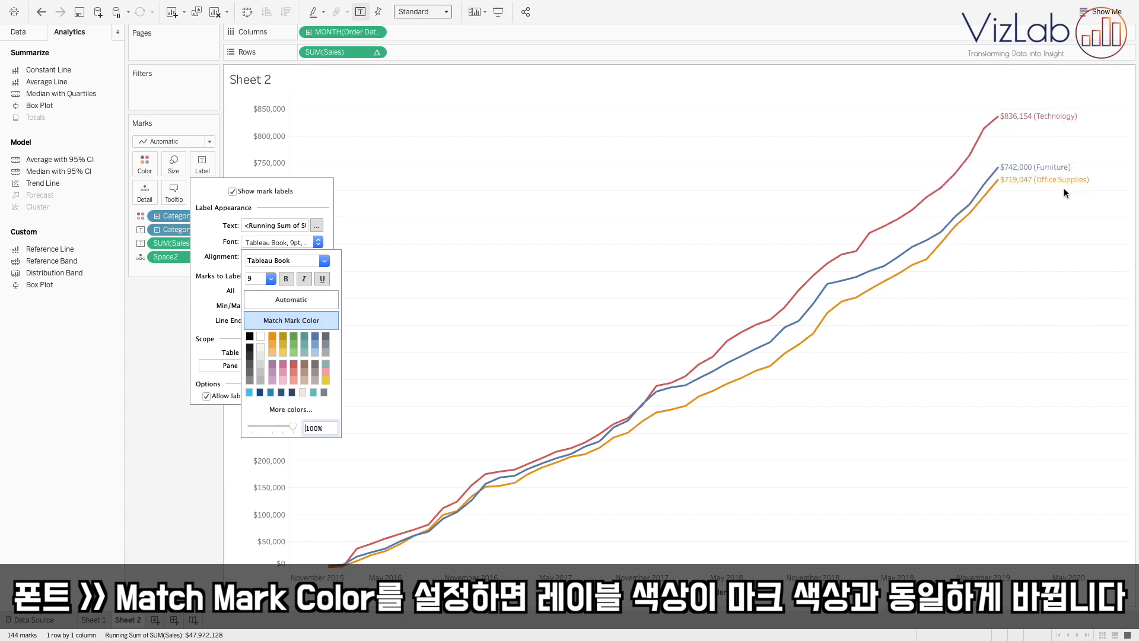
pyautogui.click(1043, 265)
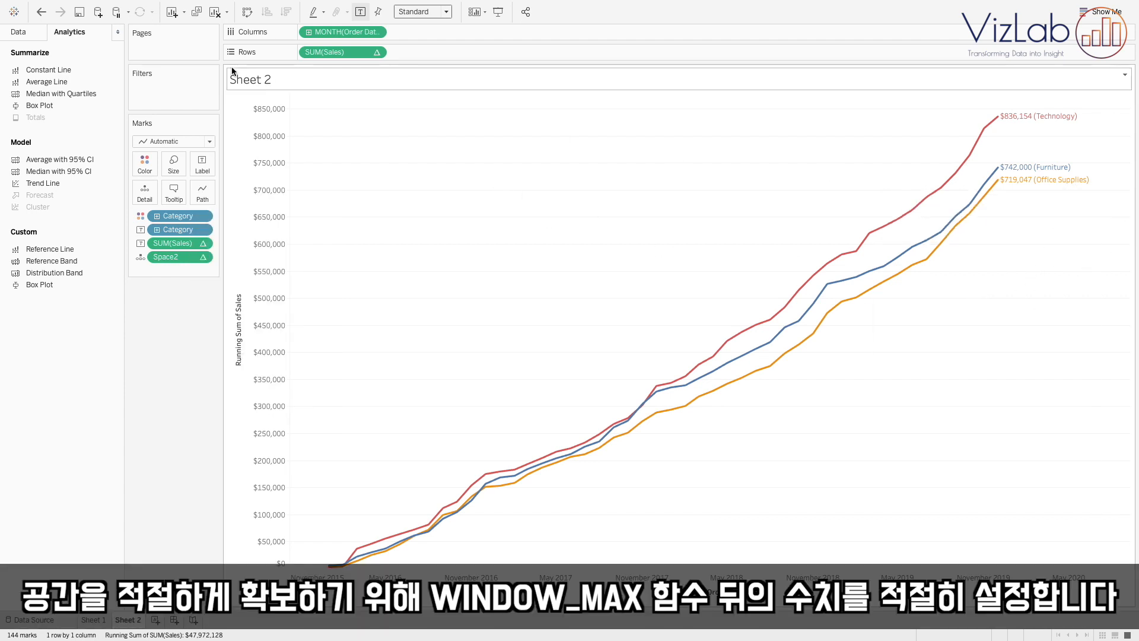
# Edit the Space2 calculated field so its formula adds 160 days after WINDOW_MAX, and apply and save it.
pyautogui.click(14, 36)
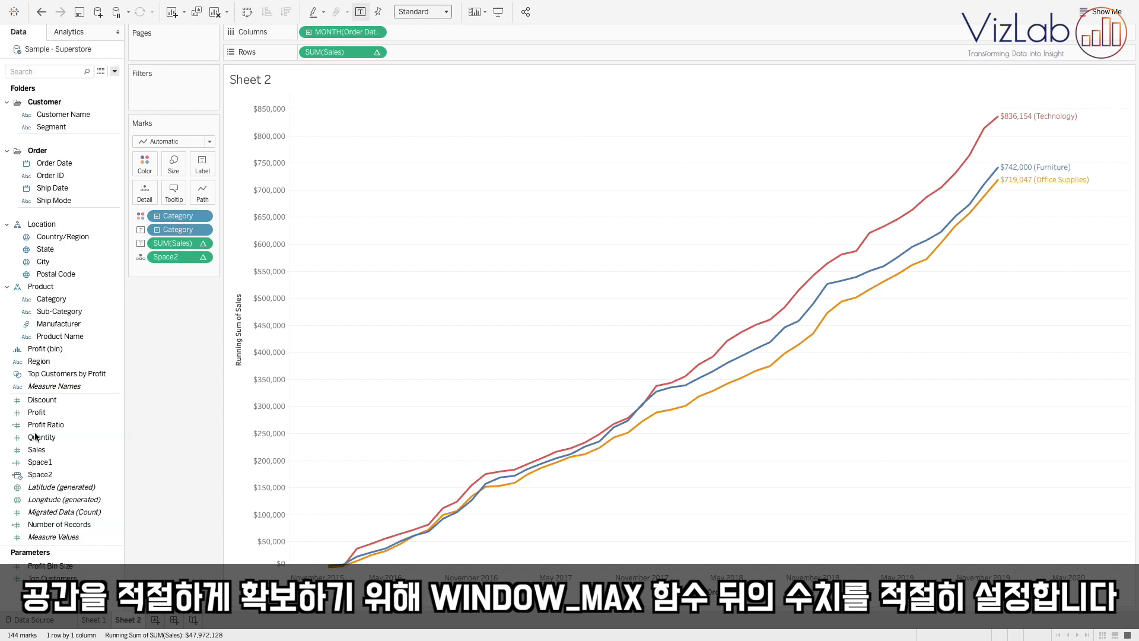
pyautogui.rightClick(51, 475)
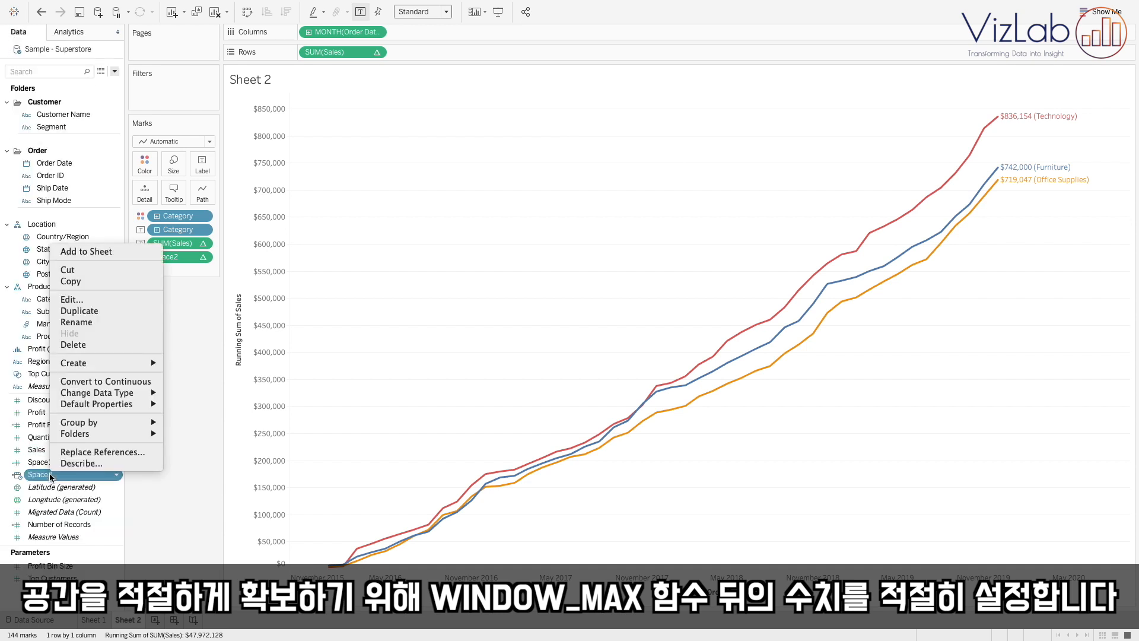
pyautogui.click(74, 300)
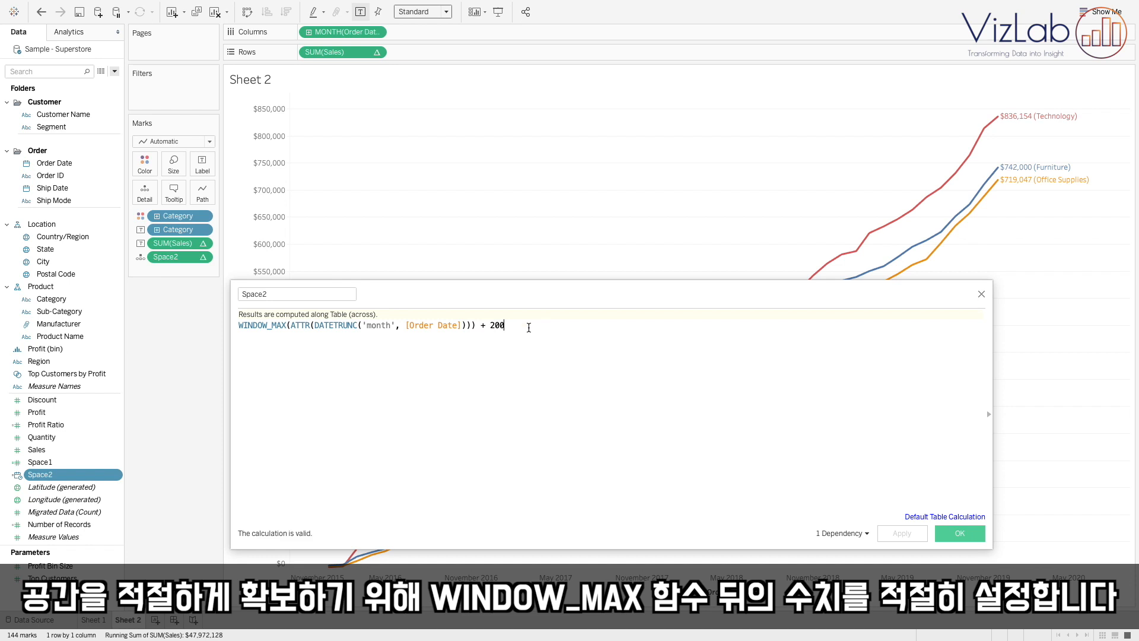
pyautogui.press('BackSpace')
pyautogui.press('BackSpace')
pyautogui.press('BackSpace')
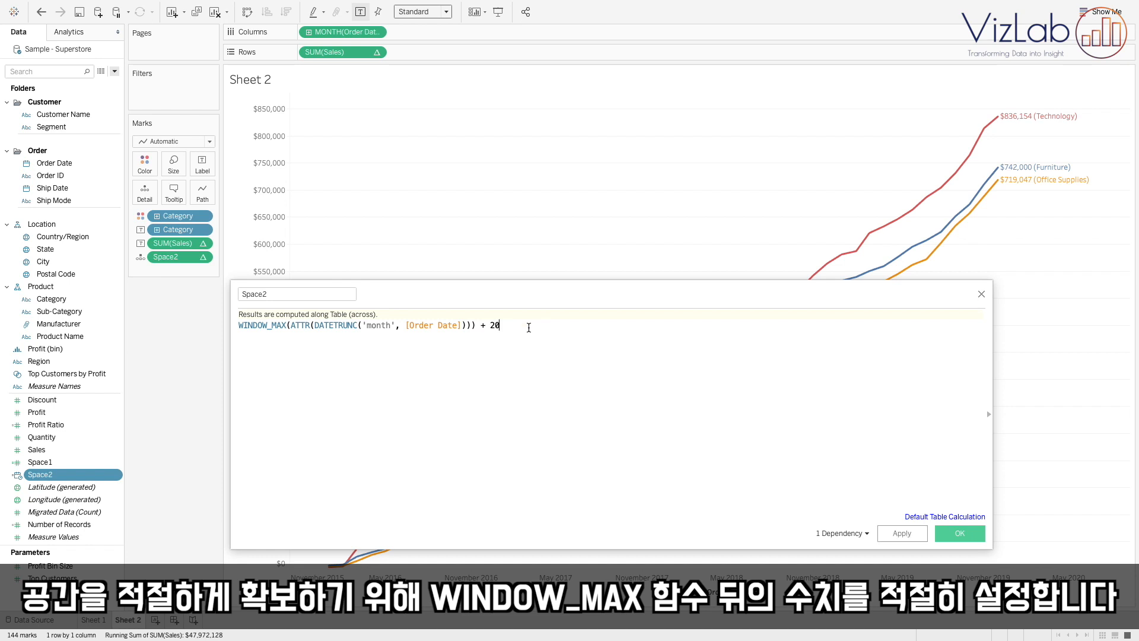
pyautogui.write('160')
pyautogui.click(909, 530)
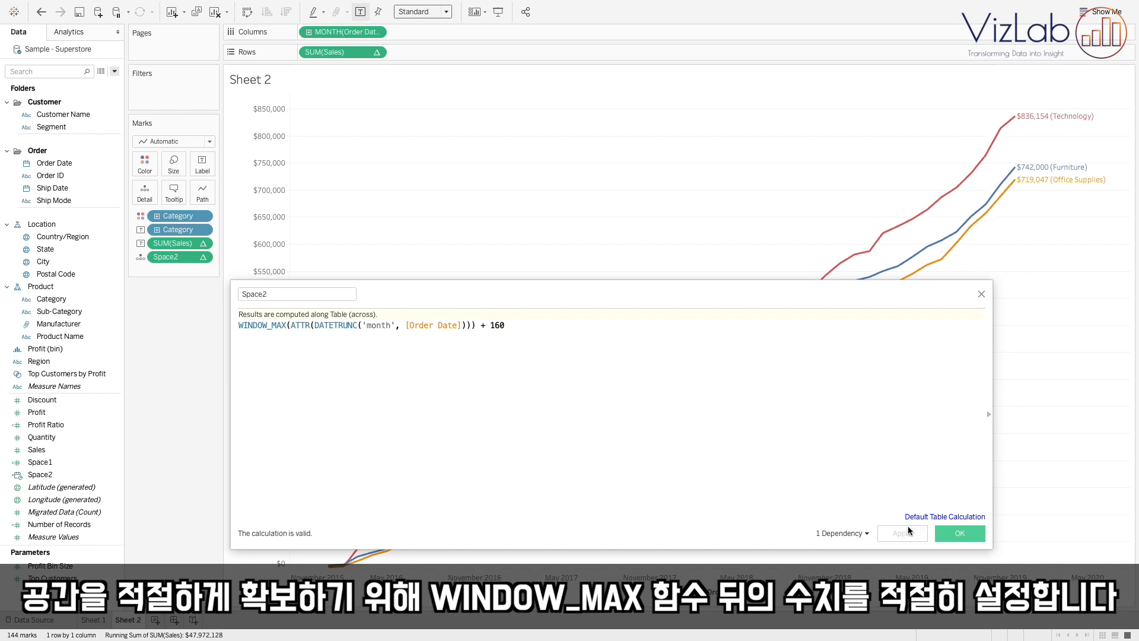
pyautogui.click(951, 530)
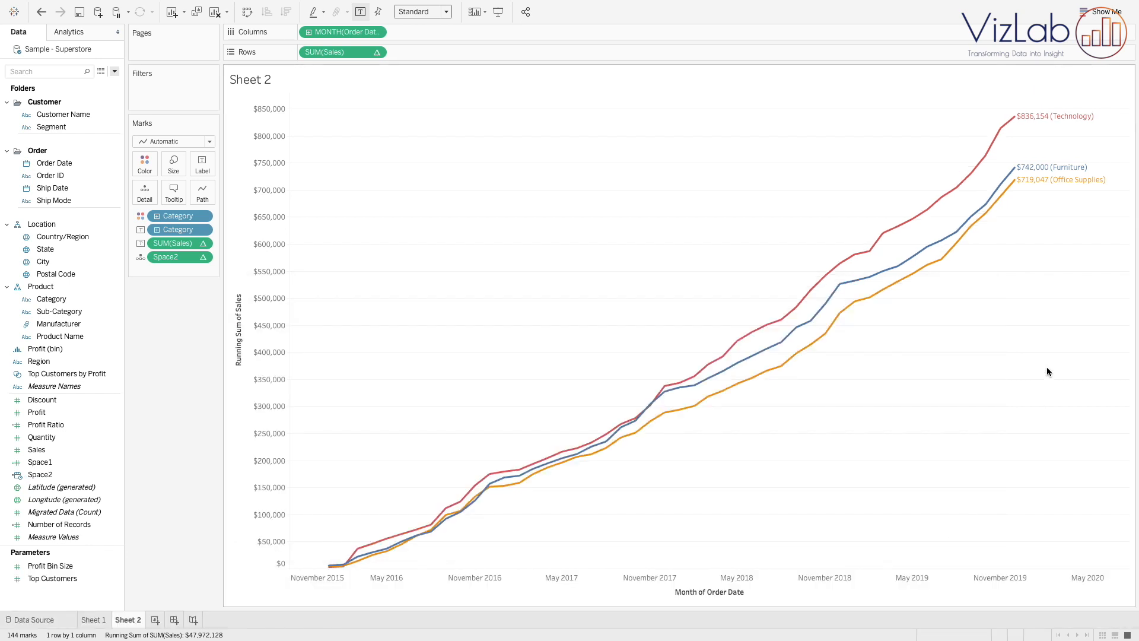